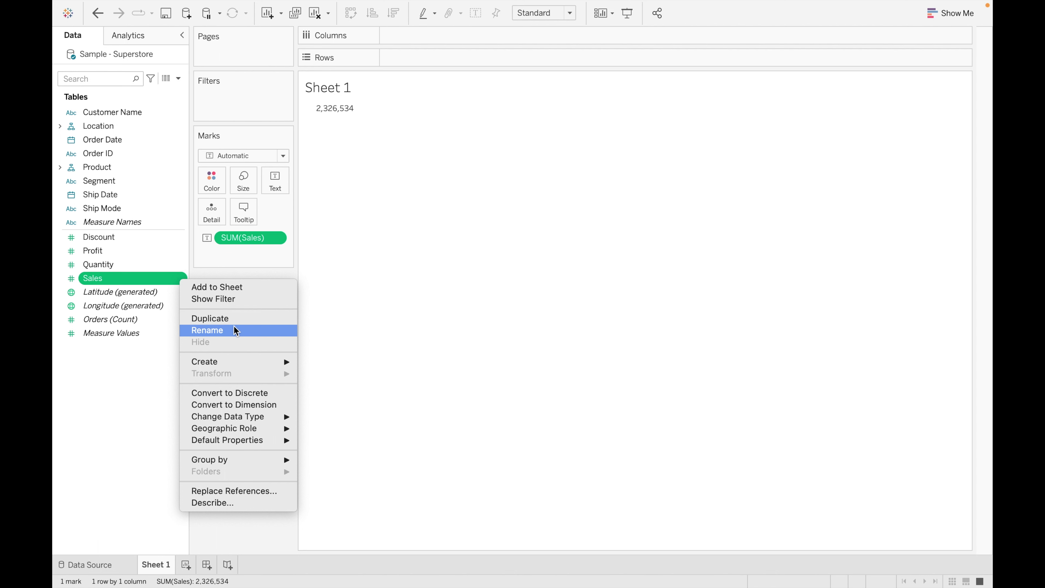
# - Set the default number format of Sales to Currency (Custom) with 0 decimal places, Thousands (K) units and the prefix $
pyautogui.moveTo(271, 442)
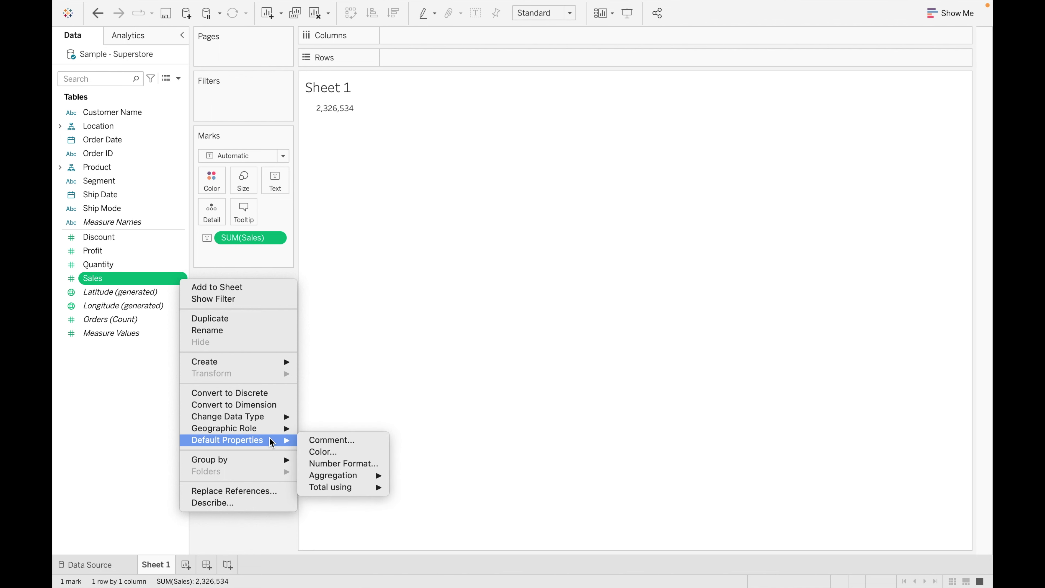
pyautogui.moveTo(348, 475)
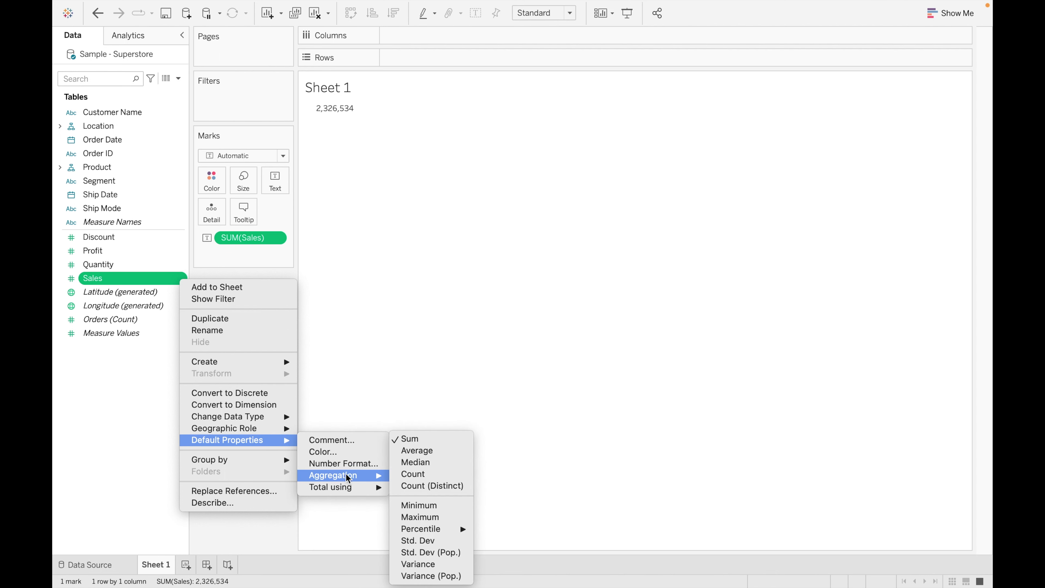
pyautogui.click(369, 464)
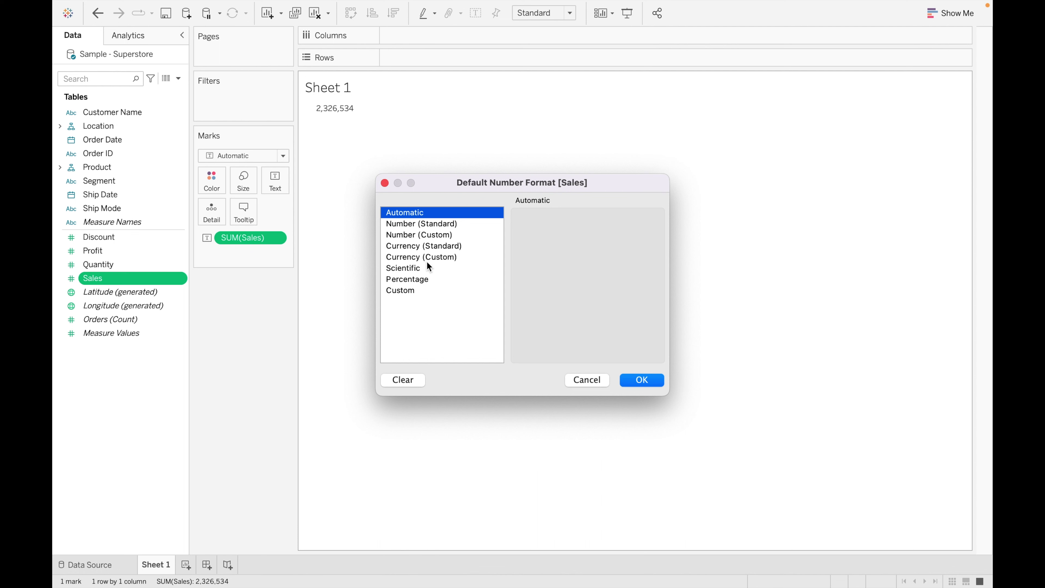
pyautogui.click(442, 257)
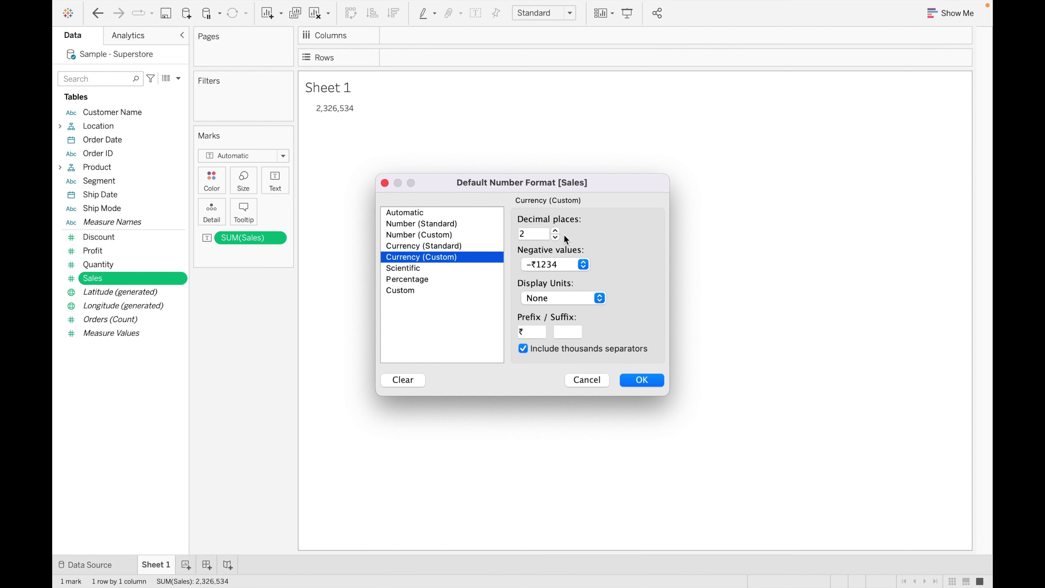
pyautogui.click(555, 237)
pyautogui.click(555, 237)
pyautogui.click(603, 305)
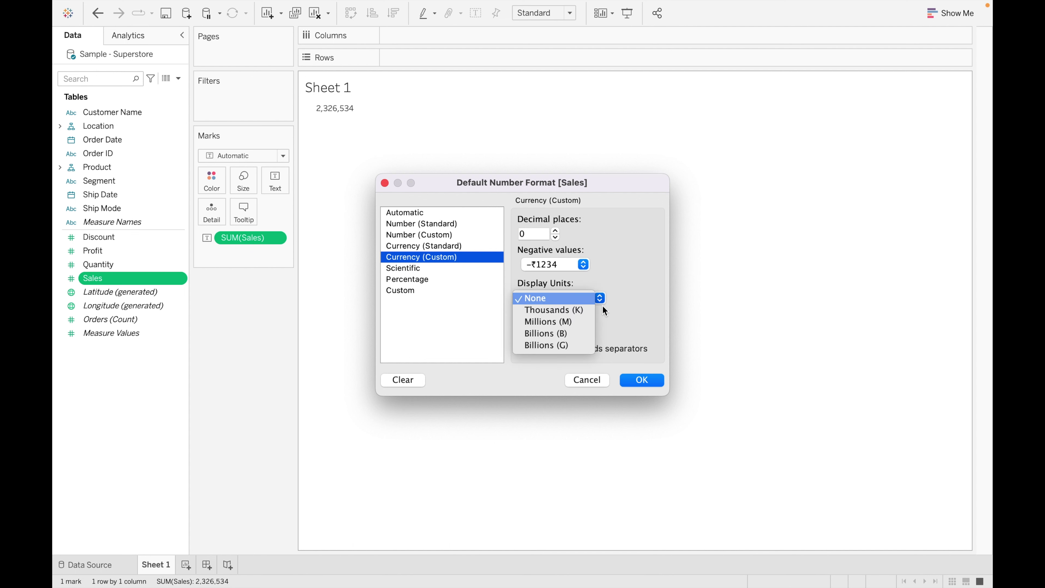
pyautogui.click(582, 312)
pyautogui.click(541, 331)
pyautogui.press('BackSpace')
pyautogui.write('$')
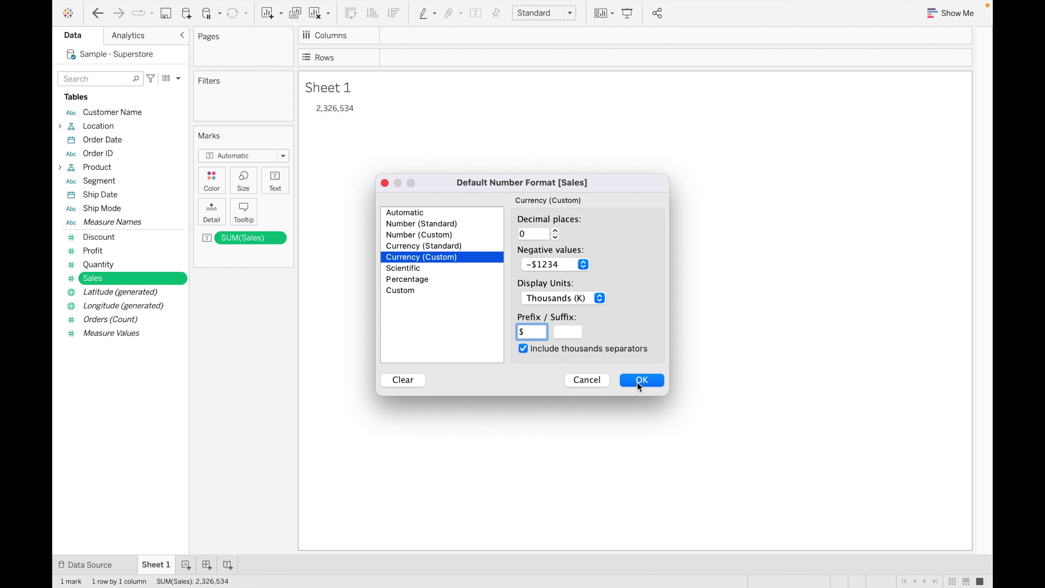
pyautogui.click(645, 382)
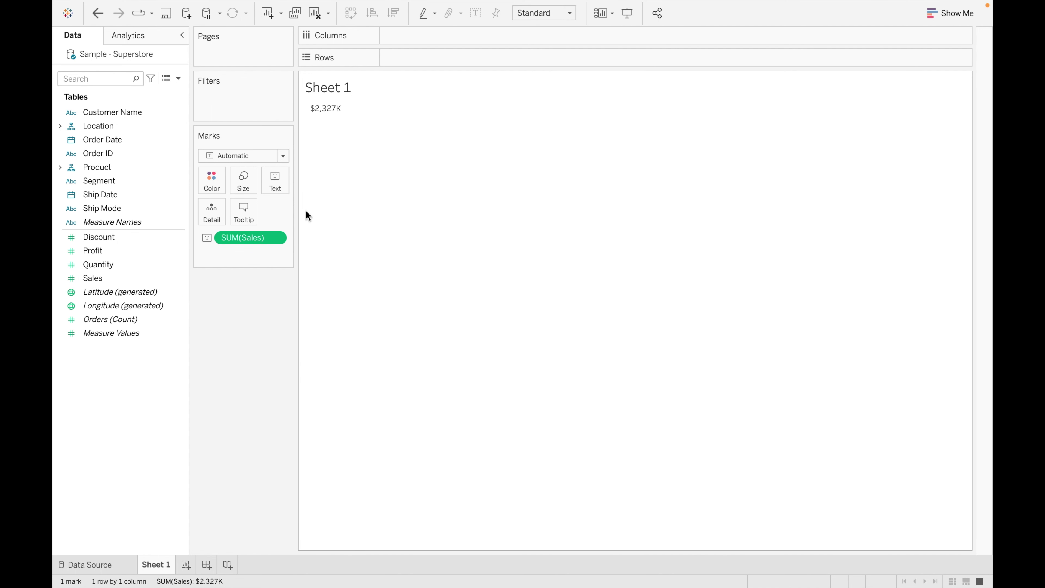
# - Edit the text label: left-align it and add the caption "Sales" plus a blank line above the SUM(Sales) value
pyautogui.click(279, 180)
pyautogui.click(389, 210)
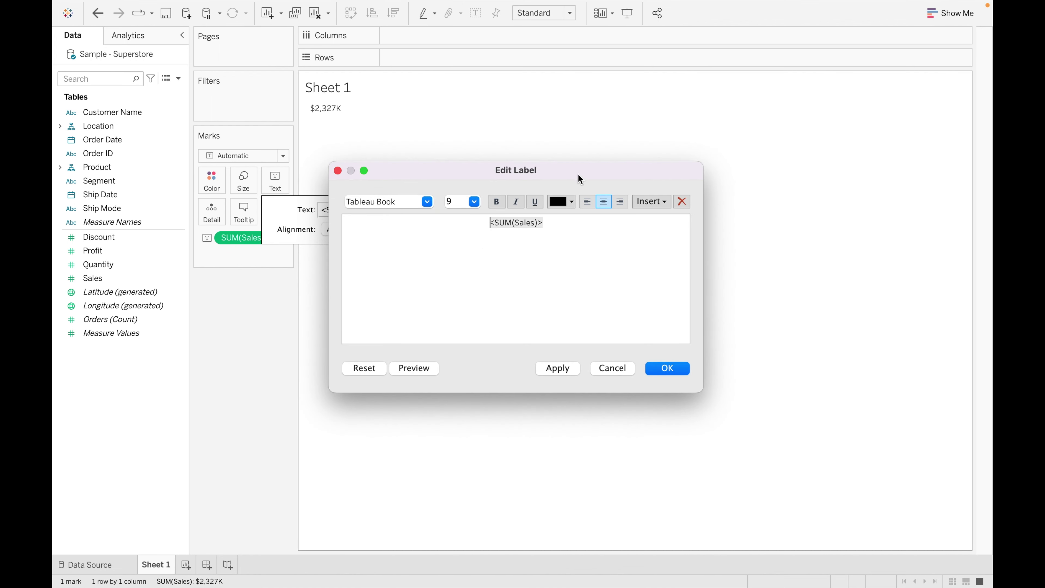
pyautogui.click(585, 203)
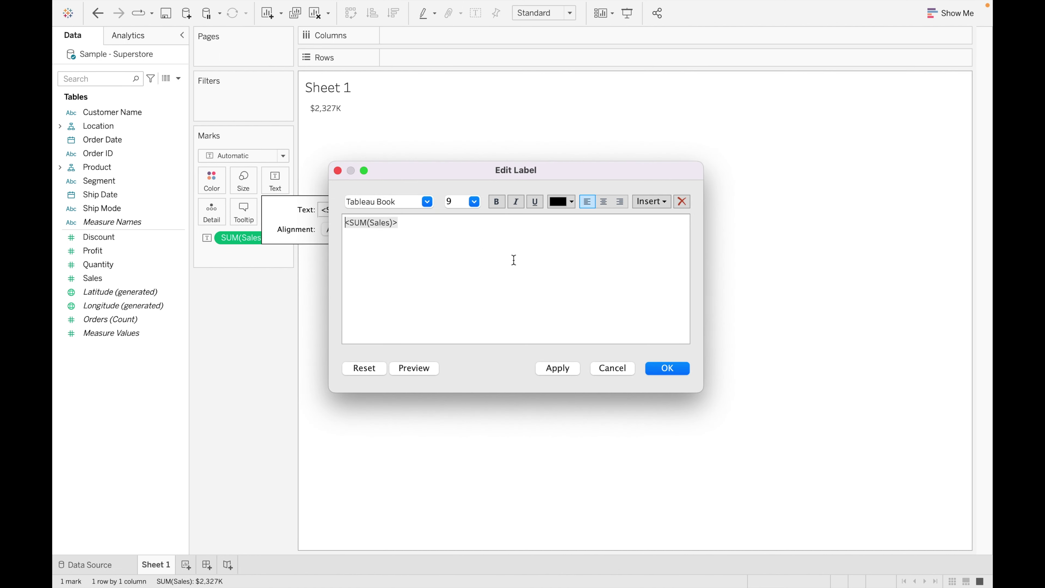
pyautogui.press('Return')
pyautogui.write('Sales')
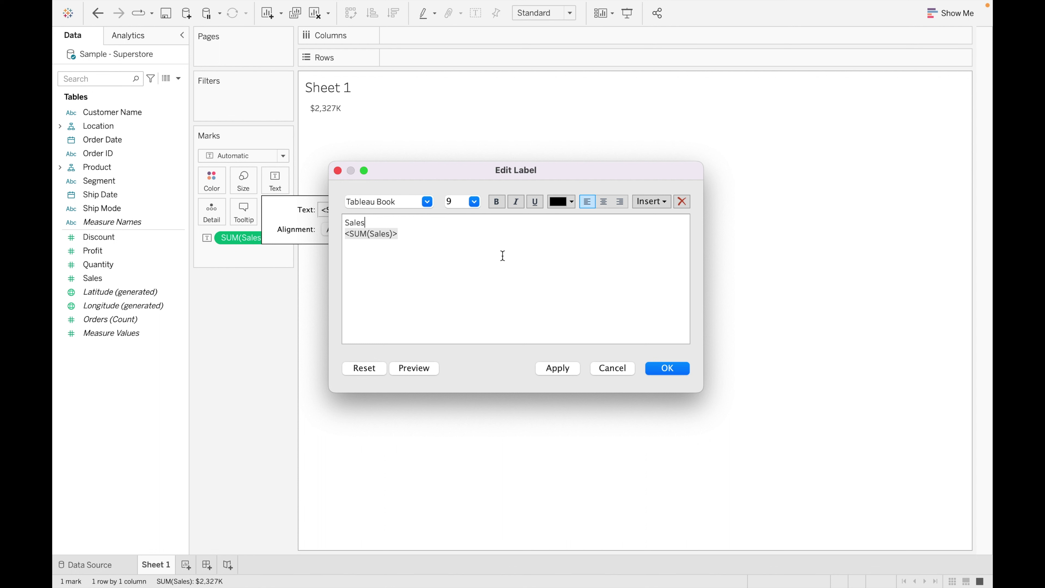
pyautogui.press('Return')
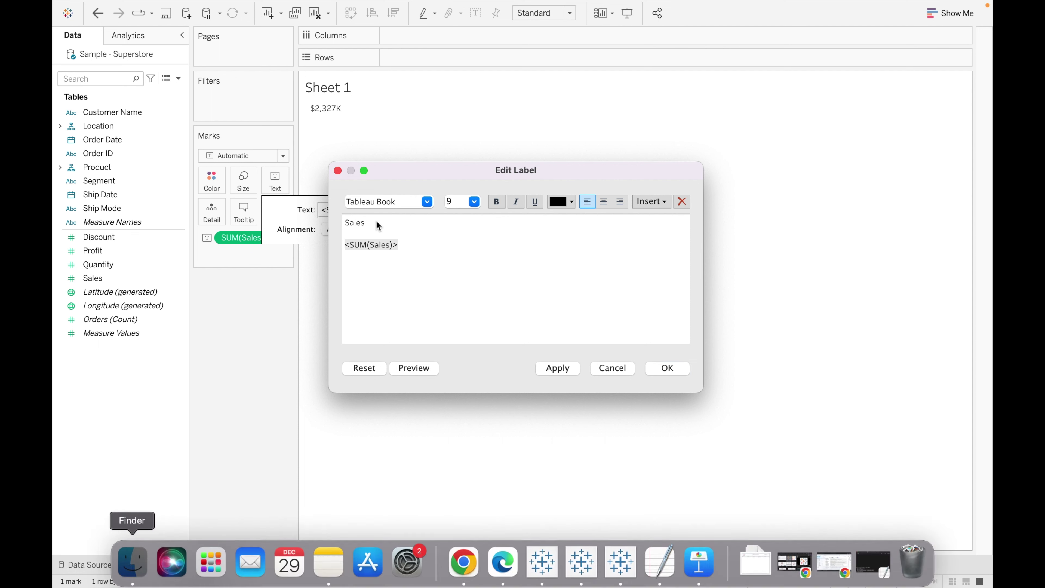
# - Change the font of the entire label text to Tableau Medium
pyautogui.click(415, 243)
pyautogui.press('super+a')
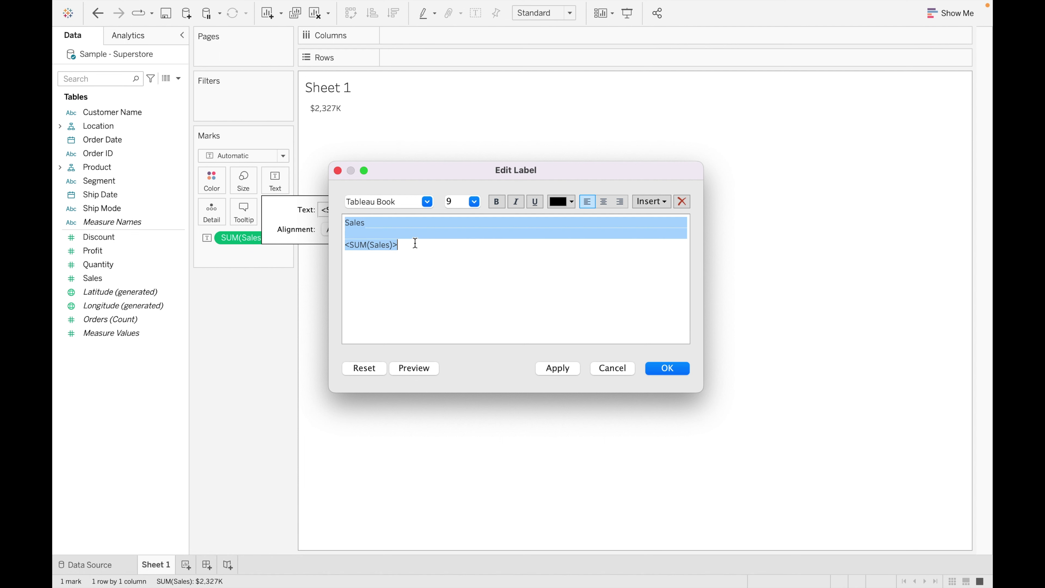
pyautogui.click(426, 202)
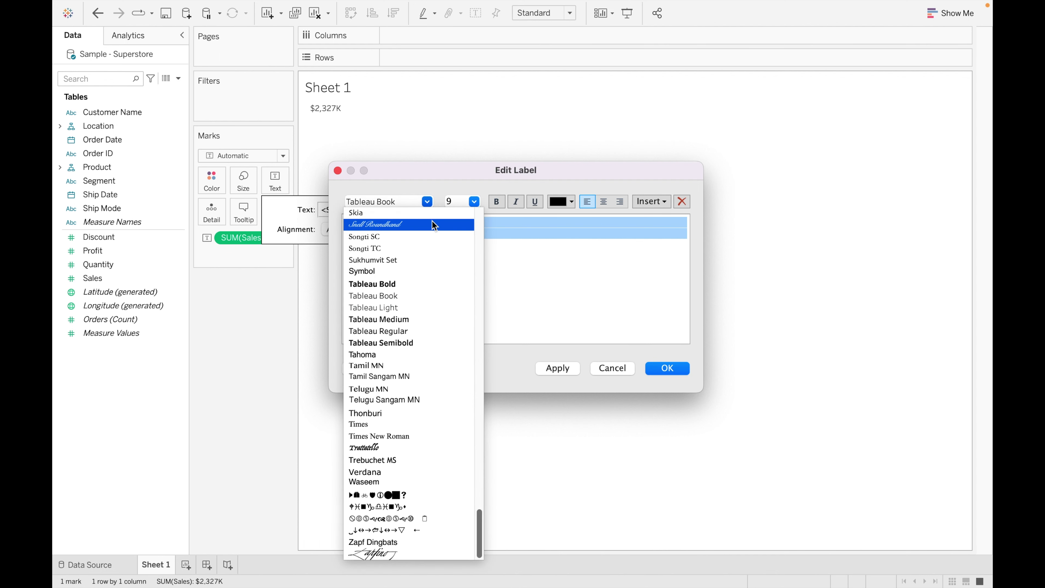
pyautogui.click(413, 320)
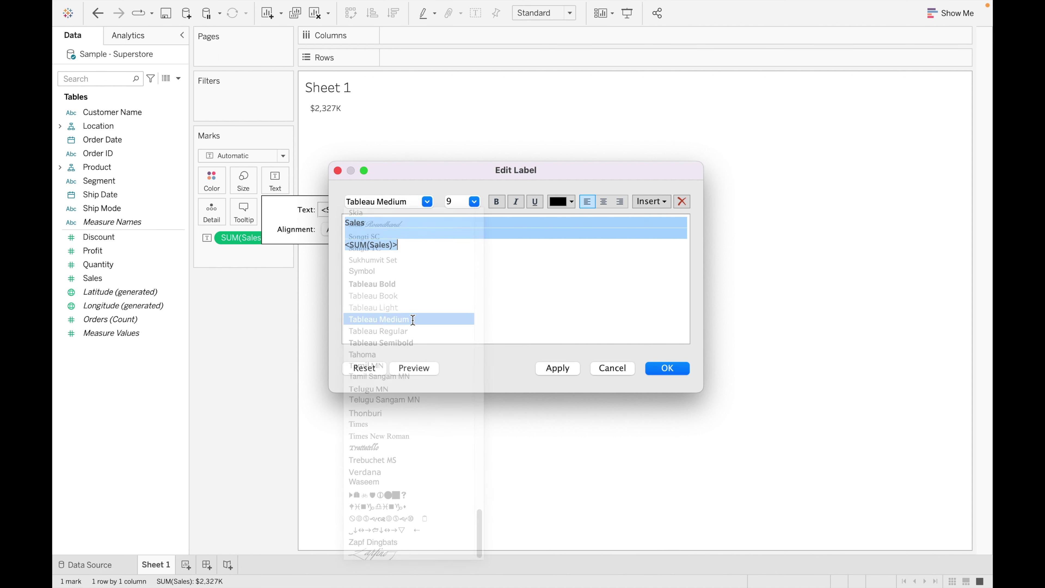
# - Set the font size of the "Sales" caption line in the label to 12
pyautogui.click(382, 226)
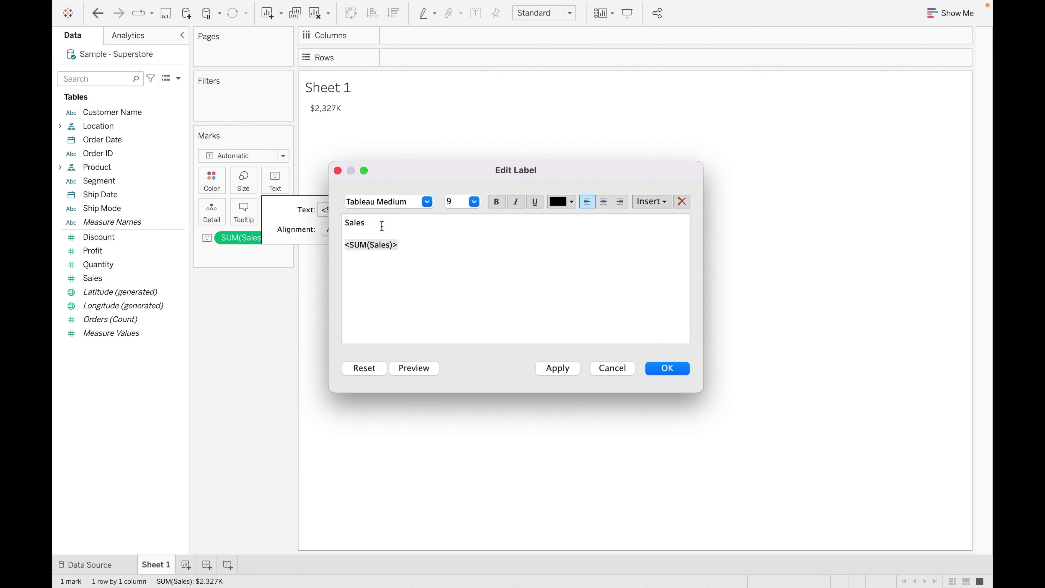
pyautogui.hotkey('shift', 'Left')
pyautogui.hotkey('shift', 'Left')
pyautogui.hotkey('shift', 'Left')
pyautogui.hotkey('shift', 'Left')
pyautogui.hotkey('shift', 'Left')
pyautogui.click(475, 201)
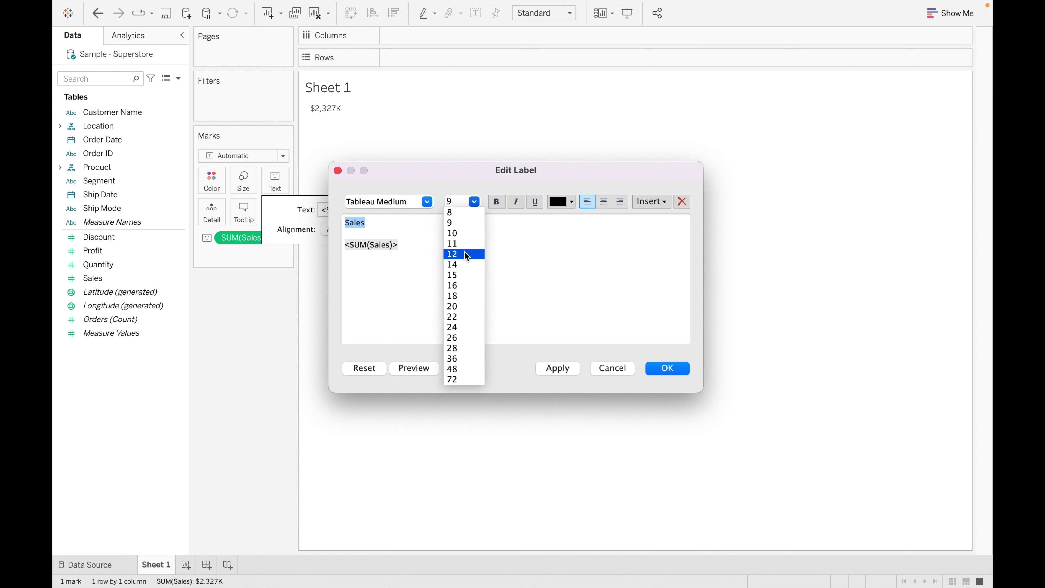
pyautogui.click(473, 243)
# - Set the font size of the SUM(Sales) value in the label to 16 and apply the label changes
pyautogui.click(404, 247)
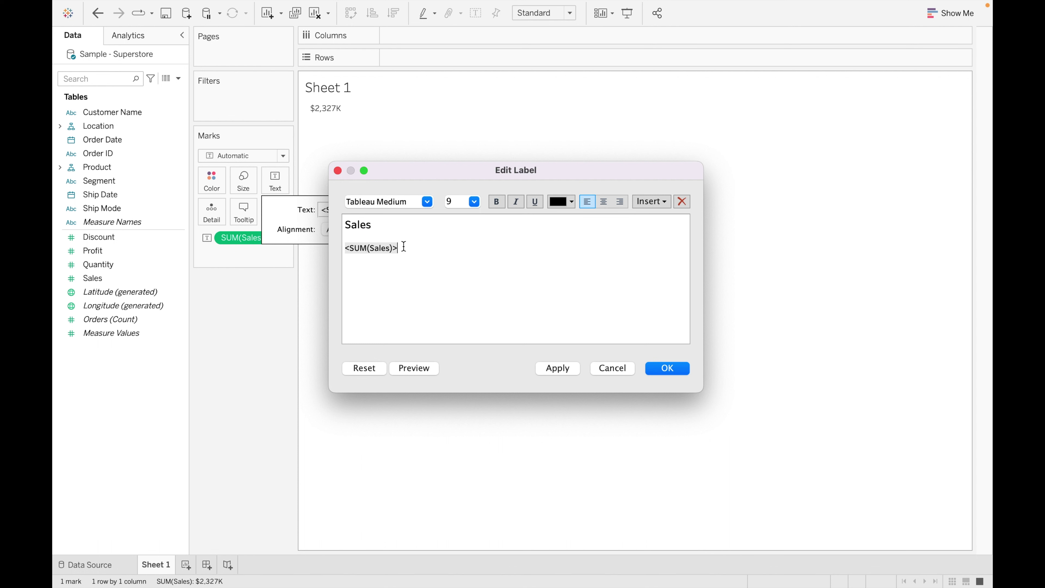
pyautogui.hotkey('shift', 'Left')
pyautogui.hotkey('shift', 'Left')
pyautogui.hotkey('shift', 'Left')
pyautogui.hotkey('shift', 'Left')
pyautogui.hotkey('shift', 'Left')
pyautogui.hotkey('shift', 'Left')
pyautogui.hotkey('shift', 'Left')
pyautogui.hotkey('shift', 'Left')
pyautogui.hotkey('shift', 'Left')
pyautogui.hotkey('shift', 'Left')
pyautogui.hotkey('shift', 'Left')
pyautogui.hotkey('shift', 'Left')
pyautogui.click(475, 202)
pyautogui.click(465, 285)
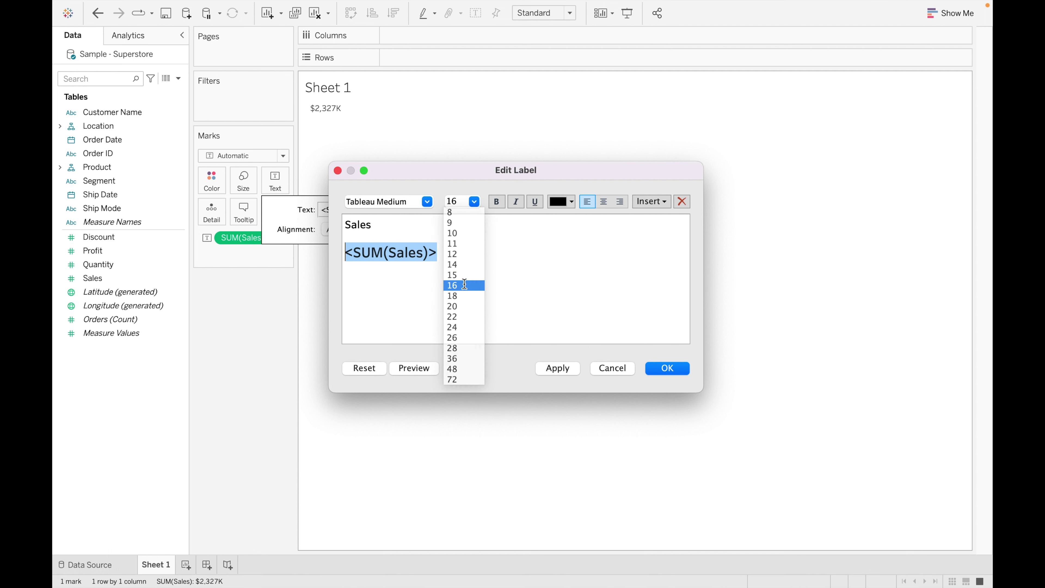
pyautogui.click(676, 368)
pyautogui.click(436, 366)
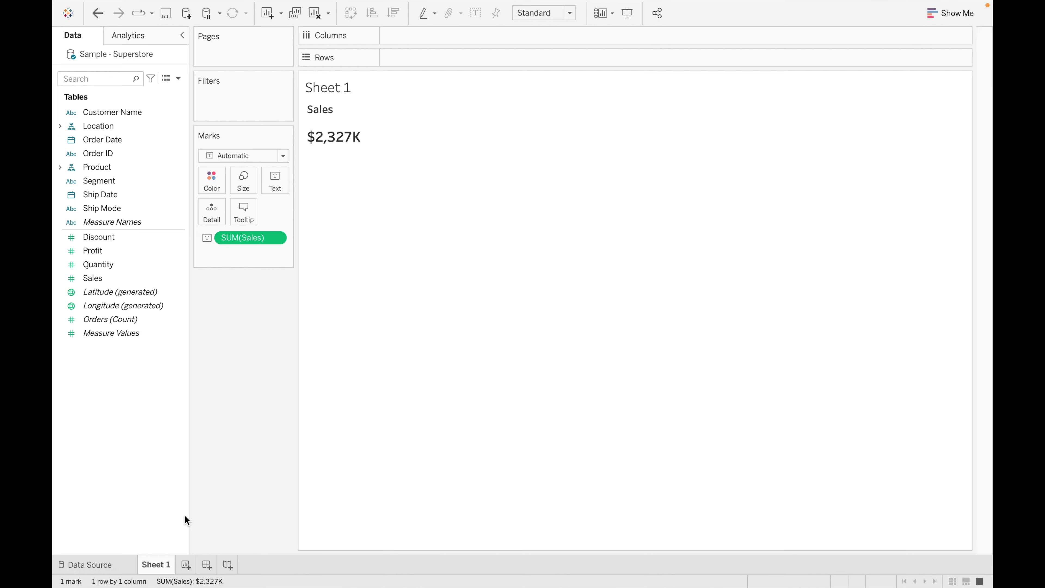
# - Rename the Sheet 1 worksheet as "Sales KPI"
pyautogui.doubleClick(161, 564)
pyautogui.write('Sales KPI')
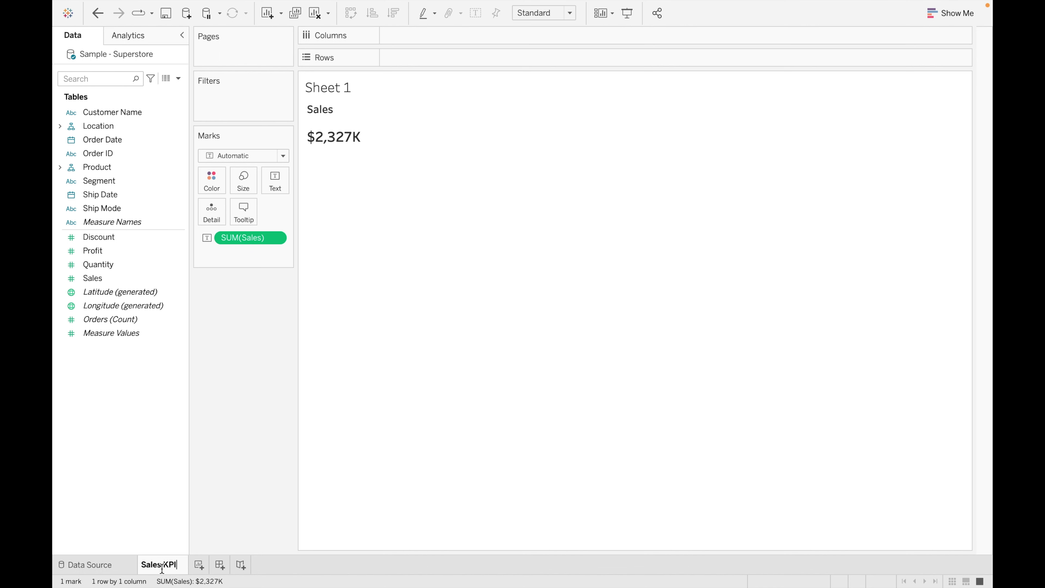
pyautogui.press('Return')
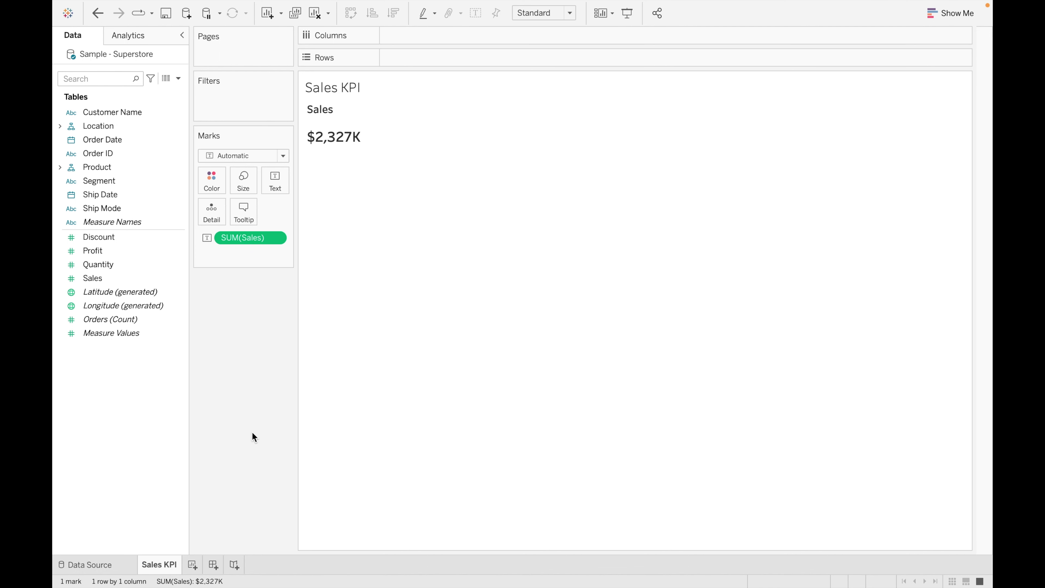
# - Build a monthly sales line chart on a new worksheet, with Order Date as continuous month in Columns and Sales in Rows
pyautogui.click(194, 566)
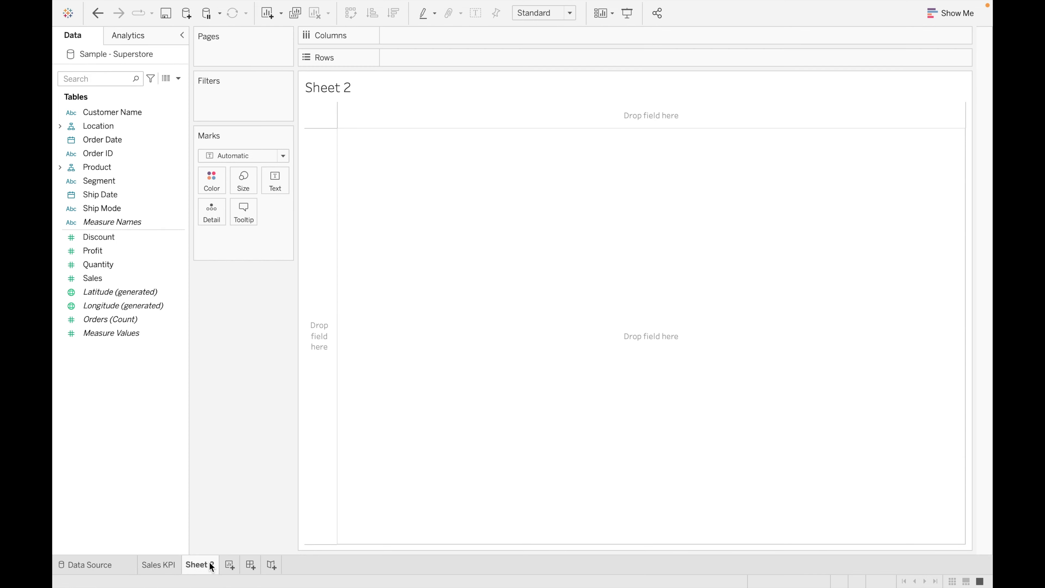
pyautogui.moveTo(115, 139); pyautogui.dragTo(436, 37)
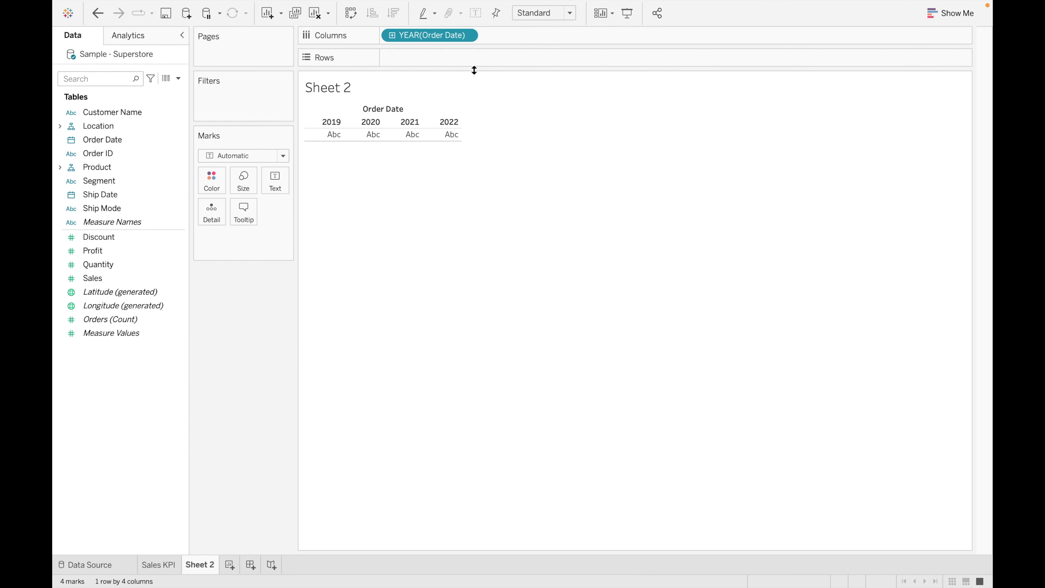
pyautogui.click(466, 37)
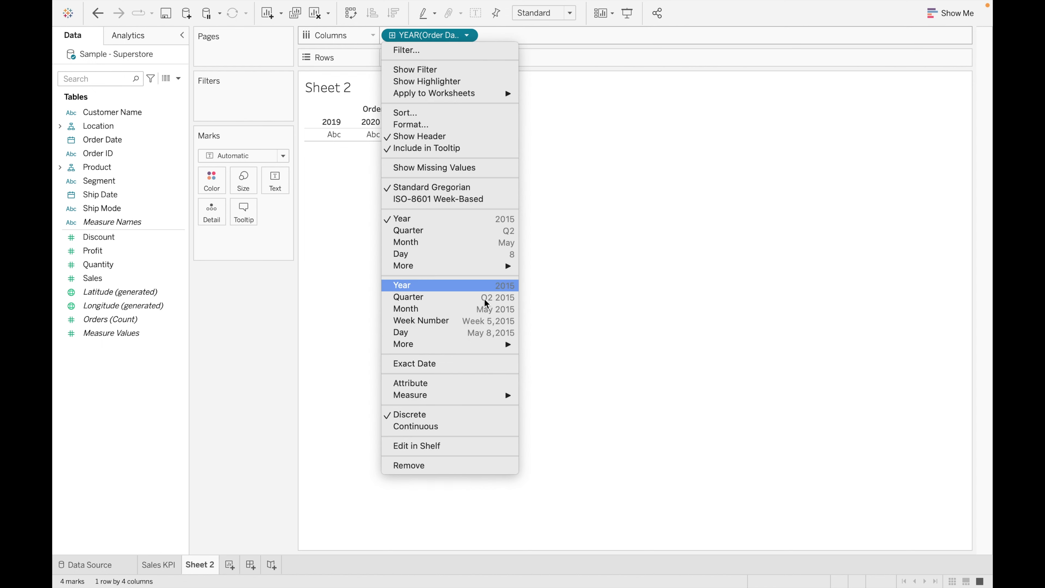
pyautogui.click(471, 313)
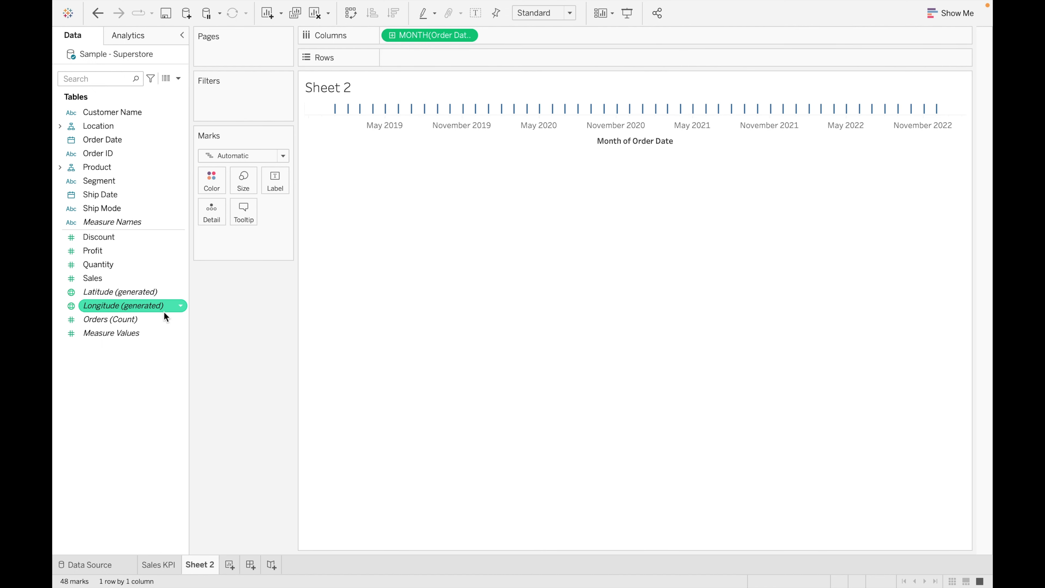
pyautogui.moveTo(126, 279); pyautogui.dragTo(451, 58)
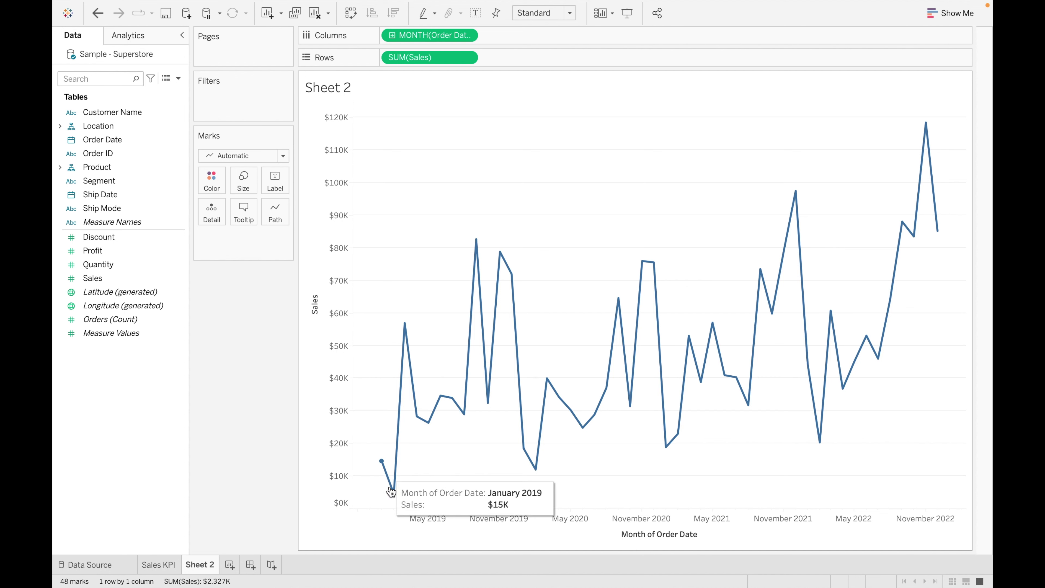
# - Rename the line chart worksheet as "Sales trend kpi"
pyautogui.doubleClick(211, 561)
pyautogui.write('Sal')
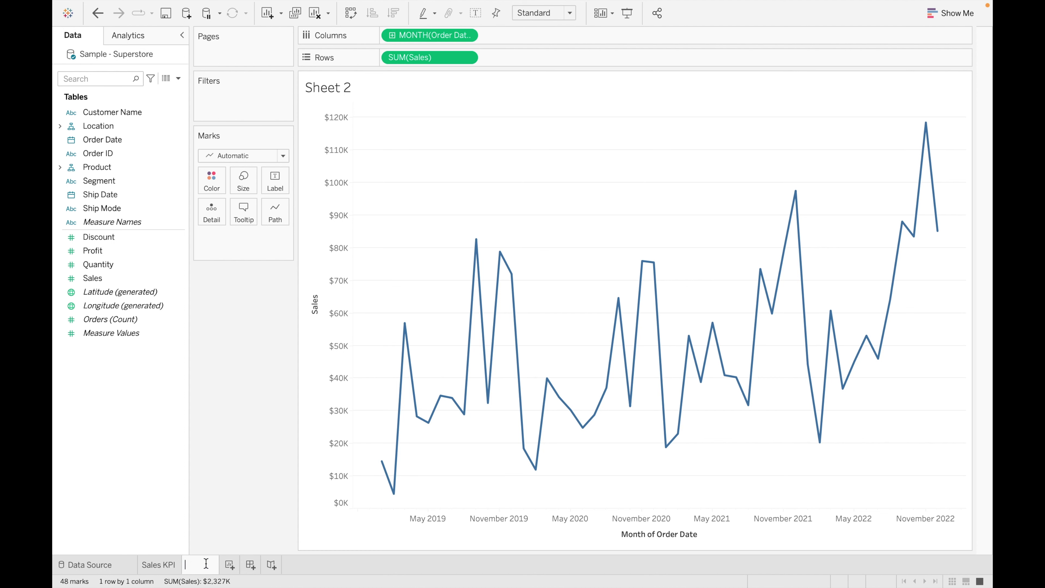
pyautogui.write('es trend kpi')
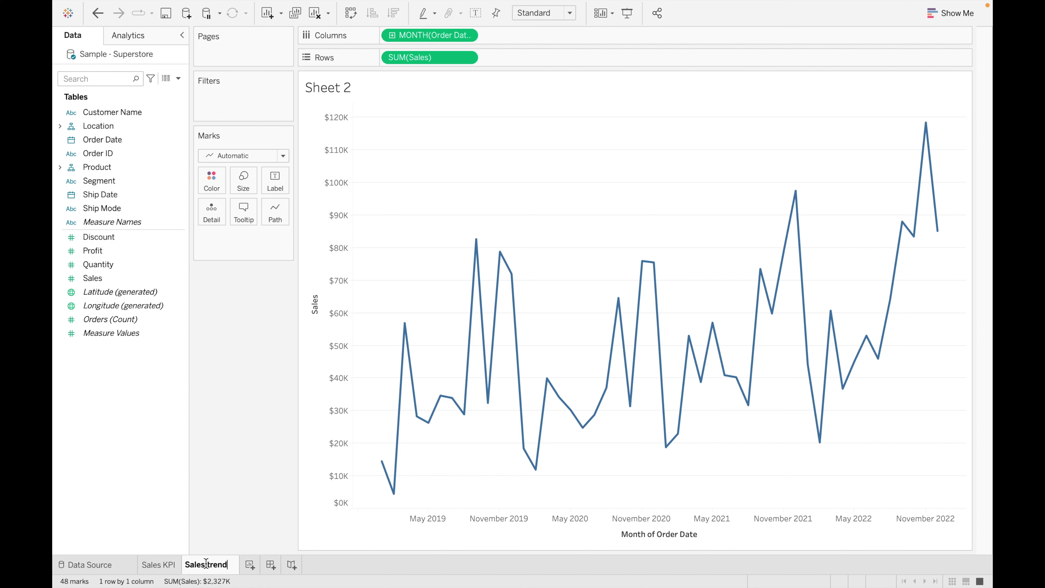
pyautogui.press('Return')
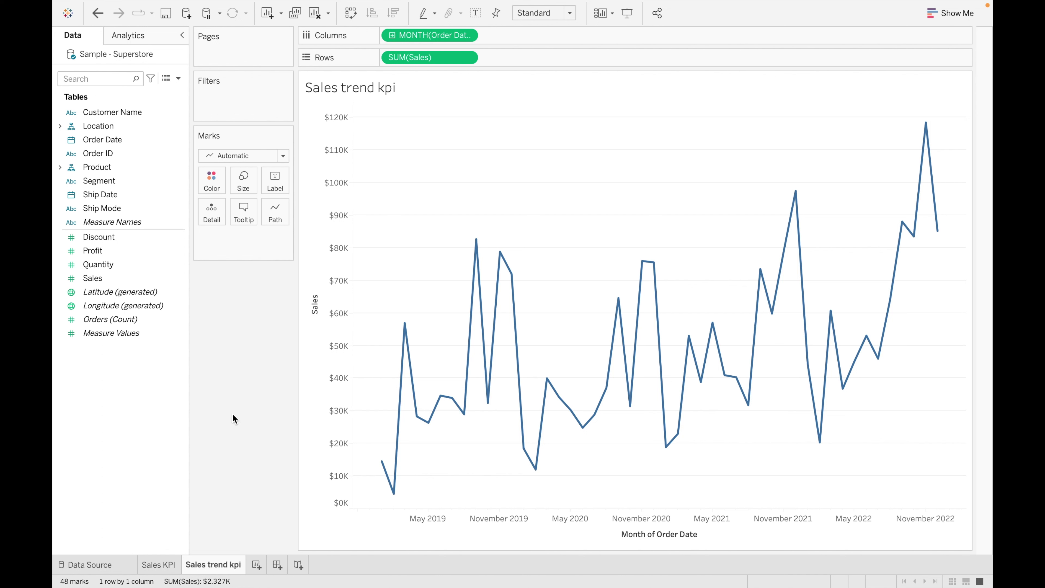
# - Add a Region filter to the Sales KPI sheet with all regions selected
pyautogui.click(165, 565)
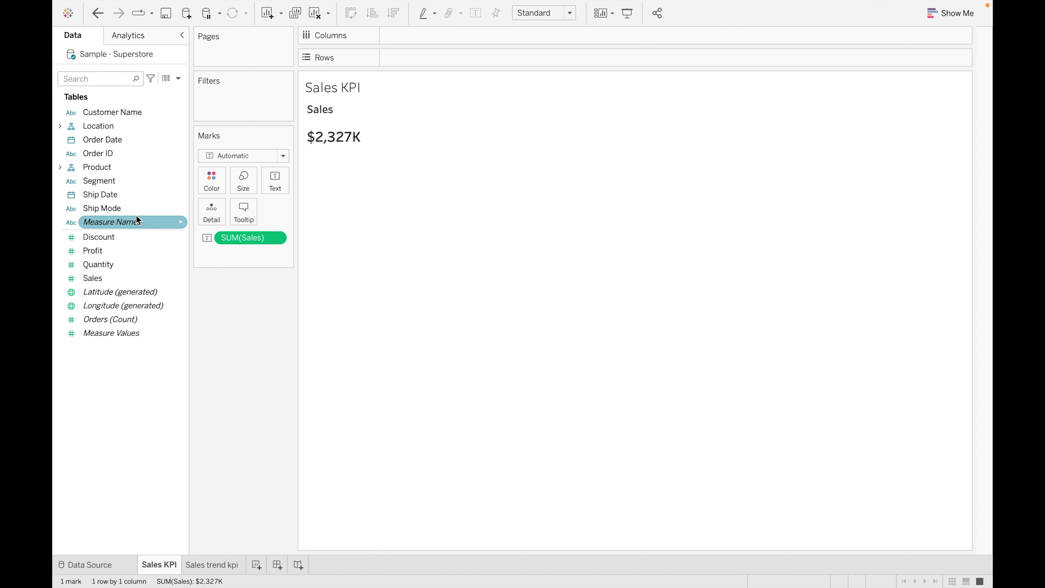
pyautogui.click(59, 126)
pyautogui.moveTo(108, 158); pyautogui.dragTo(227, 98)
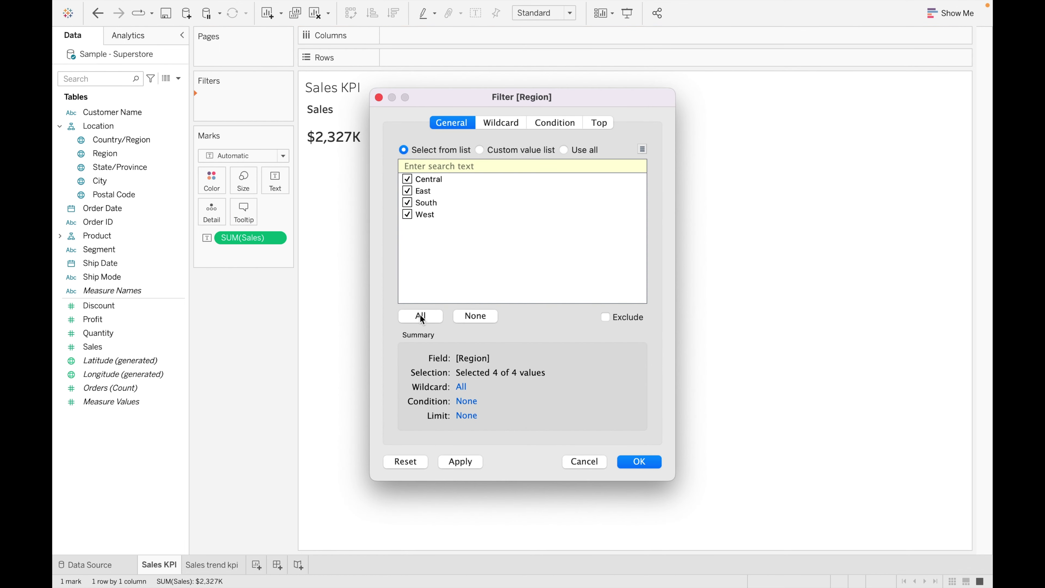
pyautogui.click(642, 469)
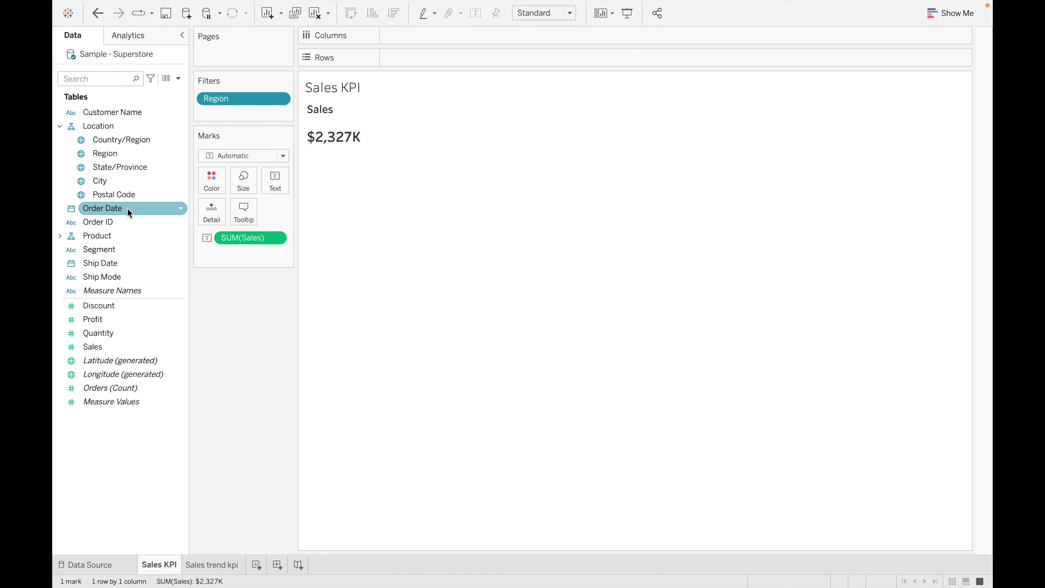
# - Add an Order Date filter by Years to the Sales KPI sheet with all years selected
pyautogui.moveTo(124, 205); pyautogui.dragTo(239, 110)
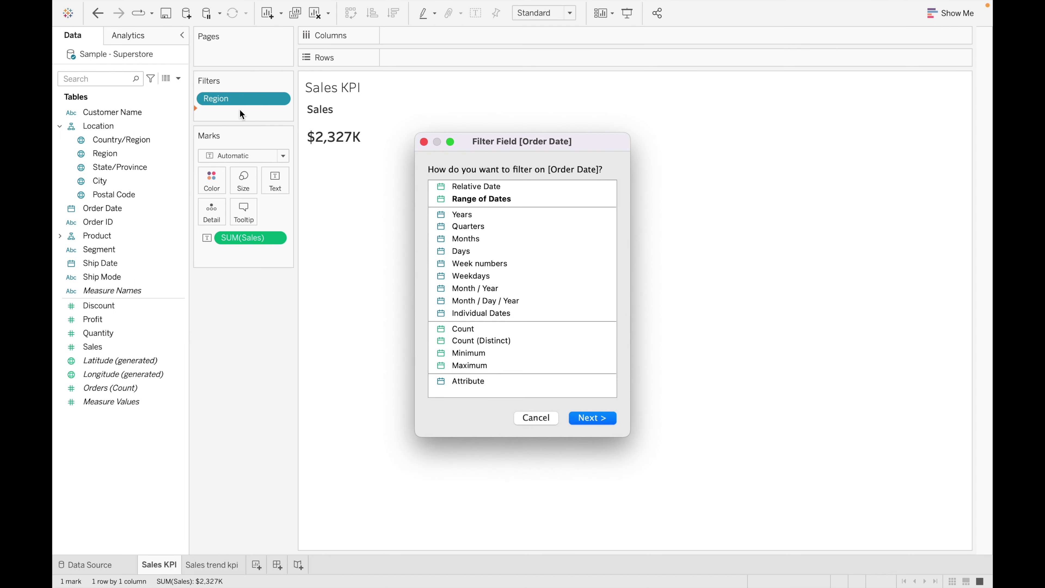
pyautogui.click(484, 215)
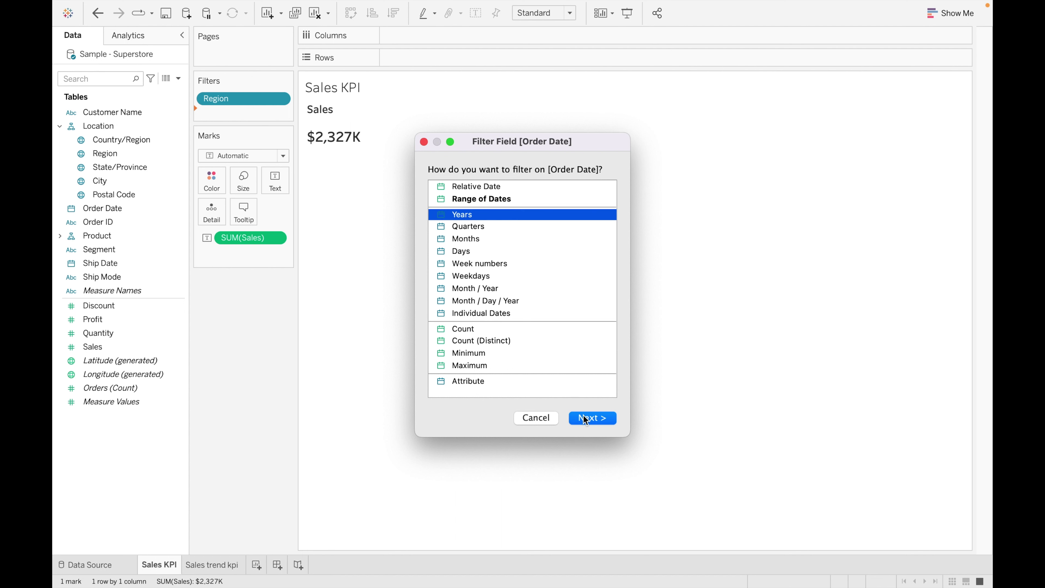
pyautogui.click(593, 418)
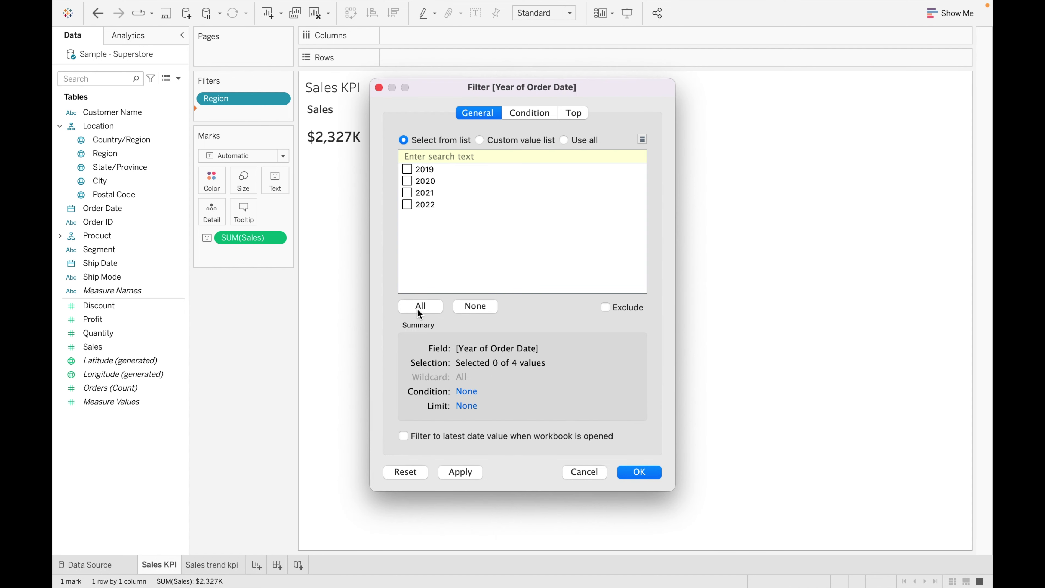
pyautogui.click(636, 471)
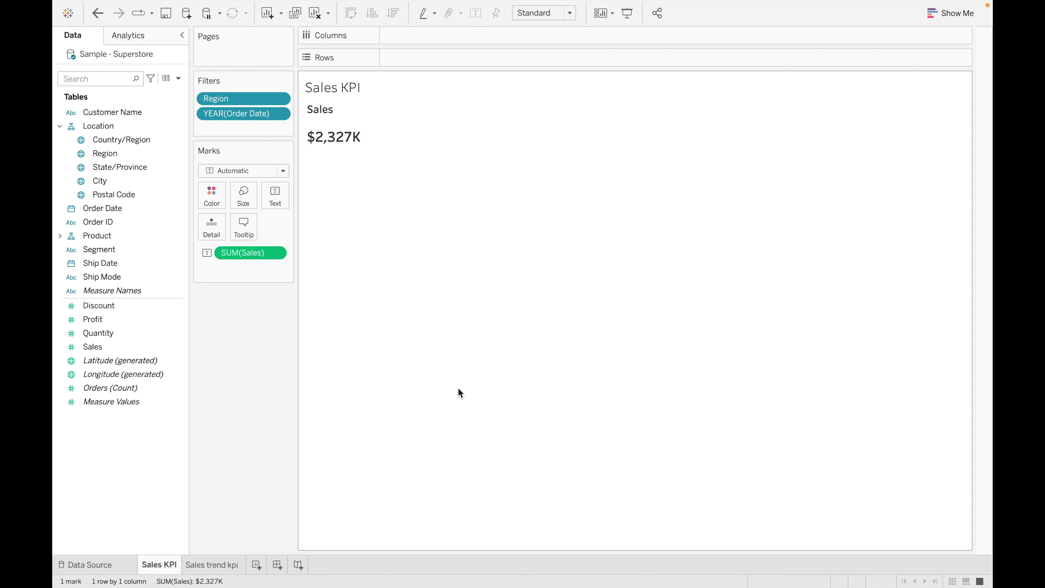
# - Apply the Region and Order Date year filters to all worksheets using this data source, and check the Sales trend kpi sheet
pyautogui.click(282, 99)
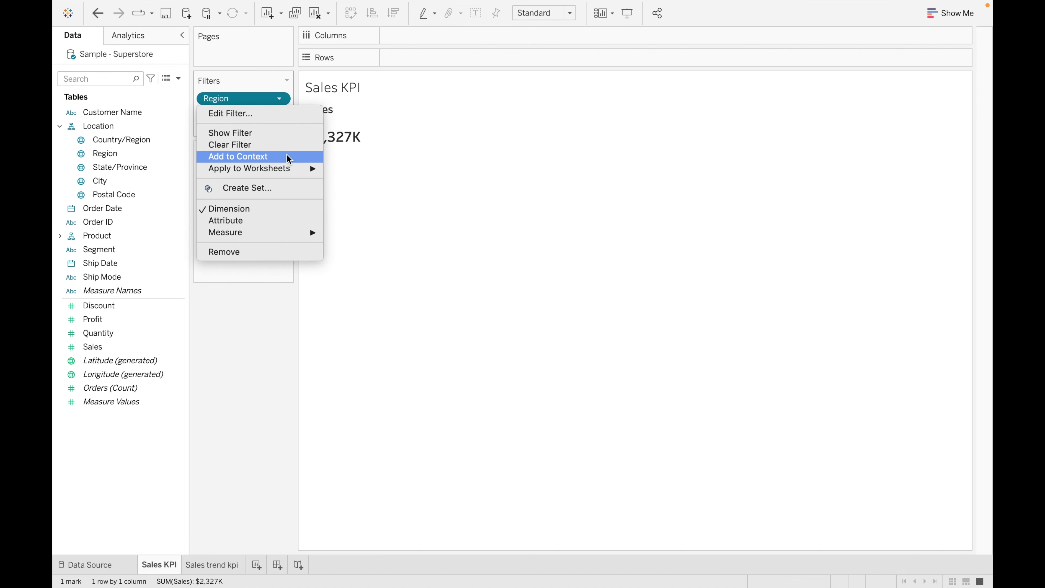
pyautogui.moveTo(312, 169)
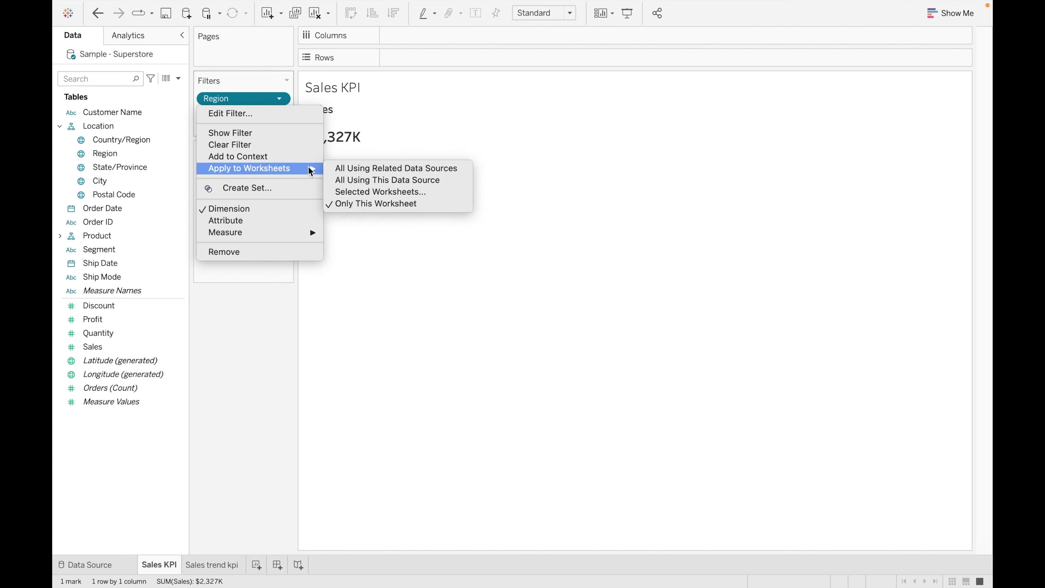
pyautogui.click(370, 181)
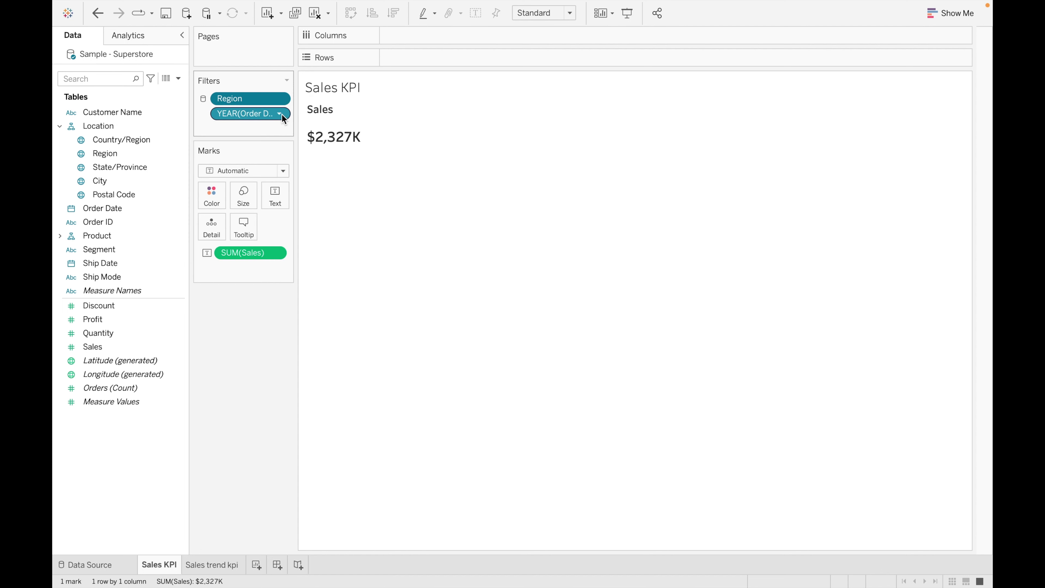
pyautogui.click(281, 114)
pyautogui.moveTo(308, 181)
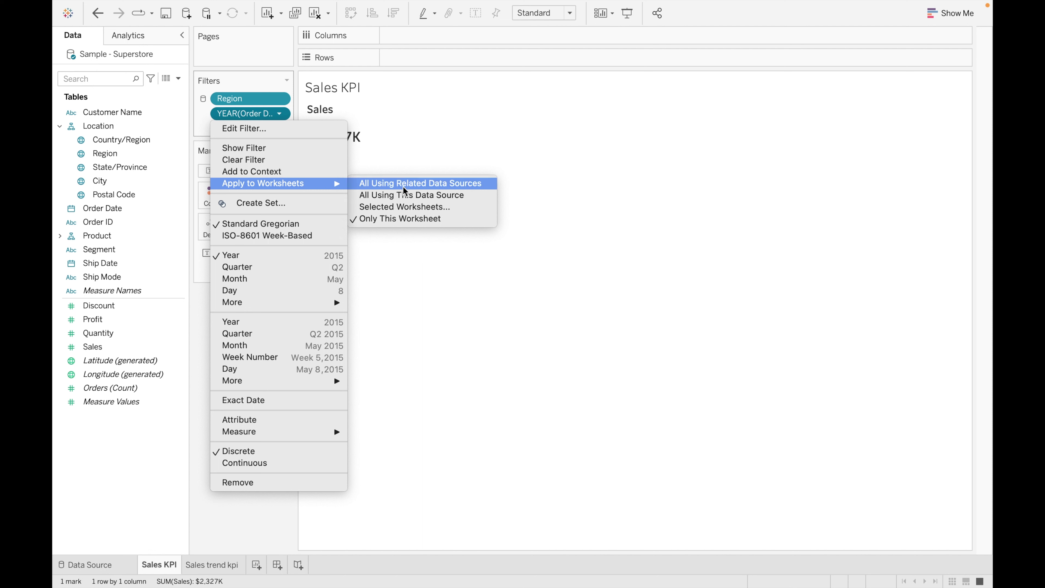
pyautogui.click(414, 202)
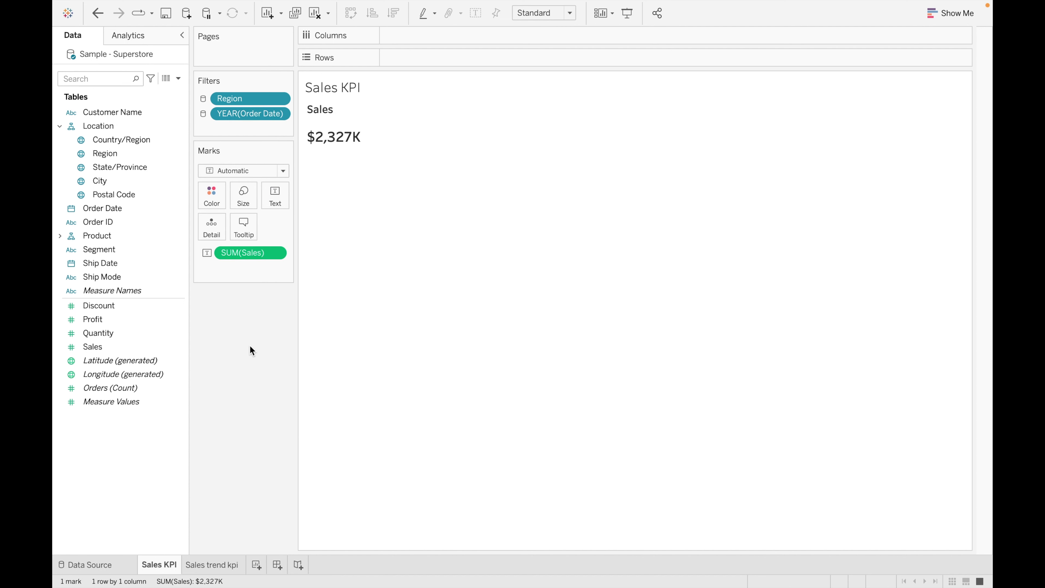
pyautogui.click(222, 564)
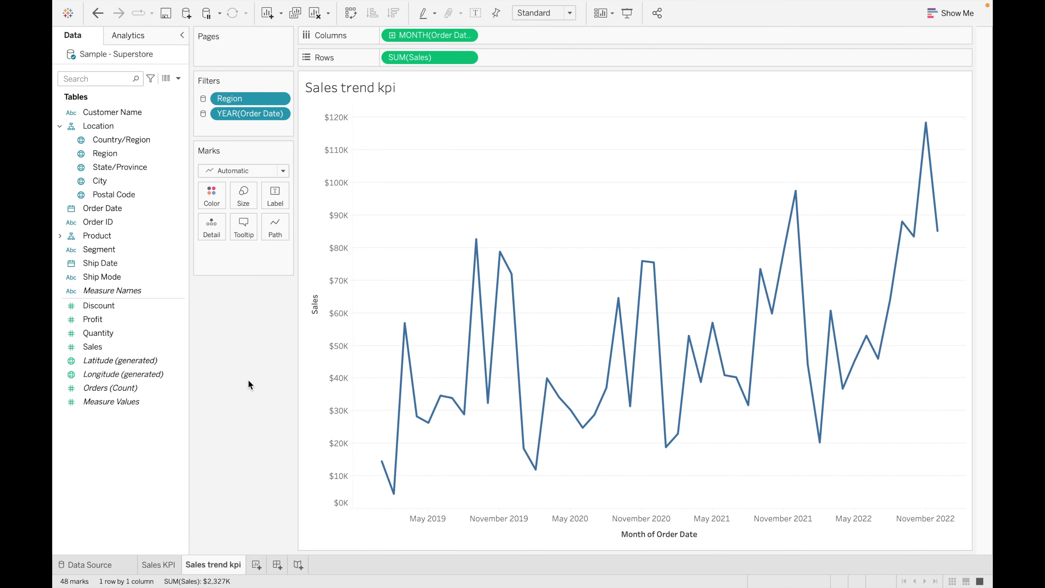
# - Add a new worksheet and name it "Profit KPI"
pyautogui.click(258, 570)
pyautogui.doubleClick(267, 561)
pyautogui.press('BackSpace')
pyautogui.write('Profit KPI')
pyautogui.press('Return')
# - Display the sum of Profit as a text mark on the Profit KPI sheet
pyautogui.click(157, 333)
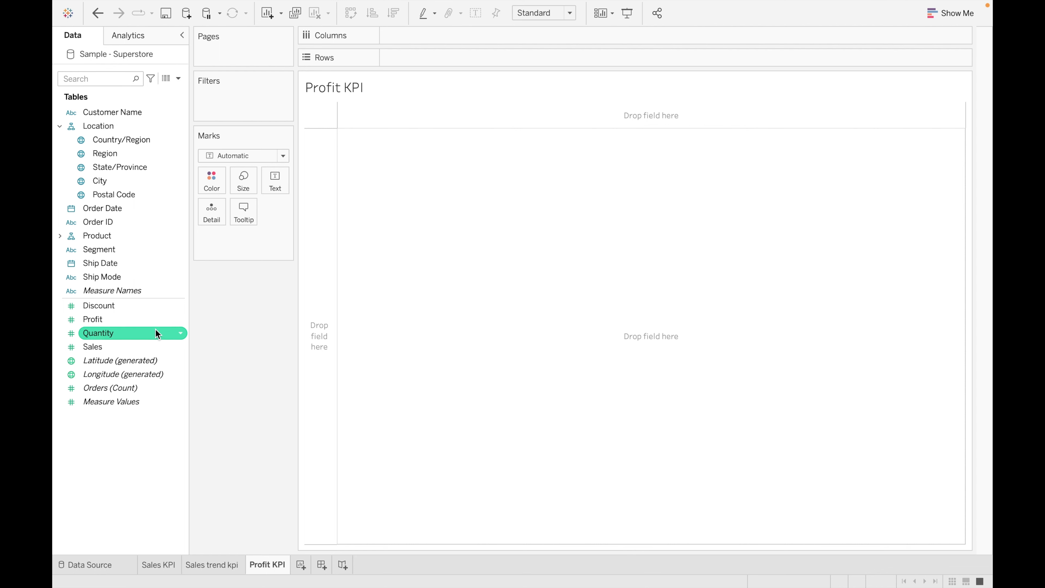
pyautogui.doubleClick(173, 319)
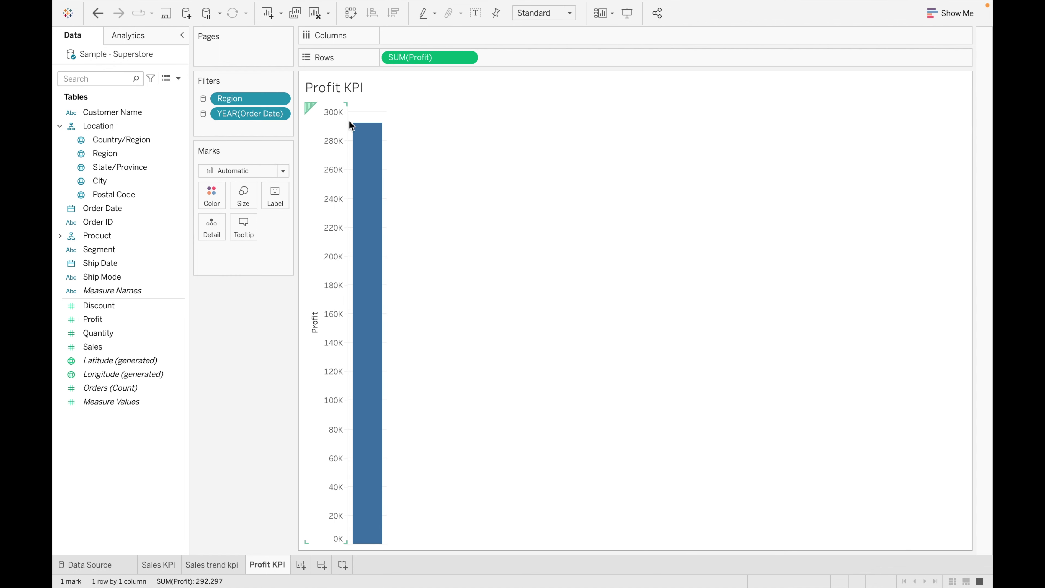
pyautogui.moveTo(433, 53); pyautogui.dragTo(276, 200)
# - Set Profit's default number format to Currency (Custom) with 0 decimal places, Thousands (K) display units and the prefix $
pyautogui.click(142, 325)
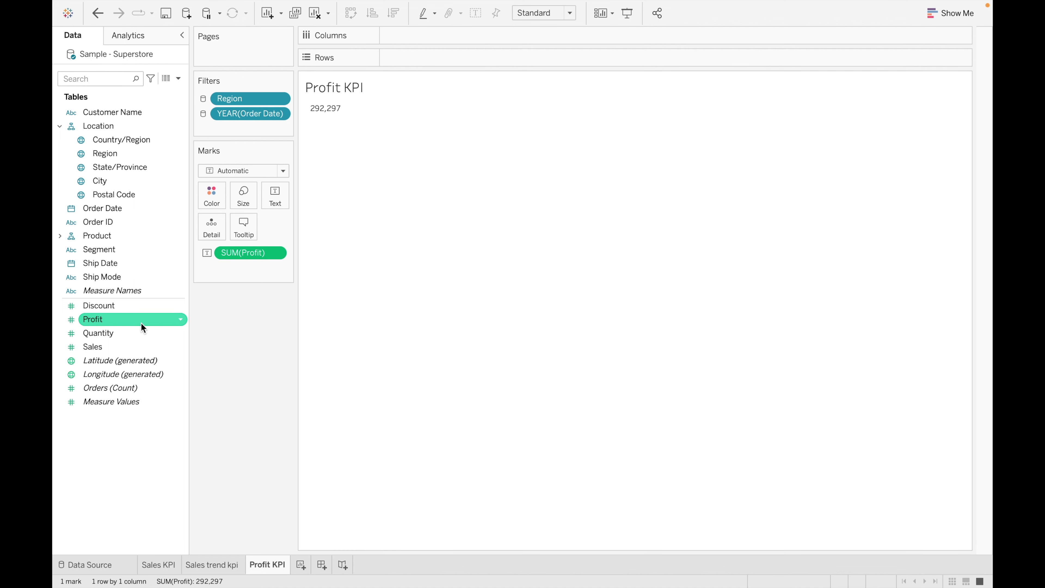
pyautogui.click(180, 320)
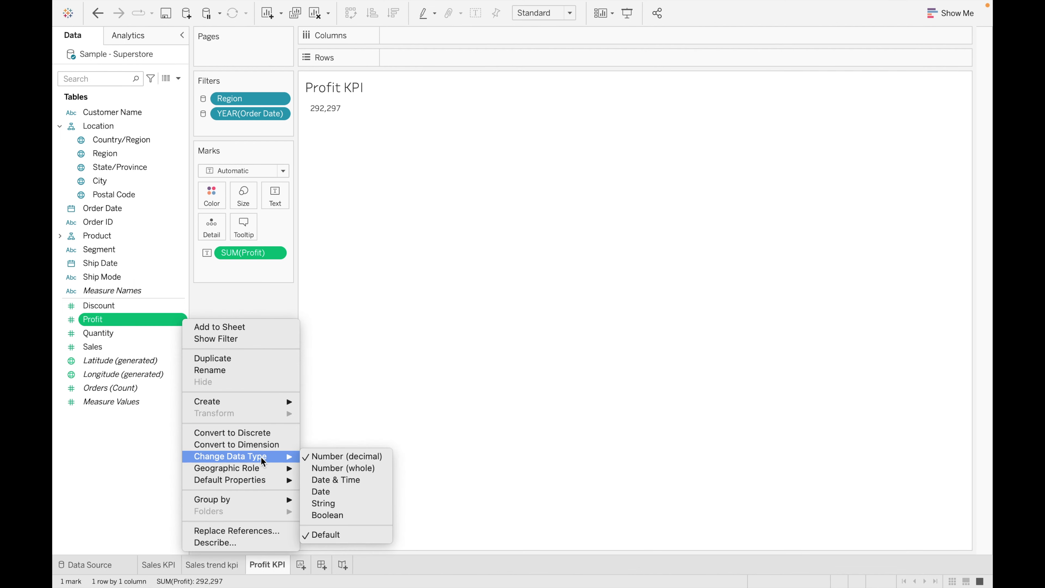
pyautogui.moveTo(280, 481)
pyautogui.click(344, 503)
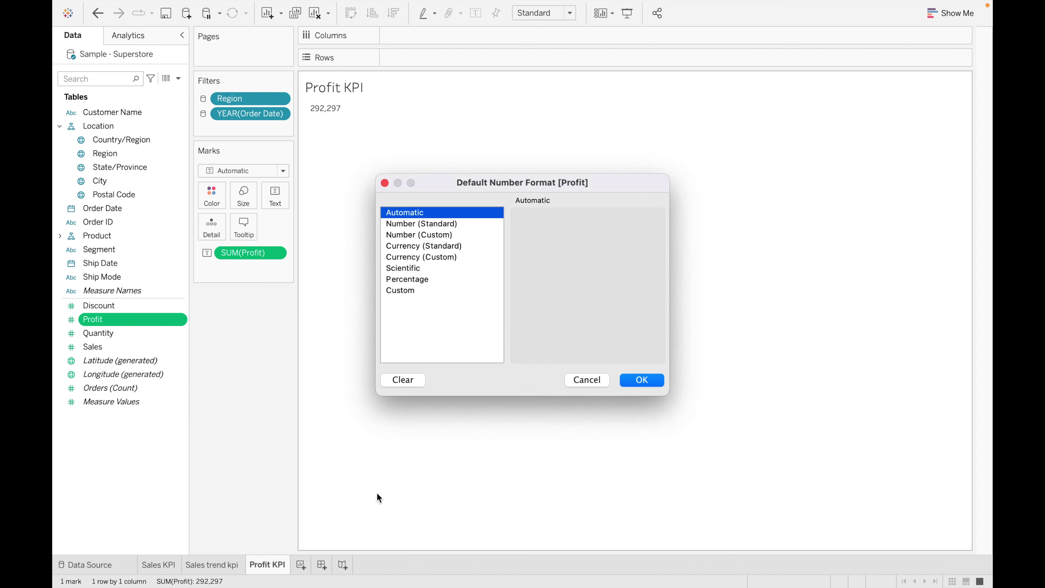
pyautogui.click(423, 257)
pyautogui.click(556, 237)
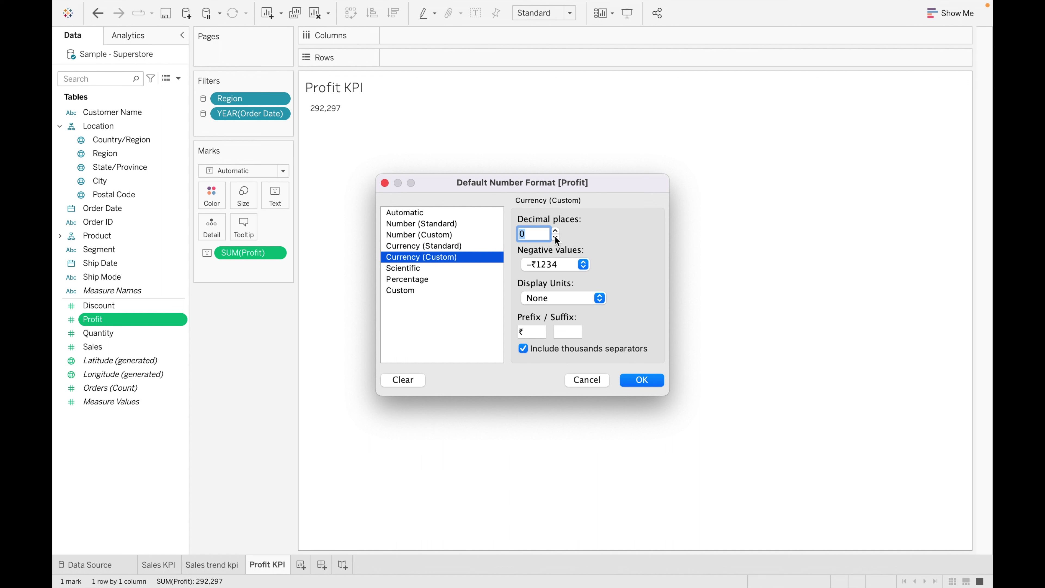
pyautogui.click(602, 300)
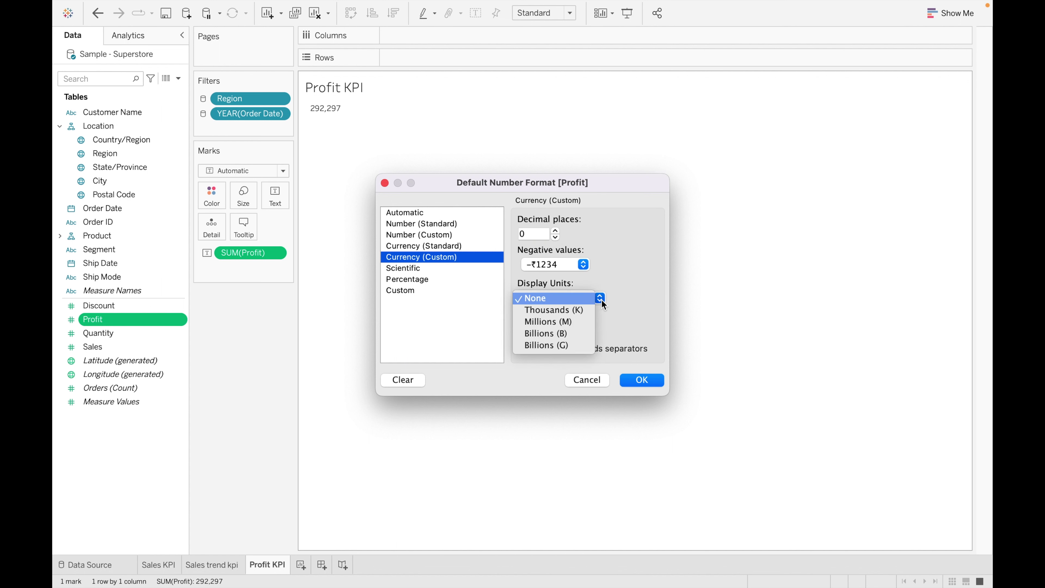
pyautogui.click(589, 311)
pyautogui.click(539, 334)
pyautogui.press('BackSpace')
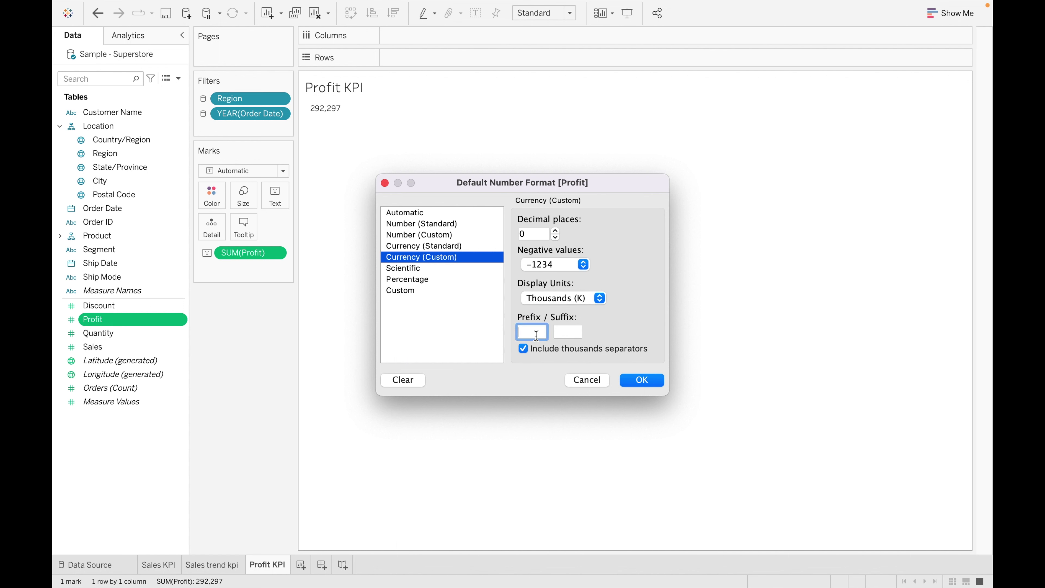
pyautogui.write('$')
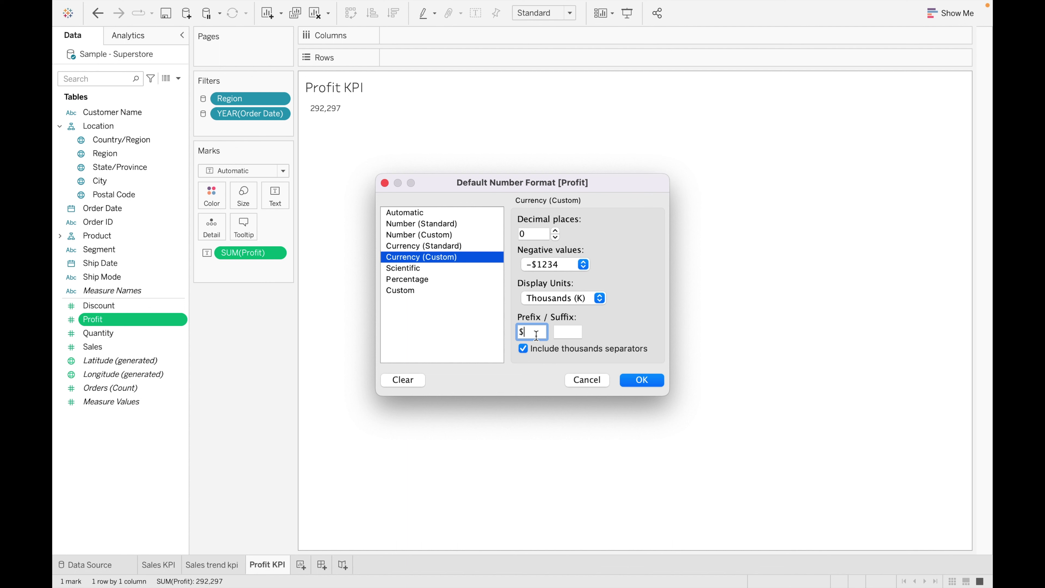
pyautogui.click(652, 380)
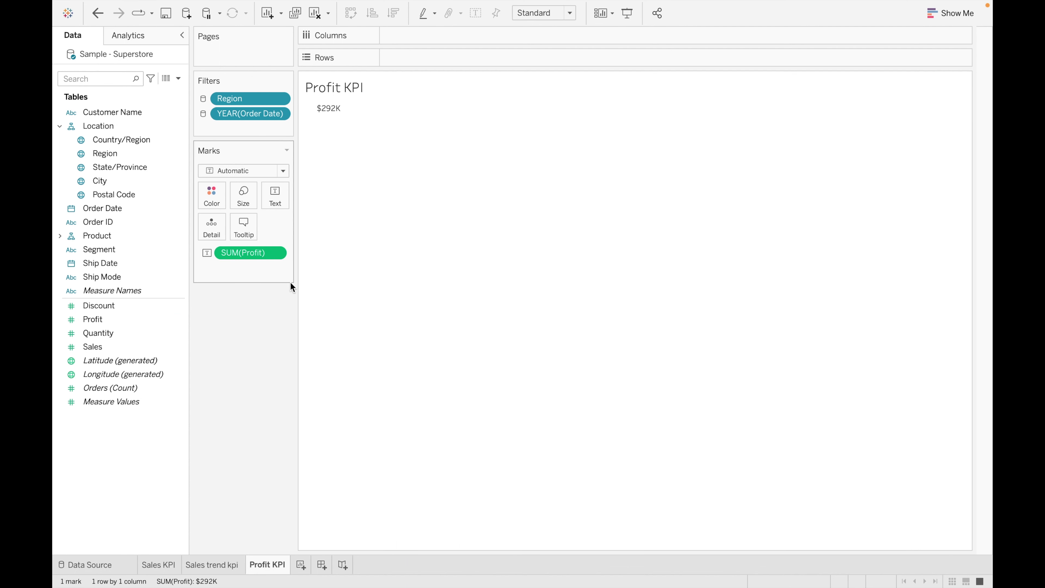
# - Left-align the profit label text and add the heading "Profit" with a blank line above the <SUM(Profit)> field
pyautogui.click(280, 203)
pyautogui.click(391, 225)
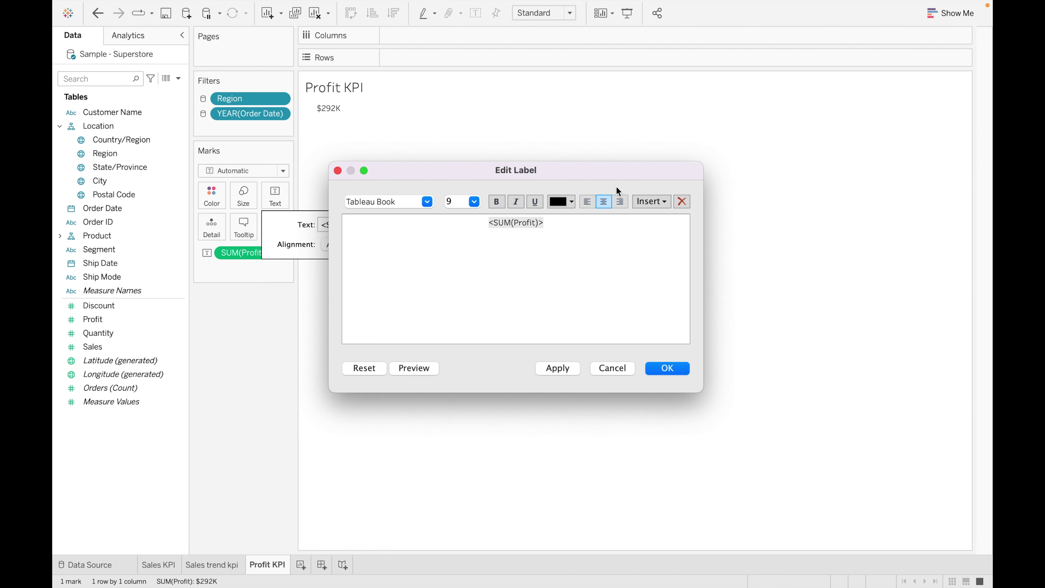
pyautogui.click(588, 202)
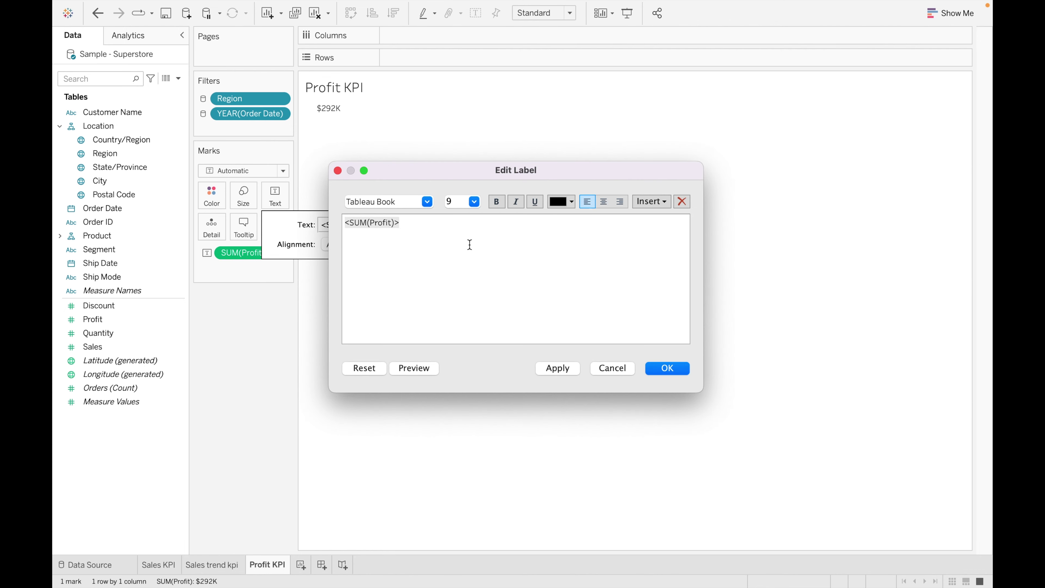
pyautogui.press('Return')
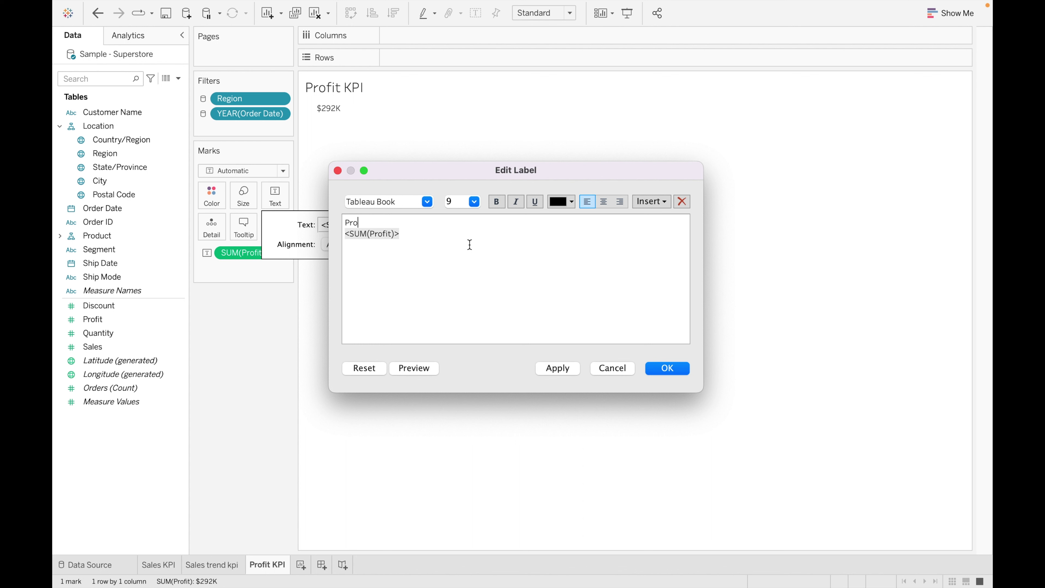
pyautogui.write('Profit')
pyautogui.press('Return')
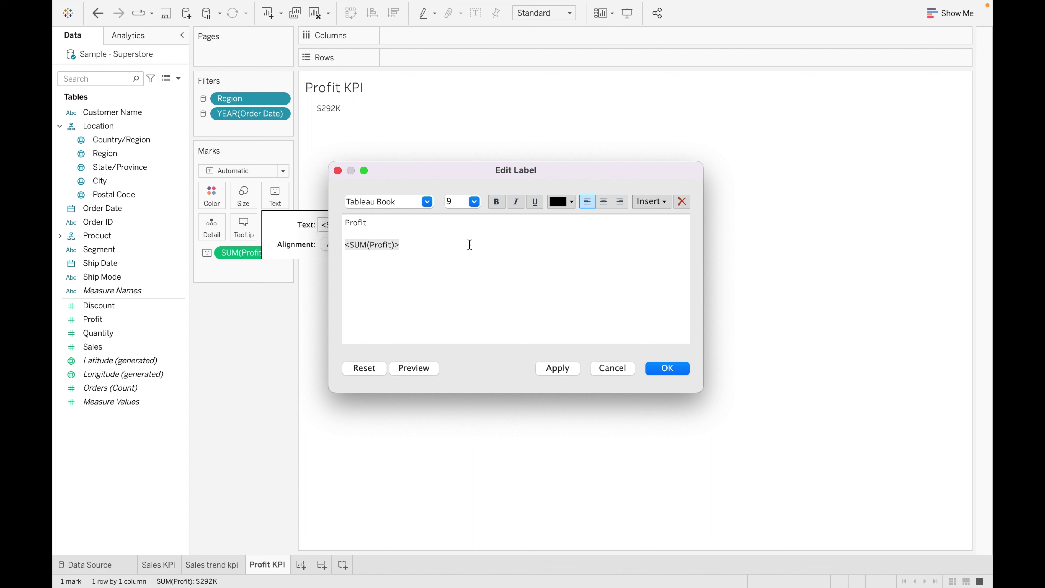
# - Set the font of the entire profit label to Tableau Medium
pyautogui.press('super+a')
pyautogui.click(427, 203)
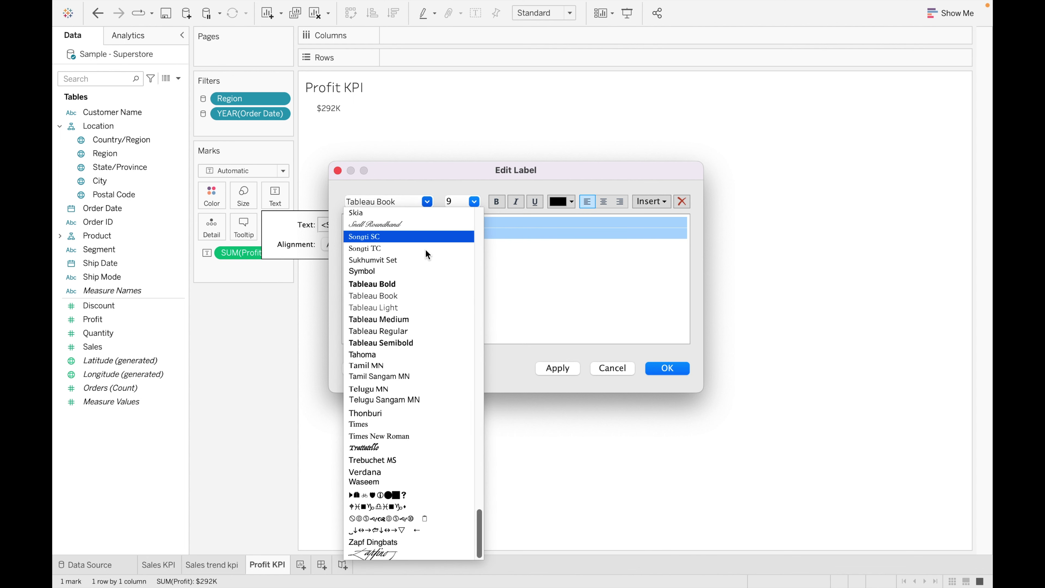
pyautogui.click(414, 317)
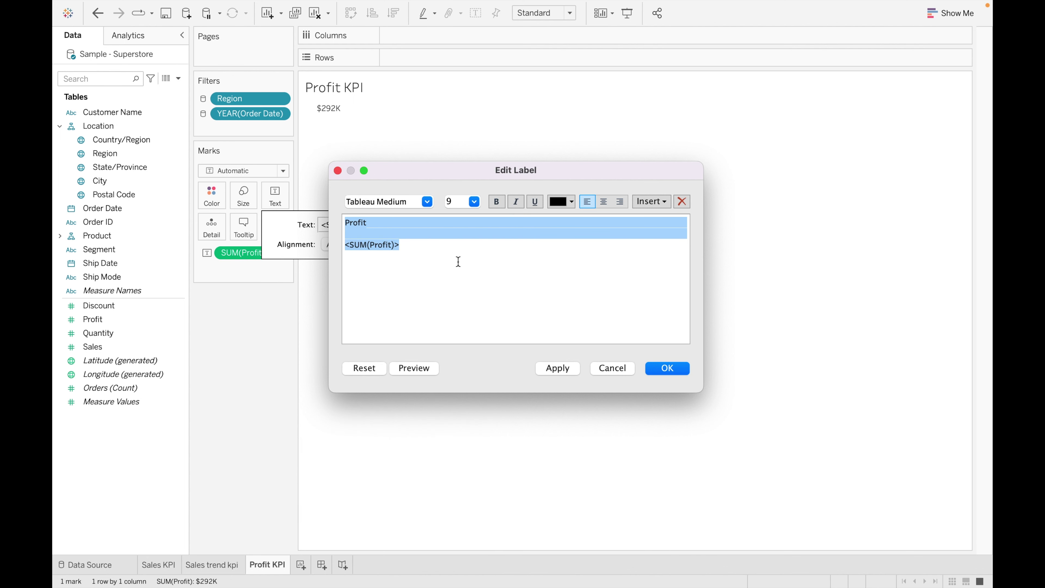
pyautogui.click(447, 267)
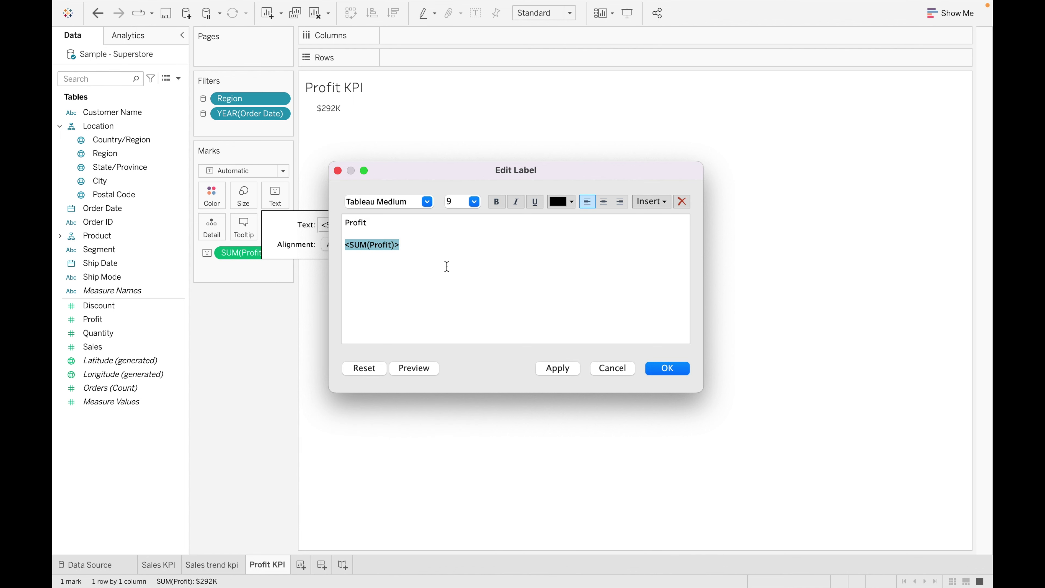
# - Set the label's Profit heading to size 12 and its <SUM(Profit)> value to size 16, and accept the label changes
pyautogui.doubleClick(362, 223)
pyautogui.click(474, 201)
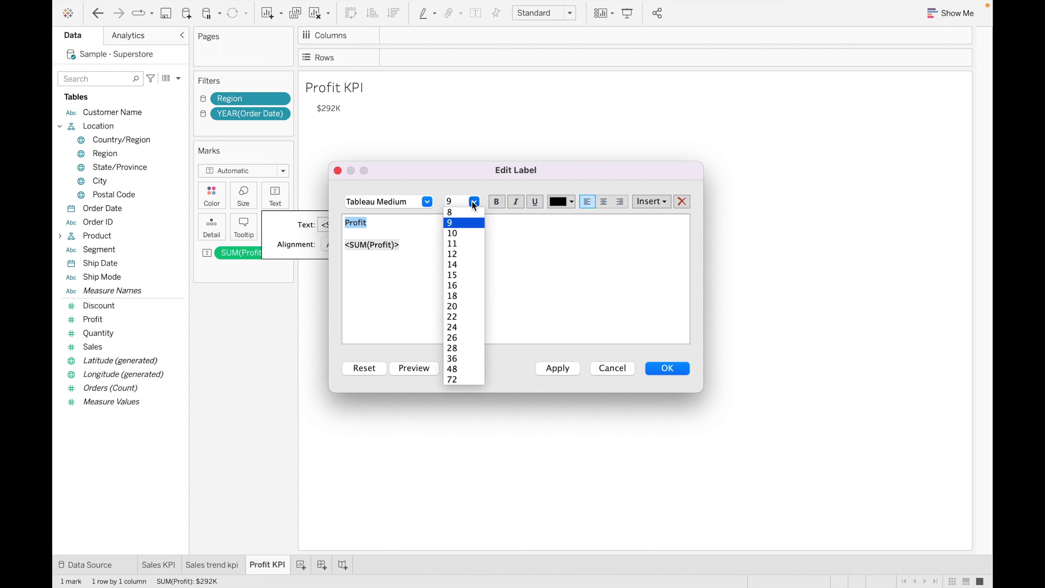
pyautogui.click(460, 255)
pyautogui.doubleClick(391, 248)
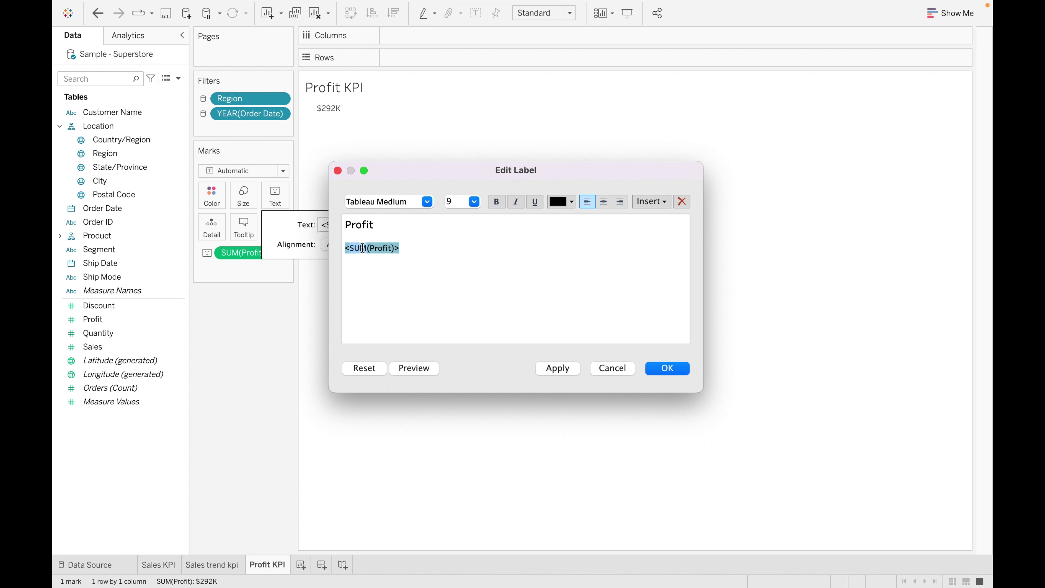
pyautogui.click(496, 201)
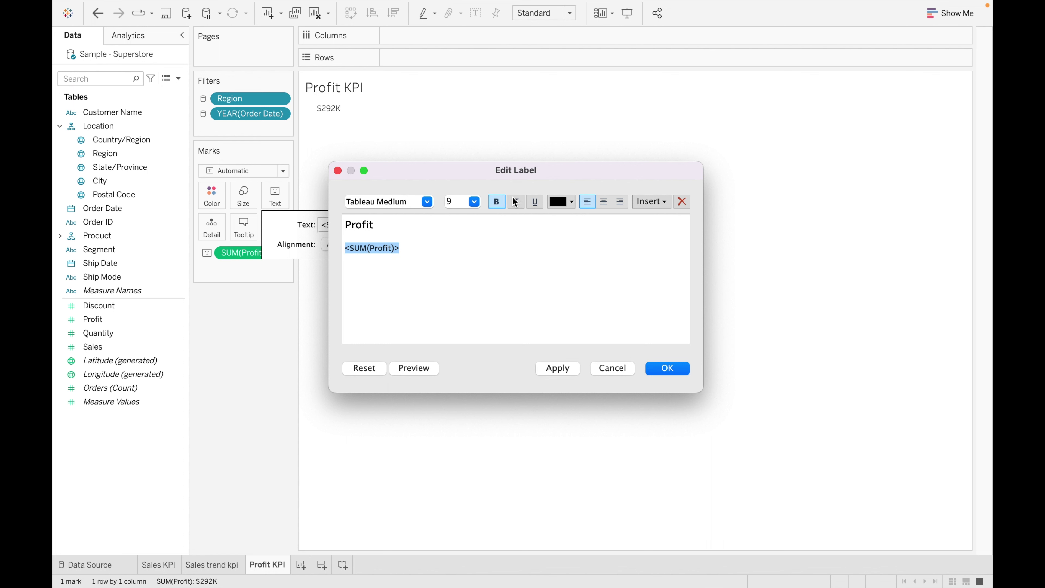
pyautogui.click(474, 201)
pyautogui.click(463, 285)
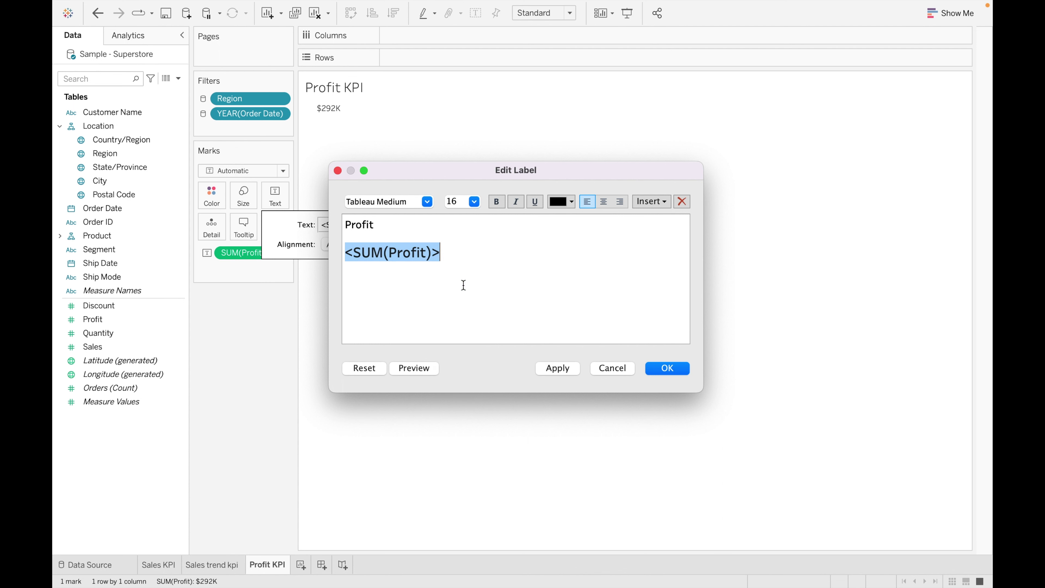
pyautogui.click(655, 371)
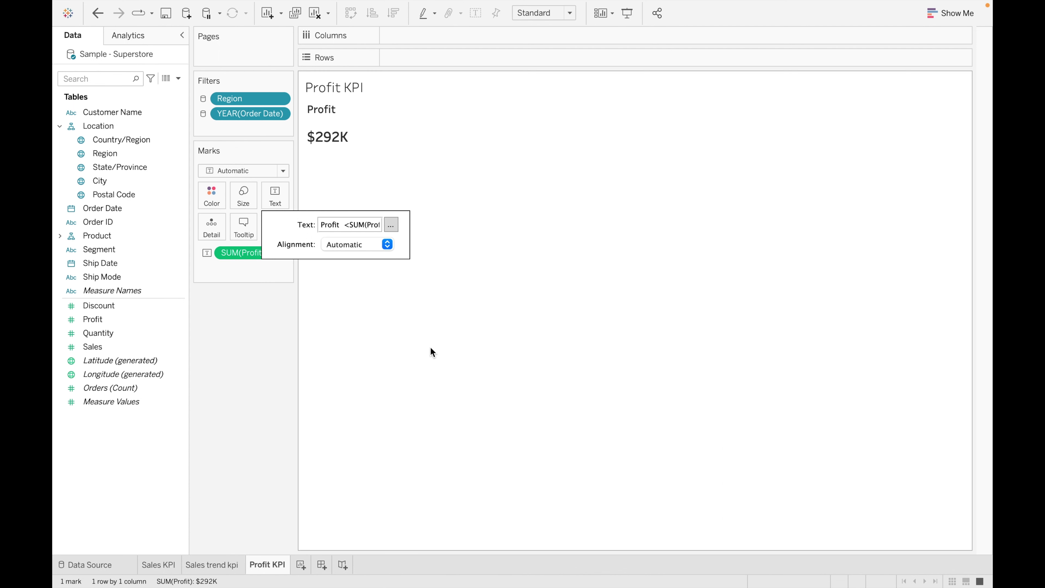
pyautogui.click(239, 307)
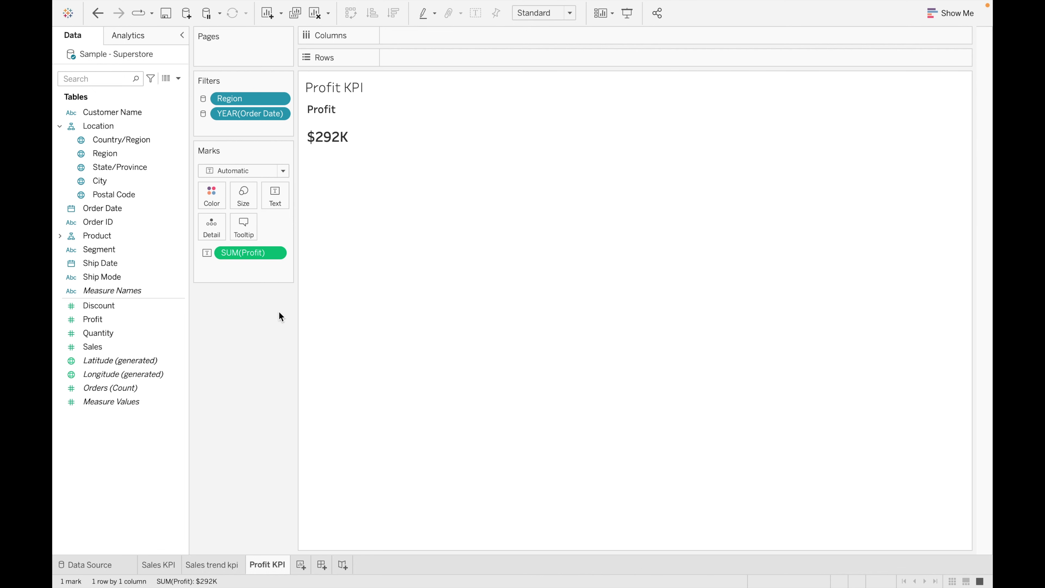
# - Add another new worksheet and name it "Profit trend kpi"
pyautogui.click(301, 564)
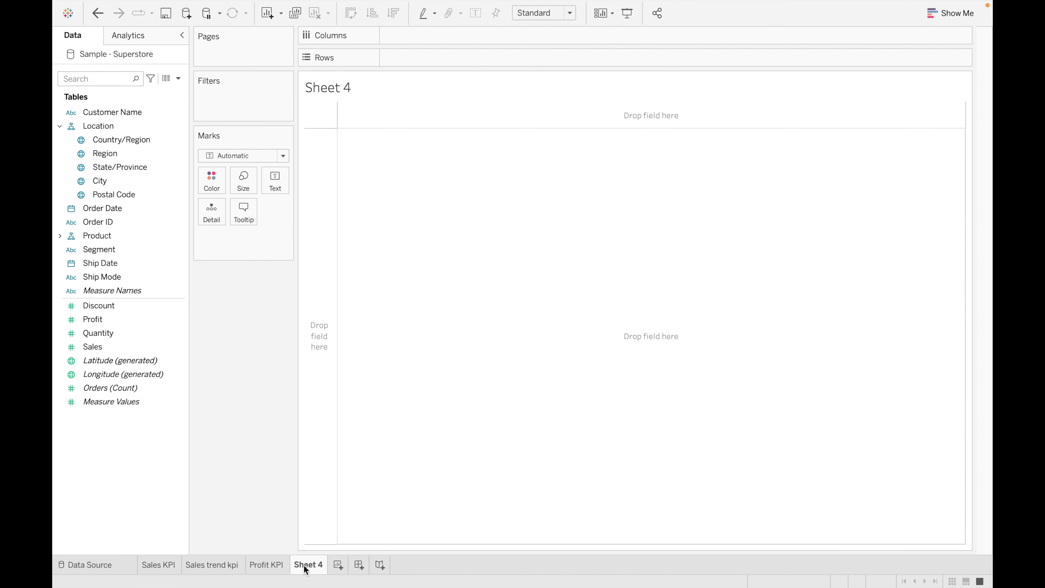
pyautogui.doubleClick(306, 566)
pyautogui.press('BackSpace')
pyautogui.write('Profit trend kpi')
pyautogui.click(228, 389)
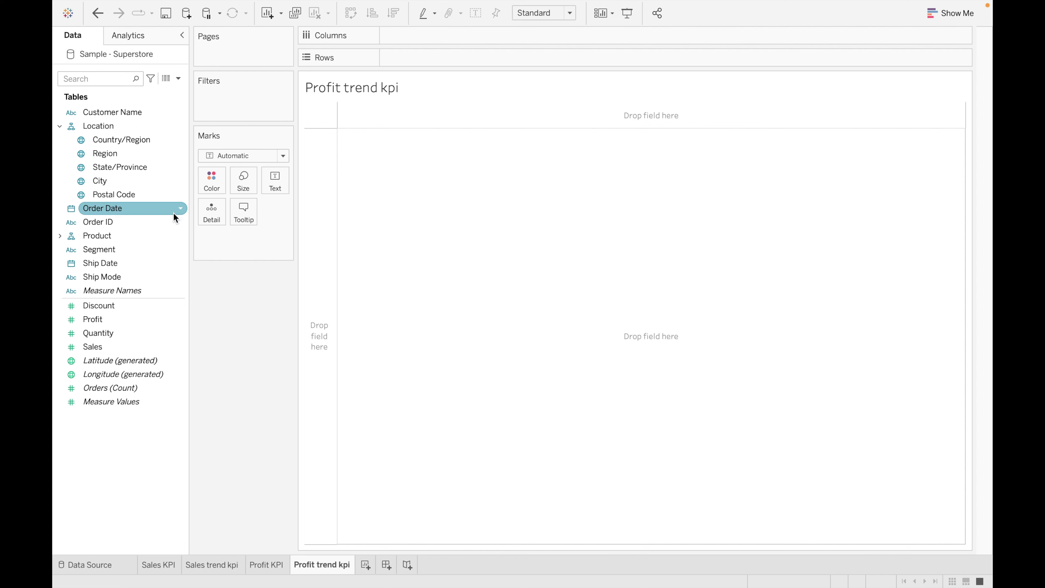
# - Plot the profit trend as a line, with Order Date as continuous month in Columns and the sum of Profit in Rows
pyautogui.moveTo(133, 213); pyautogui.dragTo(440, 39)
pyautogui.click(469, 35)
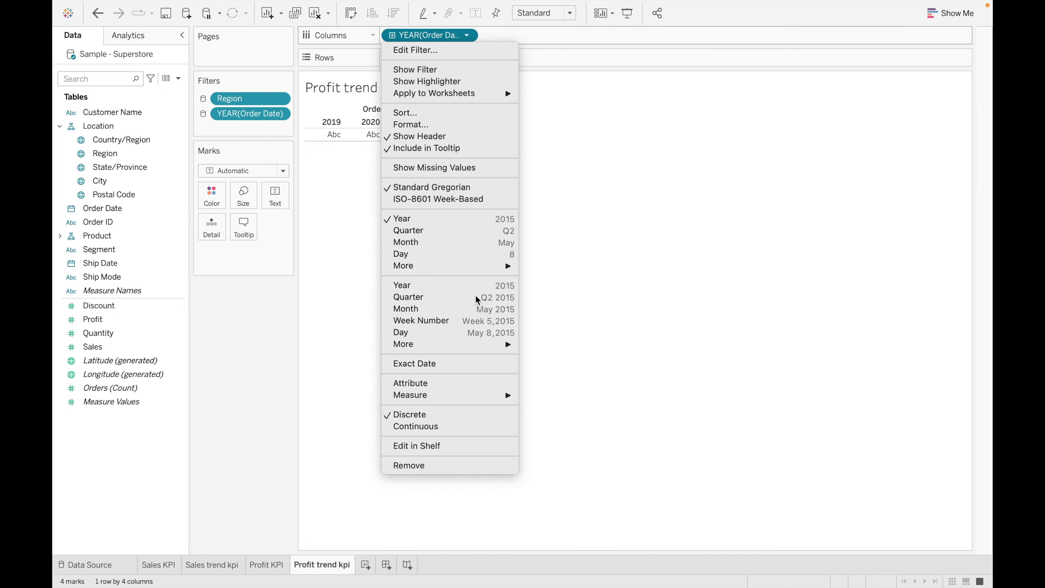
pyautogui.click(455, 309)
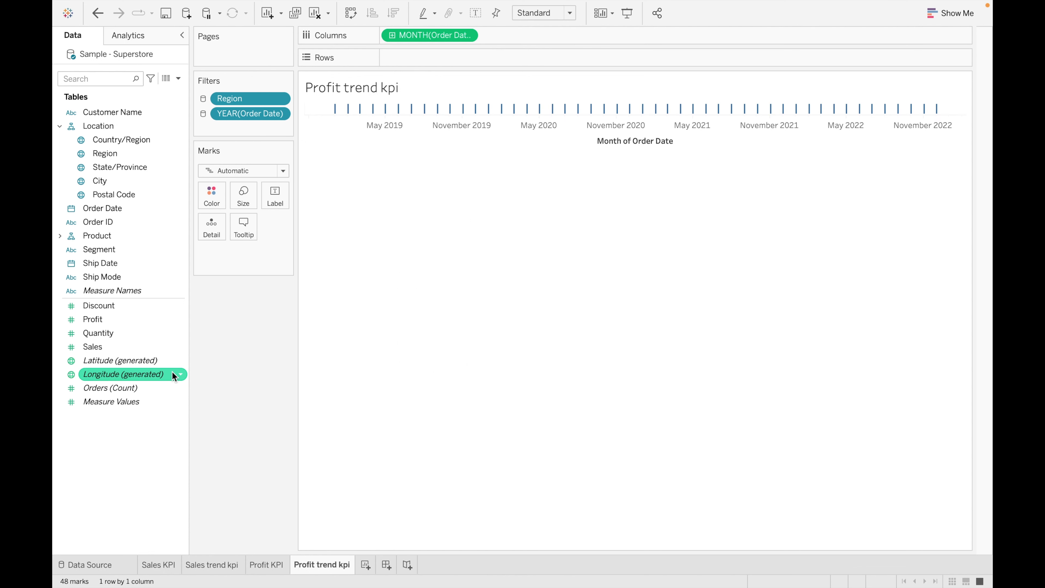
pyautogui.moveTo(132, 320)
pyautogui.mouseDown()
pyautogui.moveTo(416, 145)
pyautogui.moveTo(460, 57)
pyautogui.mouseUp()
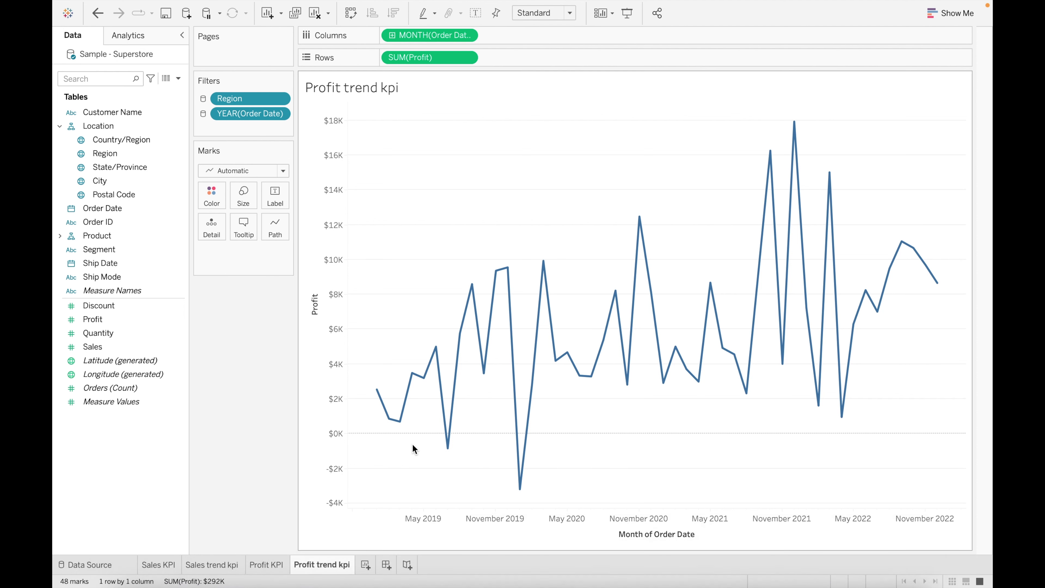
# - Add a new worksheet and name it "Orders"
pyautogui.click(366, 562)
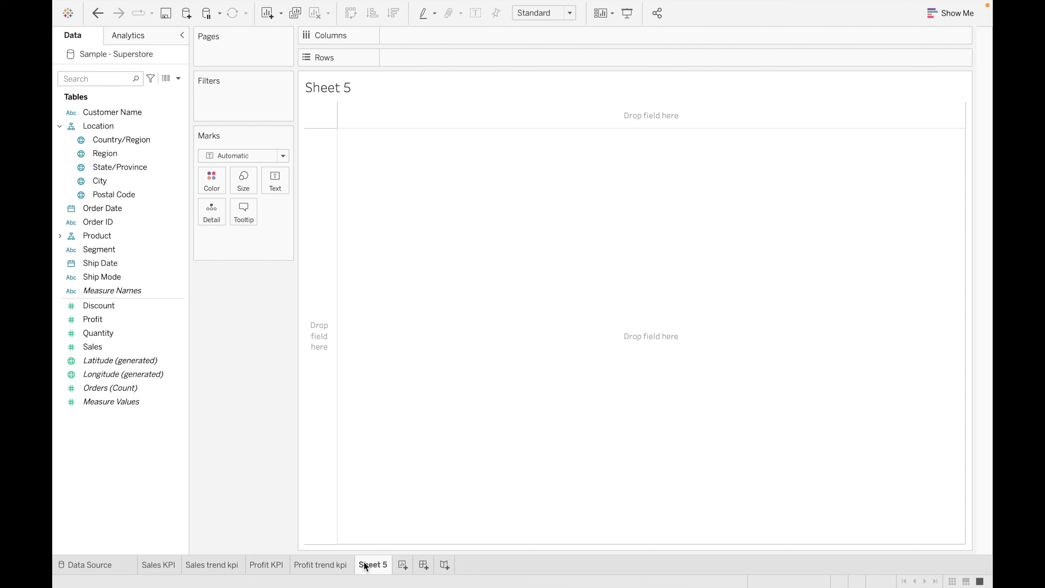
pyautogui.doubleClick(373, 564)
pyautogui.press('BackSpace')
pyautogui.write('Orders')
pyautogui.press('Return')
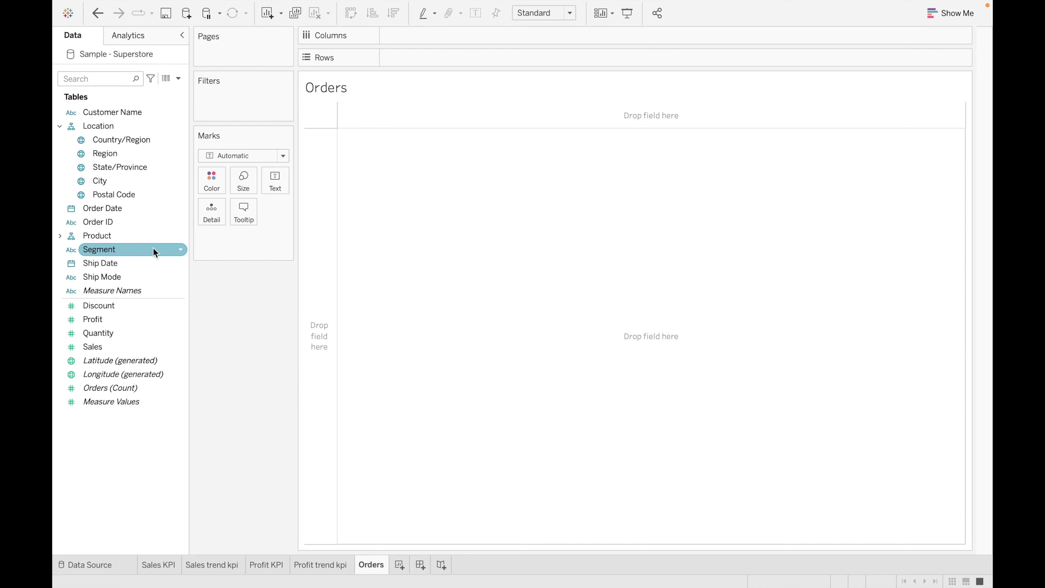
# - Show Order ID as a text mark on the Orders sheet, aggregated as Count
pyautogui.moveTo(136, 224); pyautogui.dragTo(277, 179)
pyautogui.click(276, 252)
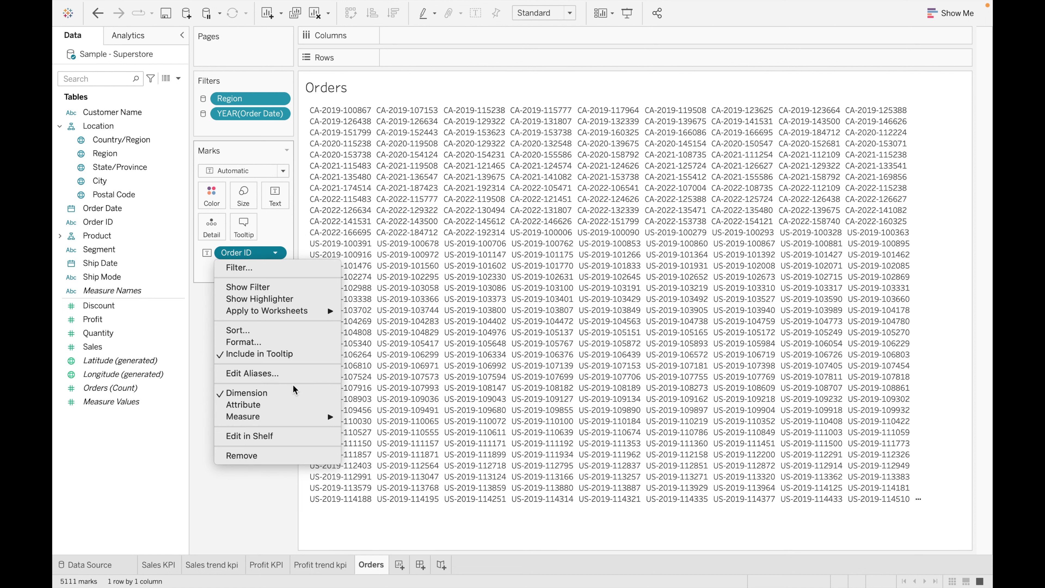
pyautogui.moveTo(327, 417)
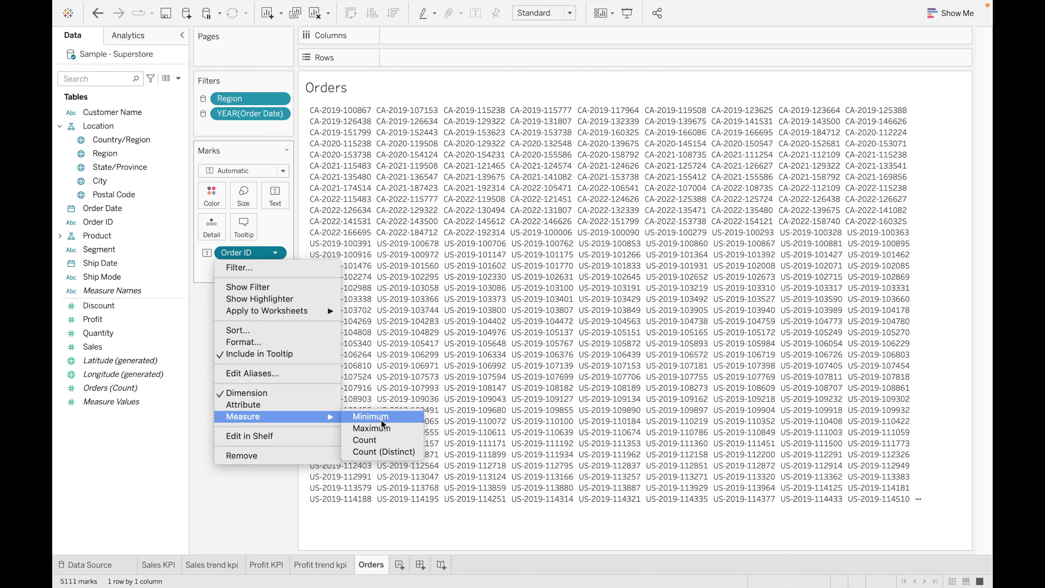
pyautogui.click(383, 440)
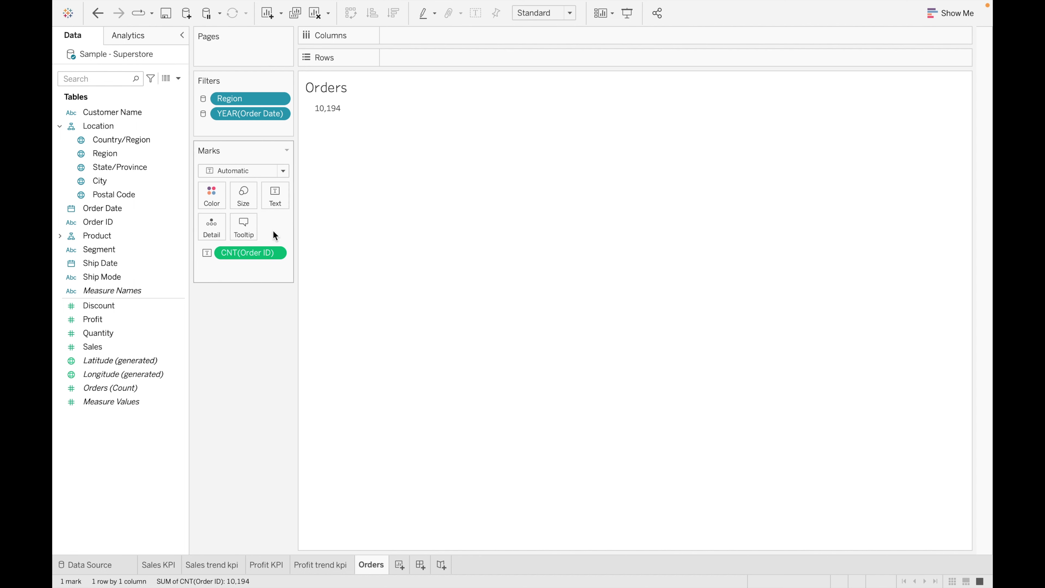
# - Left-align the orders label text and add the heading "Orders" with a blank line above the <CNT(Order ID)> field
pyautogui.click(283, 187)
pyautogui.click(391, 225)
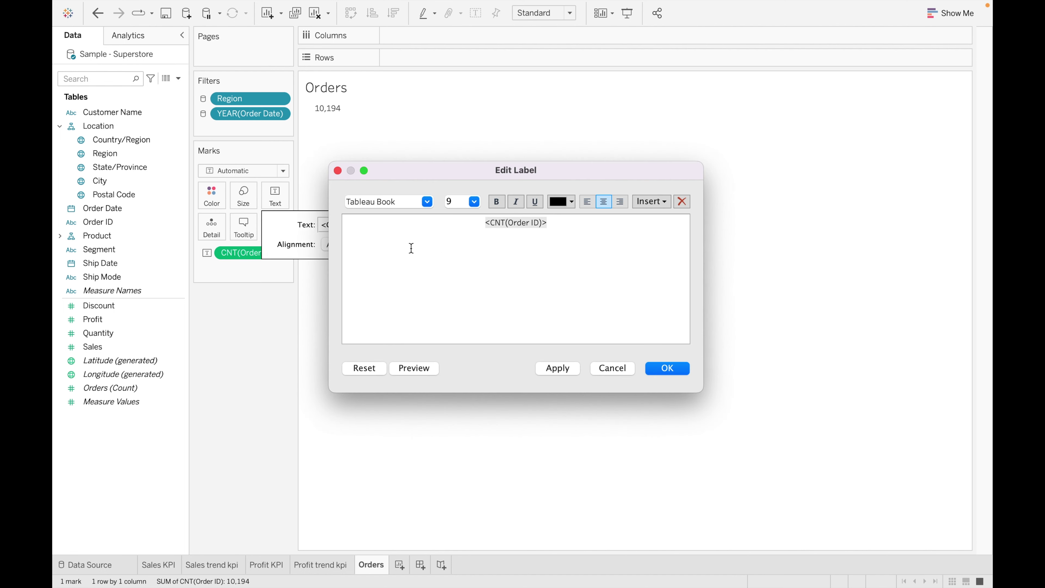
pyautogui.doubleClick(492, 223)
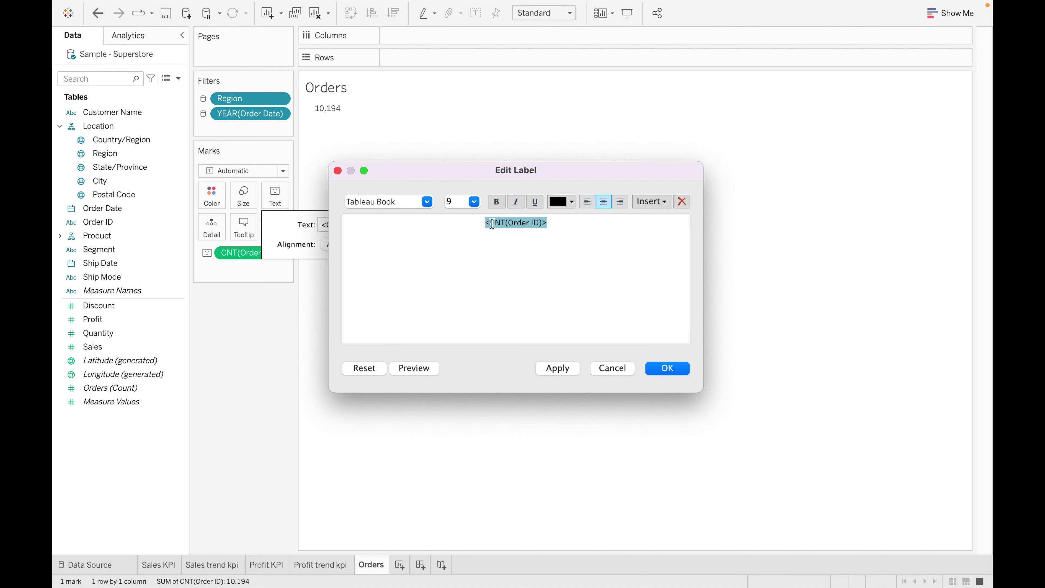
pyautogui.click(584, 205)
pyautogui.click(393, 242)
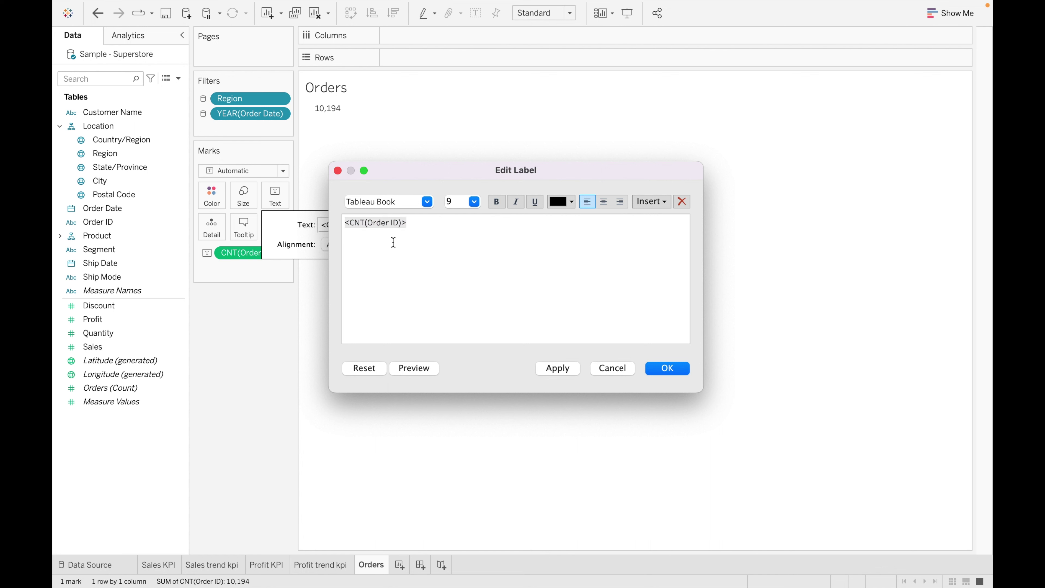
pyautogui.press('Return')
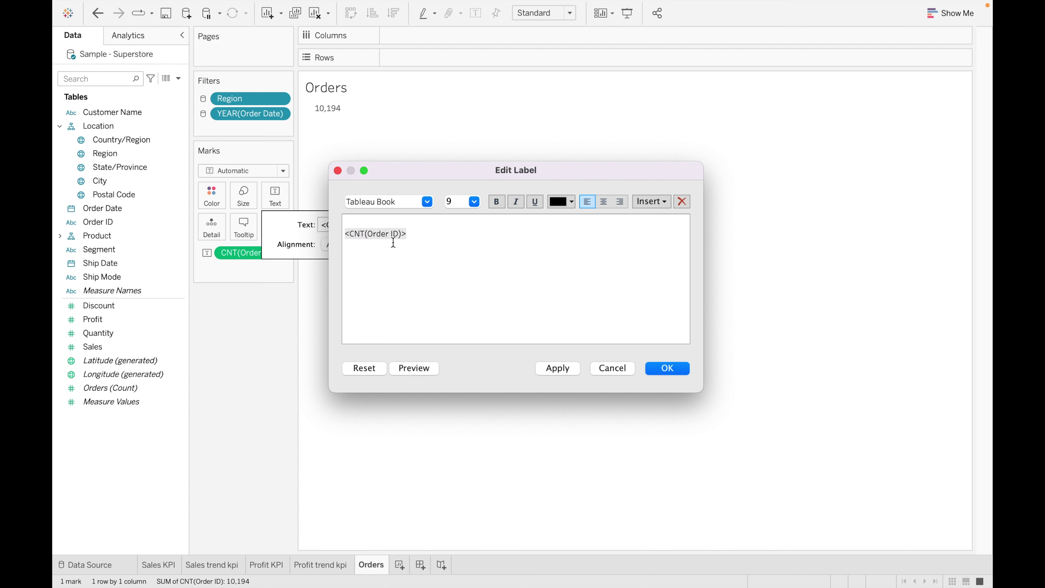
pyautogui.write('Orders')
pyautogui.press('Return')
# - Set the font of the entire orders label to Tableau Medium and its Orders heading to size 12
pyautogui.press('super+a')
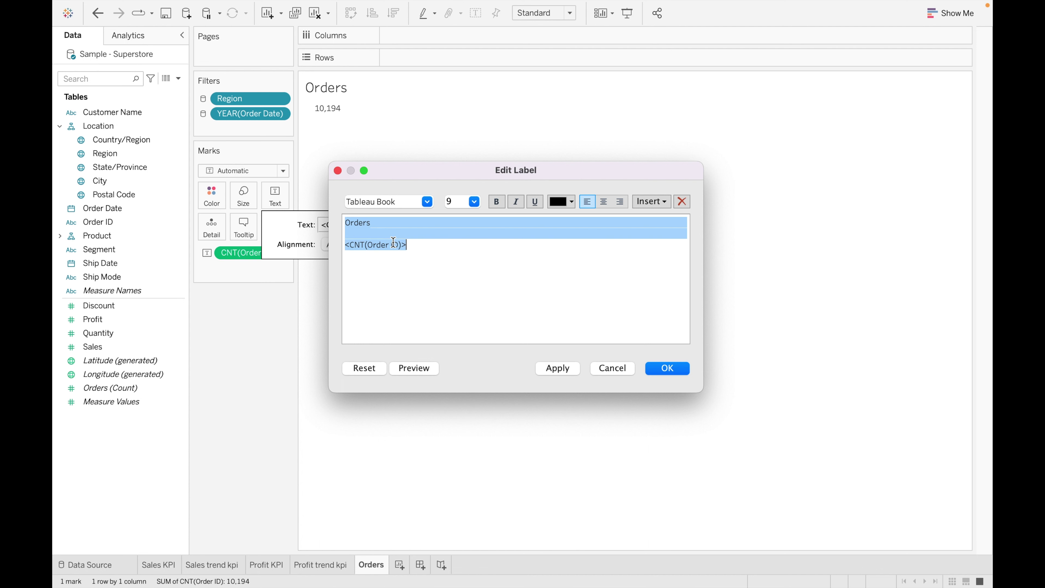
pyautogui.click(428, 203)
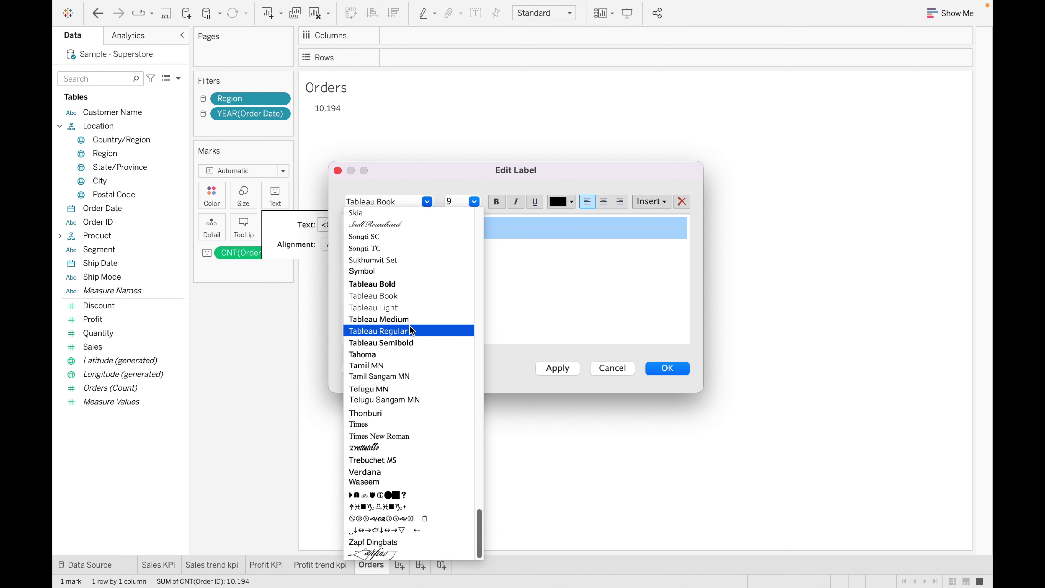
pyautogui.click(416, 319)
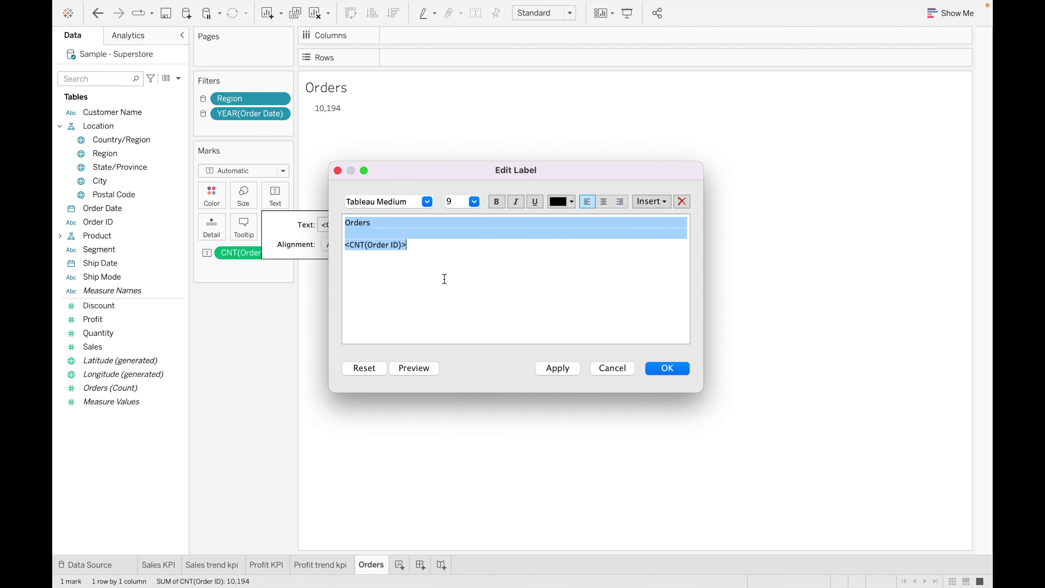
pyautogui.doubleClick(365, 223)
pyautogui.click(474, 202)
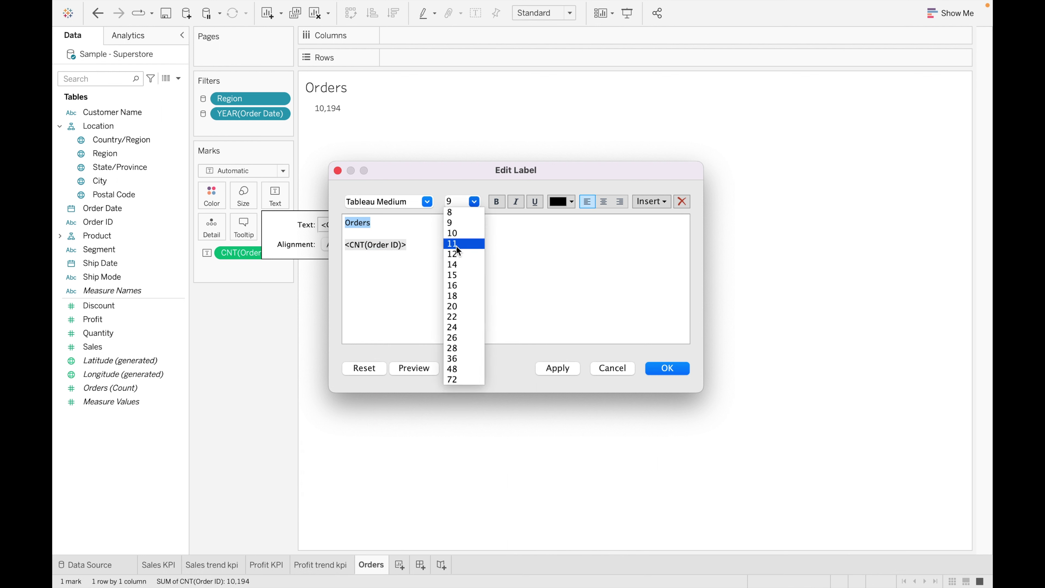
pyautogui.click(456, 254)
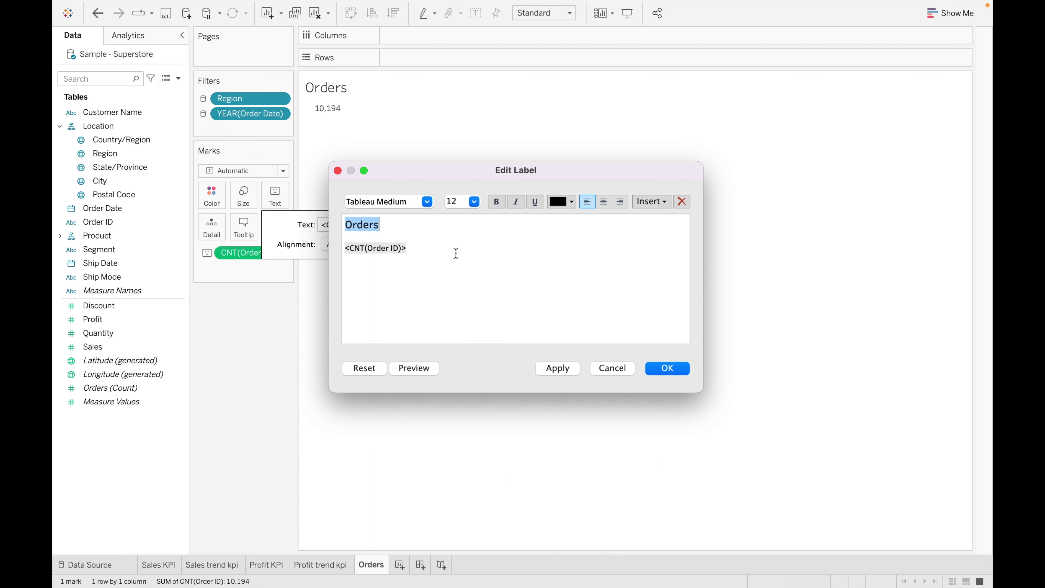
# - Set the label's <CNT(Order ID)> value to size 16 and accept the label changes
pyautogui.click(415, 248)
pyautogui.doubleClick(418, 251)
pyautogui.hotkey('shift', 'Left')
pyautogui.hotkey('shift', 'Left')
pyautogui.hotkey('shift', 'Left')
pyautogui.hotkey('shift', 'Left')
pyautogui.hotkey('shift', 'Left')
pyautogui.hotkey('shift', 'Left')
pyautogui.hotkey('shift', 'Left')
pyautogui.hotkey('shift', 'Left')
pyautogui.hotkey('shift', 'Left')
pyautogui.hotkey('shift', 'Left')
pyautogui.hotkey('shift', 'Left')
pyautogui.hotkey('shift', 'Left')
pyautogui.hotkey('shift', 'Left')
pyautogui.hotkey('shift', 'Left')
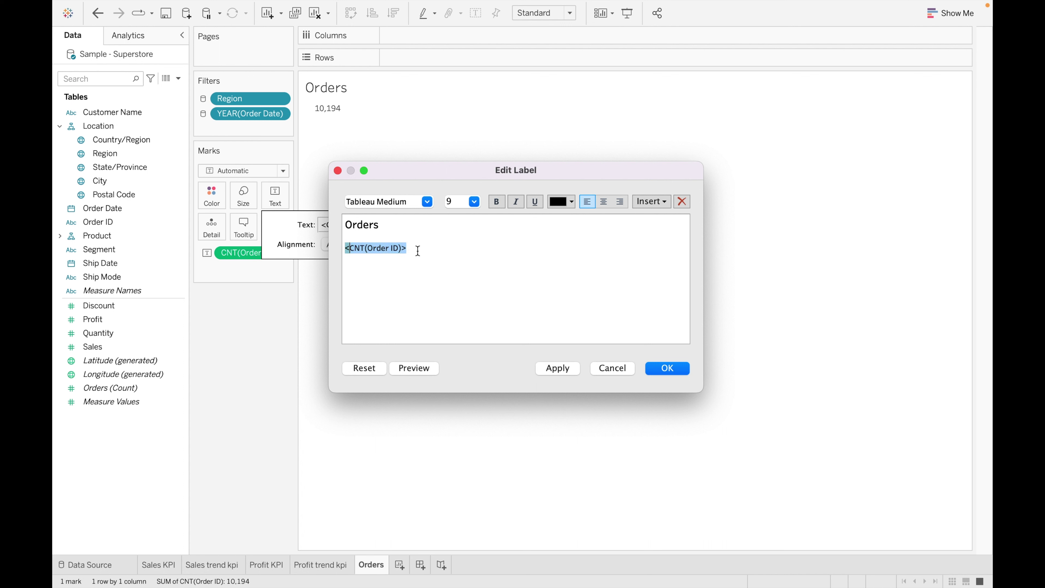
pyautogui.click(475, 202)
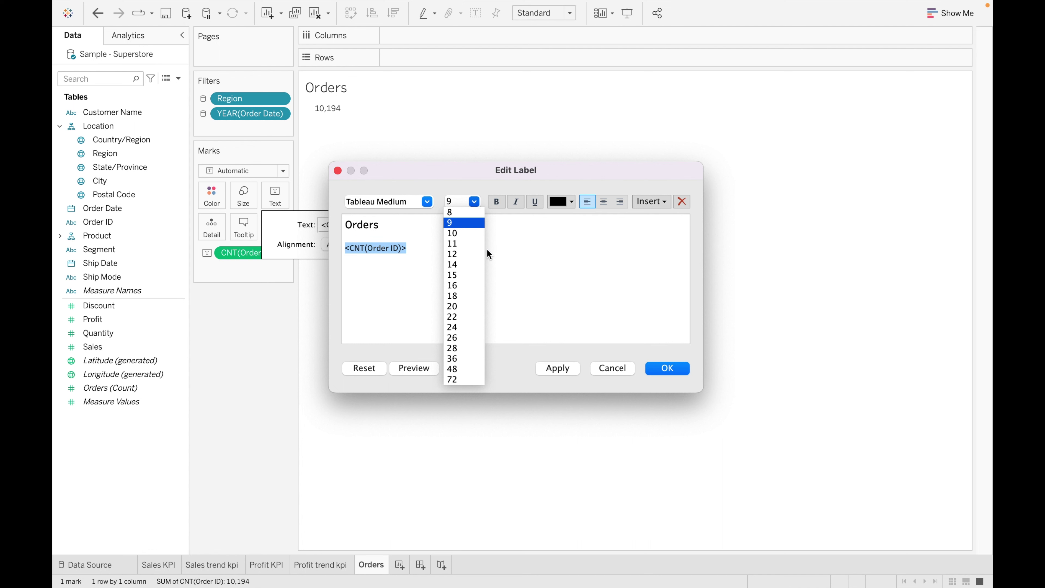
pyautogui.click(467, 284)
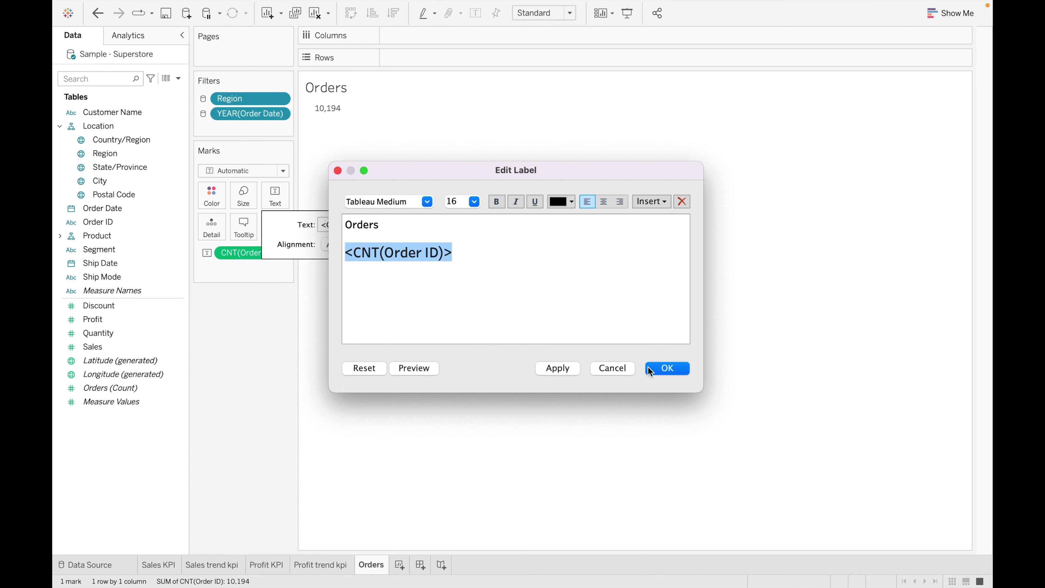
pyautogui.click(662, 367)
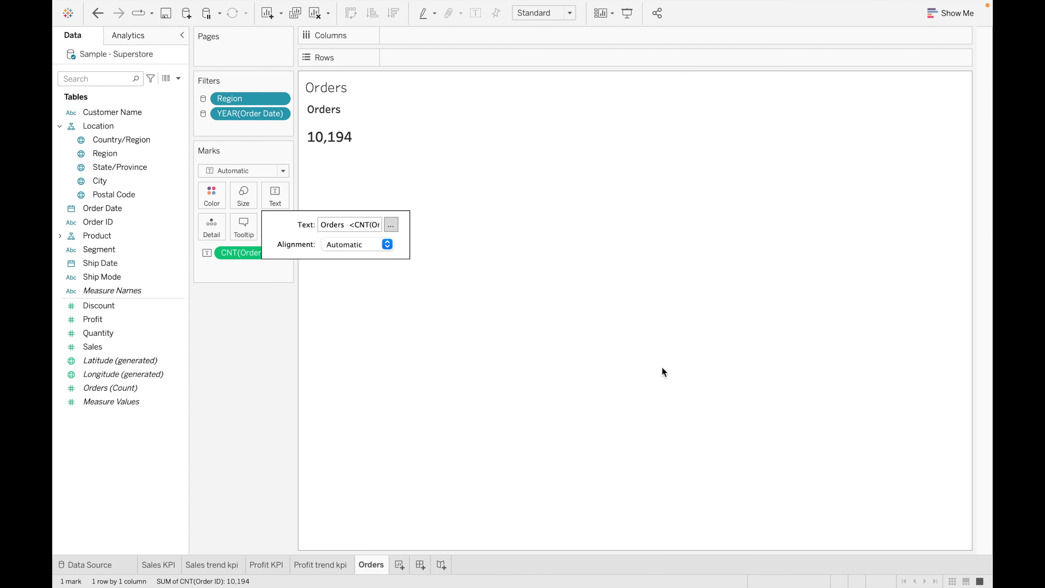
pyautogui.click(264, 406)
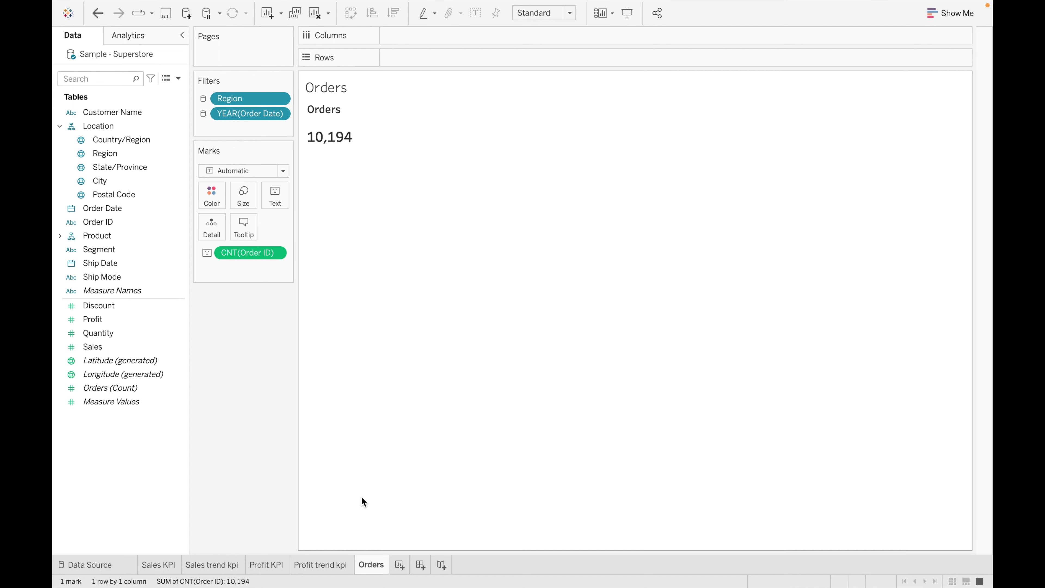
# - Add another new worksheet and name it "Order KPI trend"
pyautogui.click(399, 563)
pyautogui.doubleClick(399, 563)
pyautogui.press('BackSpace')
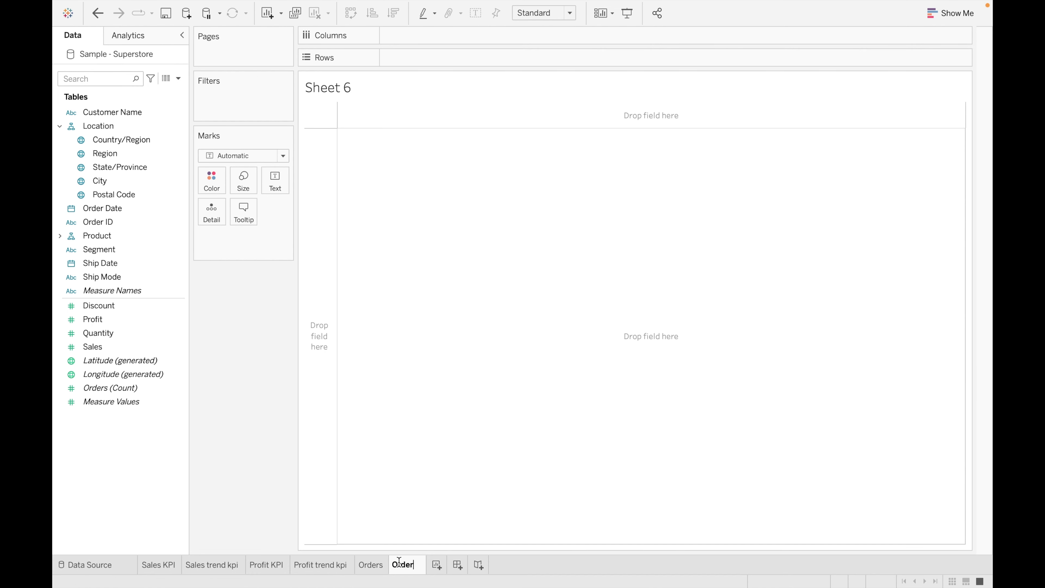
pyautogui.write('Order KPI ')
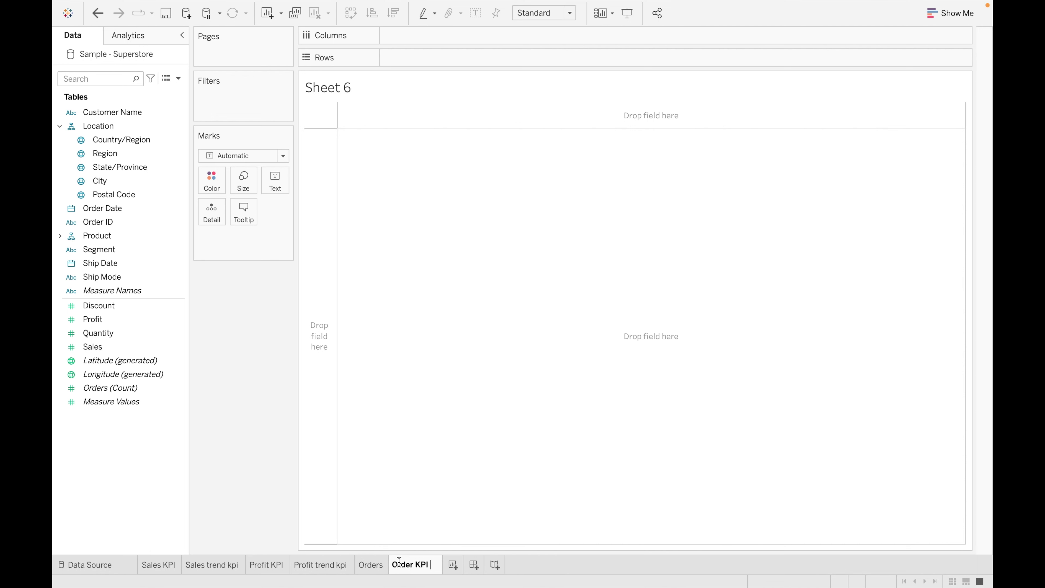
pyautogui.write('trend')
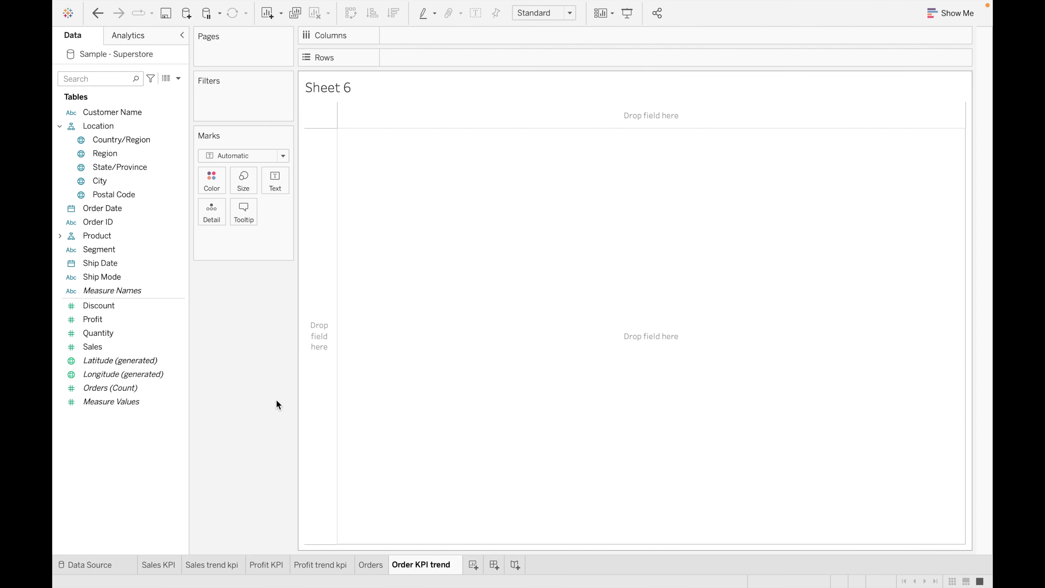
pyautogui.press('Return')
# - Place Order Date in Columns as a continuous month on the Order KPI trend sheet
pyautogui.moveTo(129, 208); pyautogui.dragTo(448, 52)
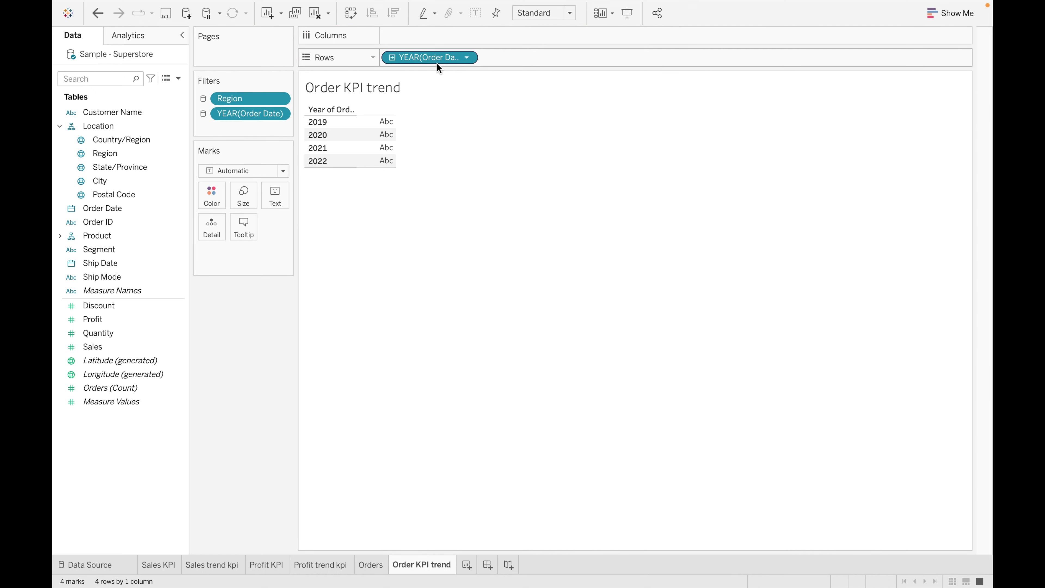
pyautogui.click(467, 60)
pyautogui.moveTo(443, 412)
pyautogui.click(434, 331)
pyautogui.moveTo(446, 59); pyautogui.dragTo(455, 42)
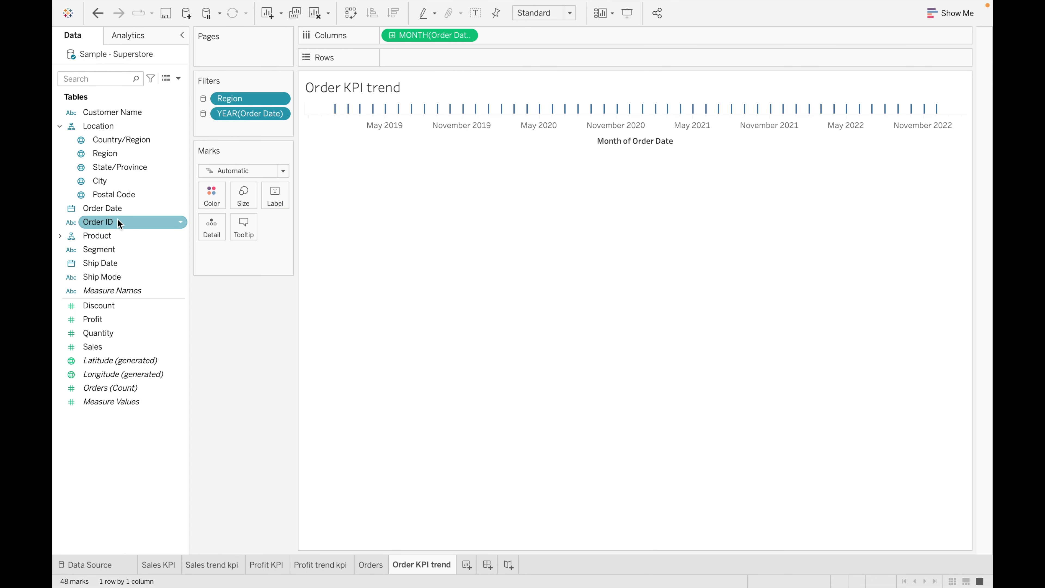
# - Aggregate Order ID as Count and place it in Rows to plot the monthly order trend
pyautogui.moveTo(124, 222); pyautogui.dragTo(271, 201)
pyautogui.click(276, 253)
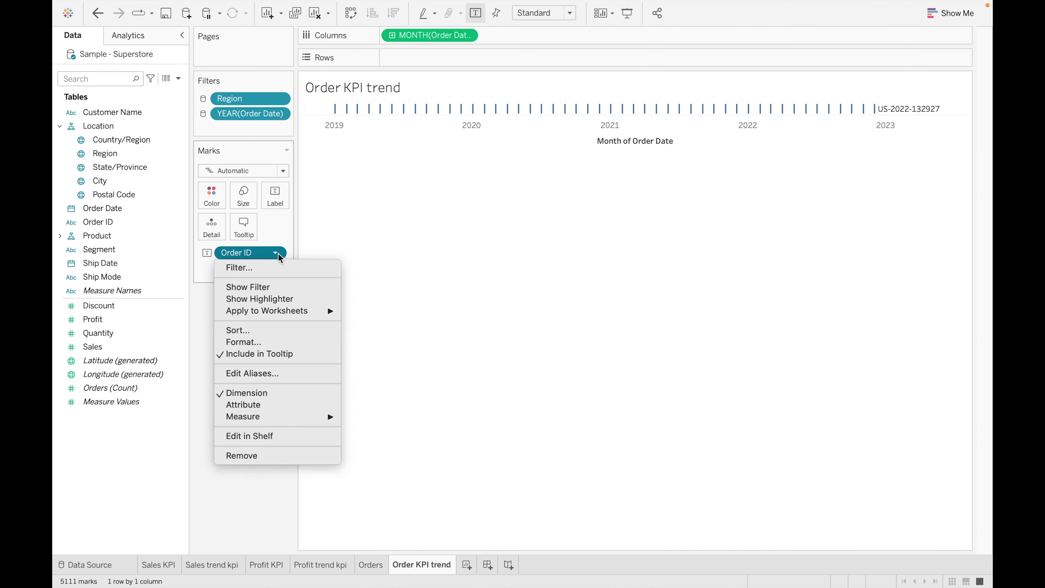
pyautogui.moveTo(323, 417)
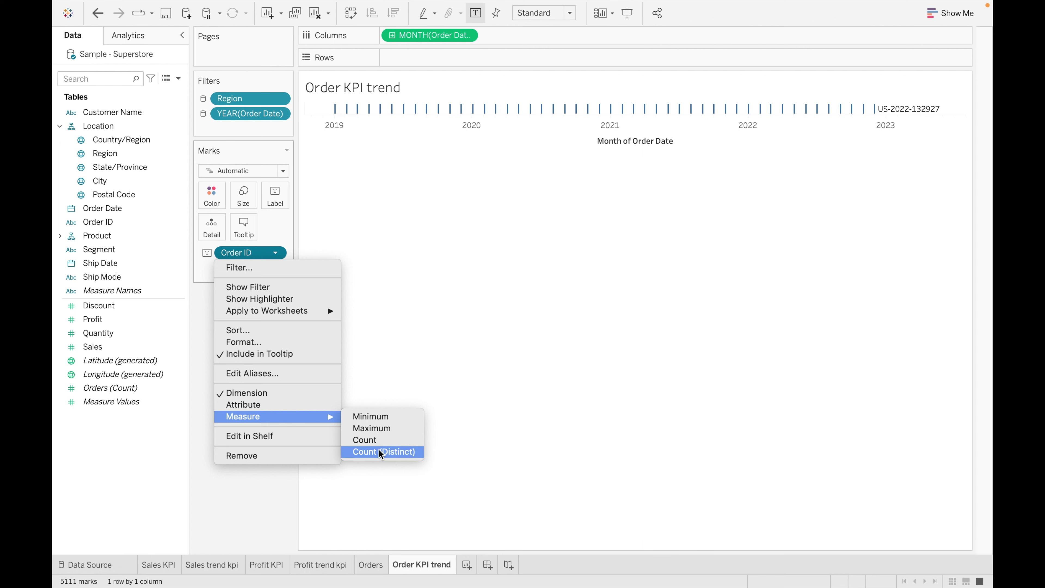
pyautogui.click(383, 440)
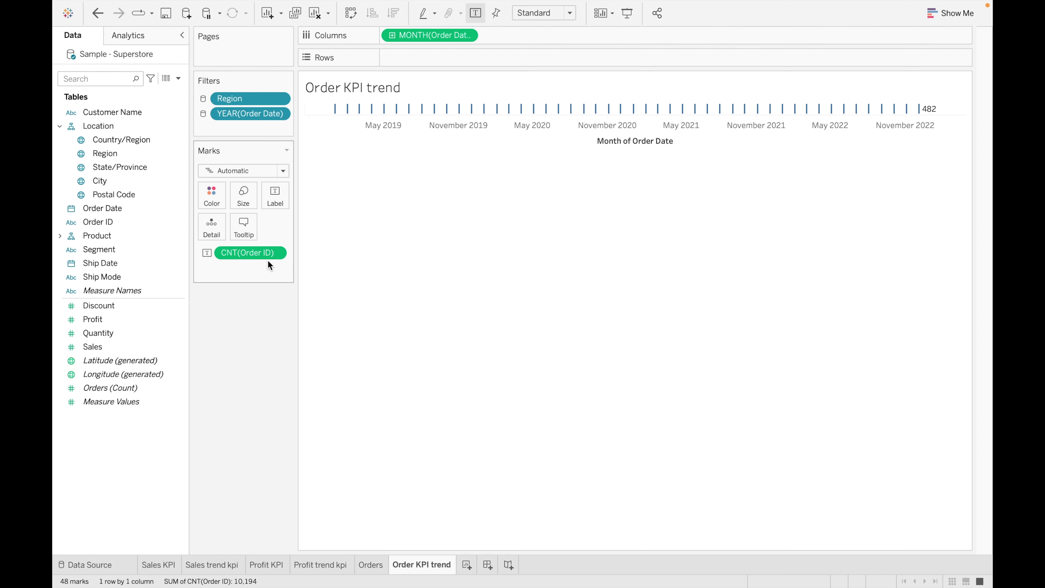
pyautogui.moveTo(241, 250); pyautogui.dragTo(448, 51)
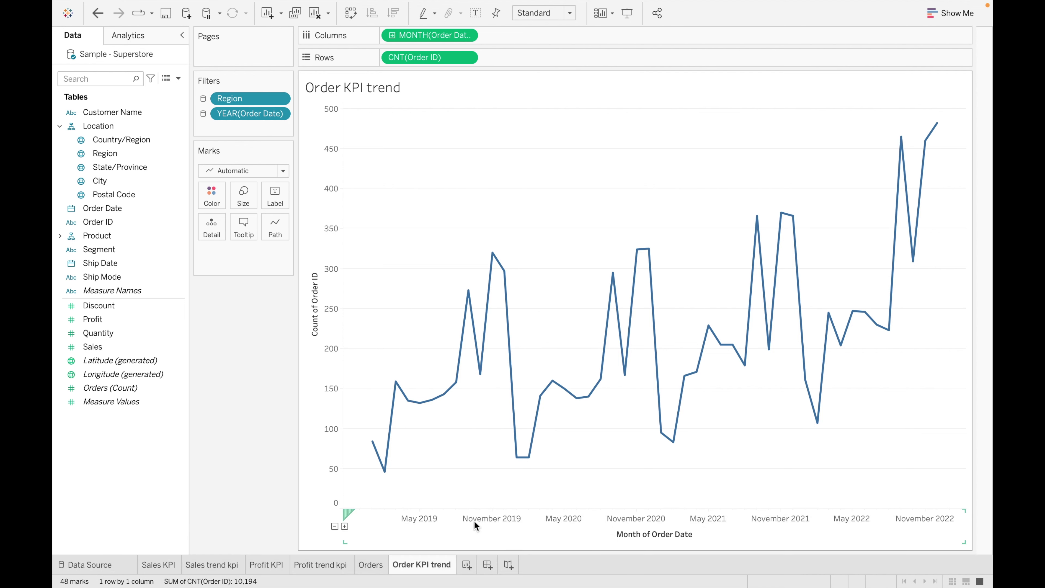
# - Add a new worksheet and show Customer Name on it as text, aggregated as Count (Distinct)
pyautogui.click(466, 566)
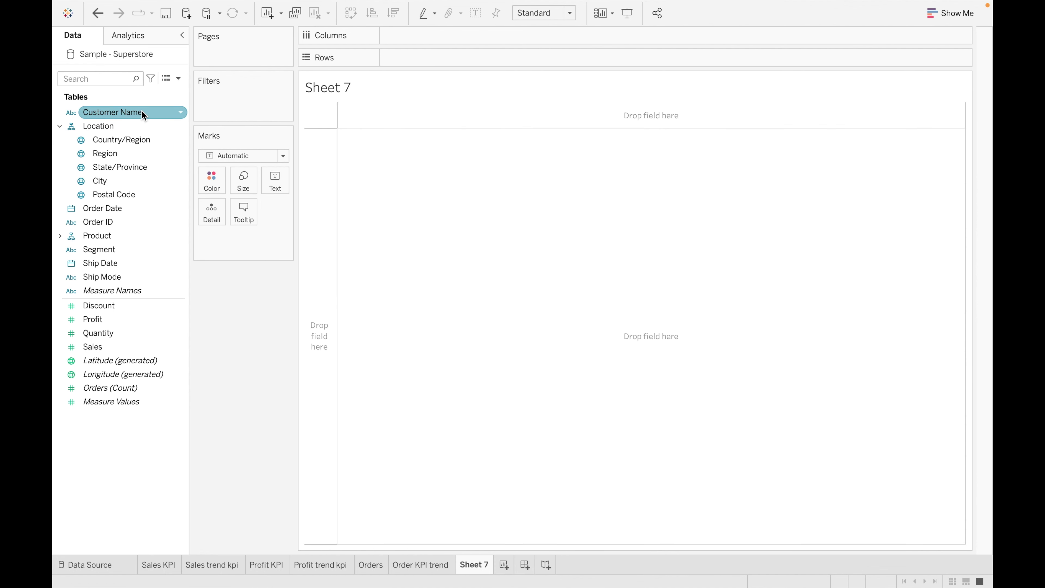
pyautogui.moveTo(142, 111); pyautogui.dragTo(278, 180)
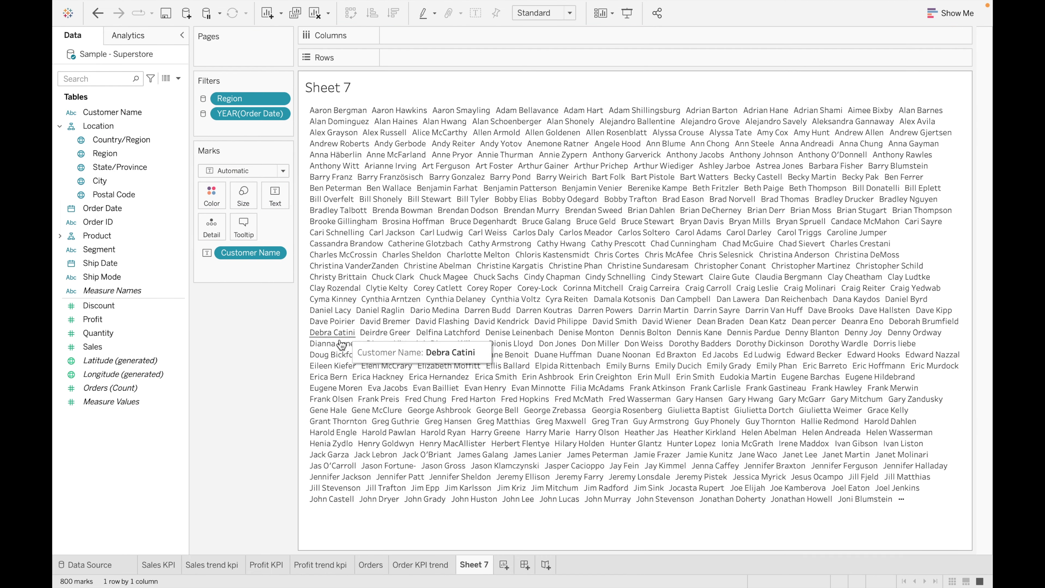
pyautogui.click(276, 252)
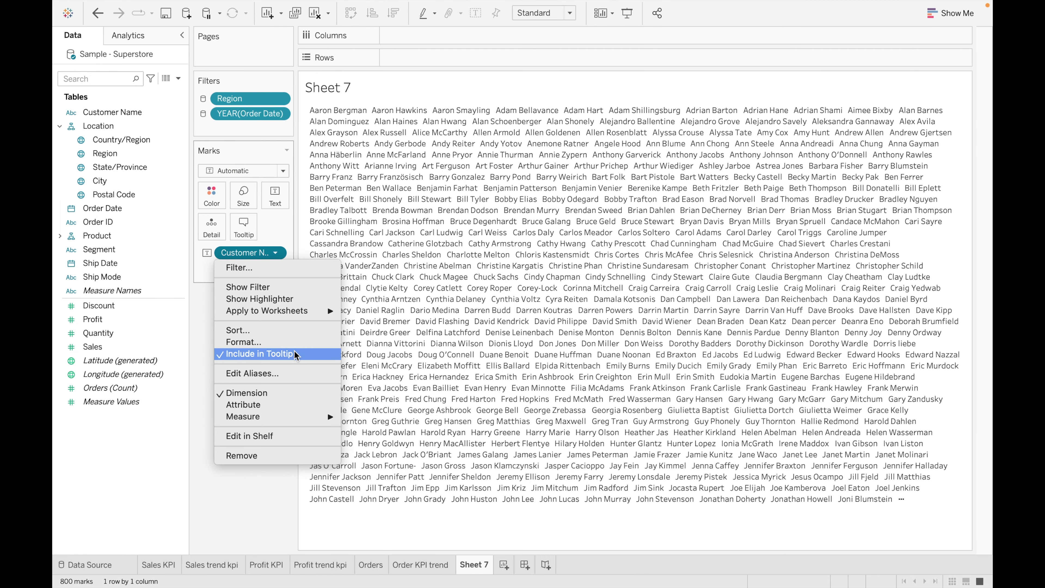
pyautogui.moveTo(323, 418)
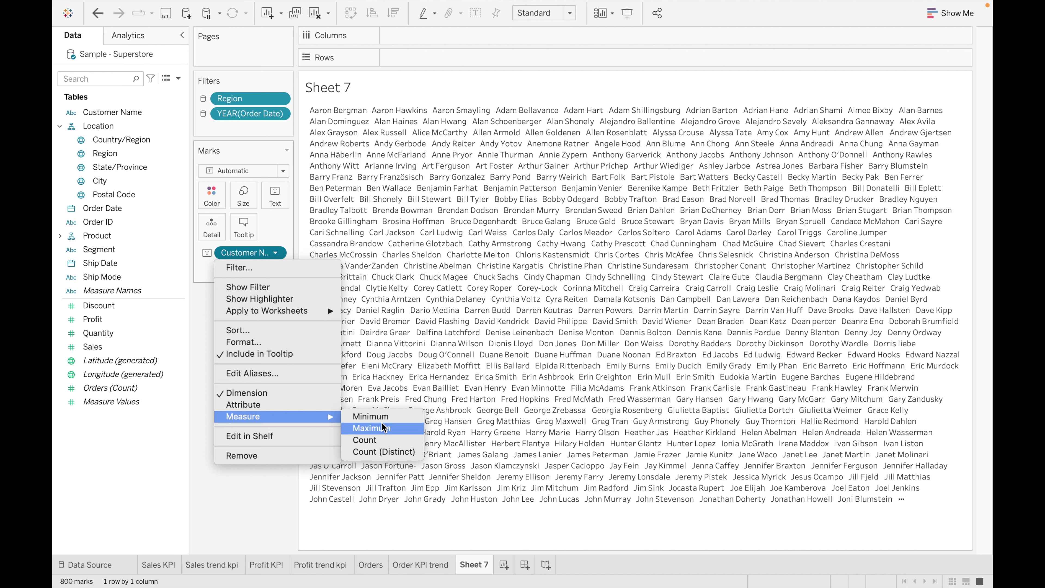
pyautogui.click(387, 452)
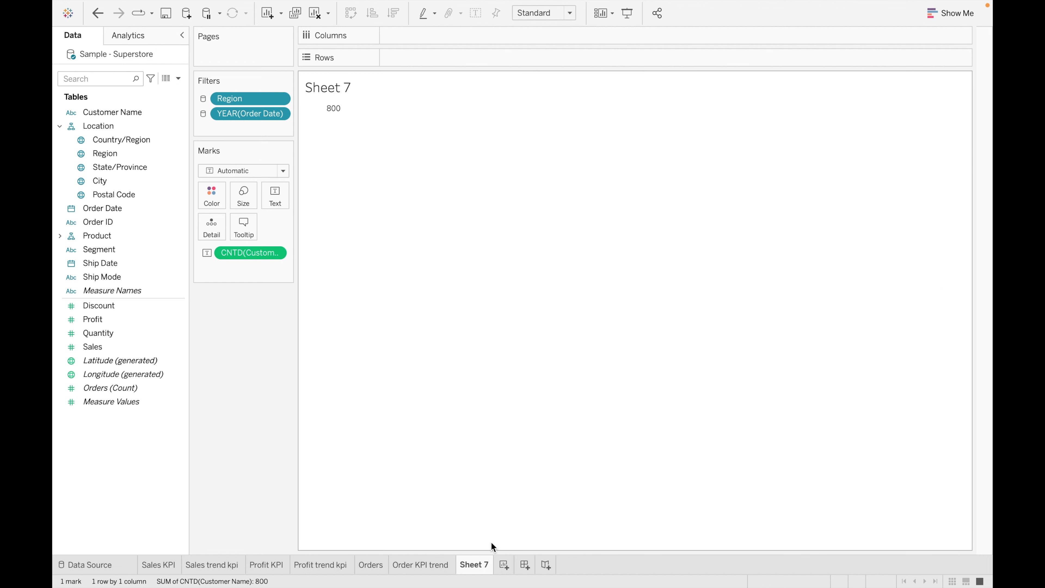
# - Rename the new customer count worksheet as "Customer KPI"
pyautogui.doubleClick(479, 568)
pyautogui.press('BackSpace')
pyautogui.write('Customer KPI')
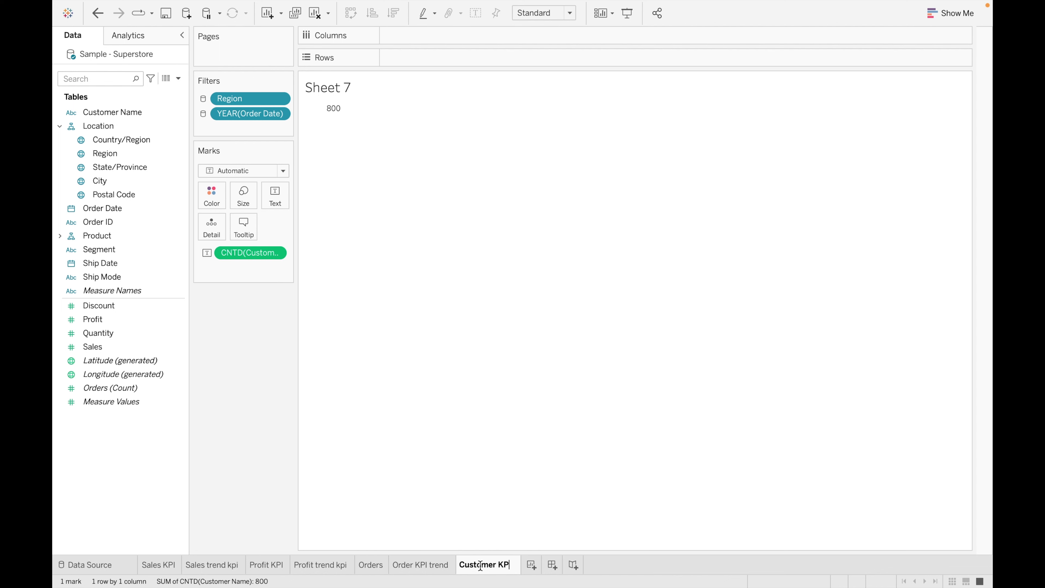
pyautogui.press('Return')
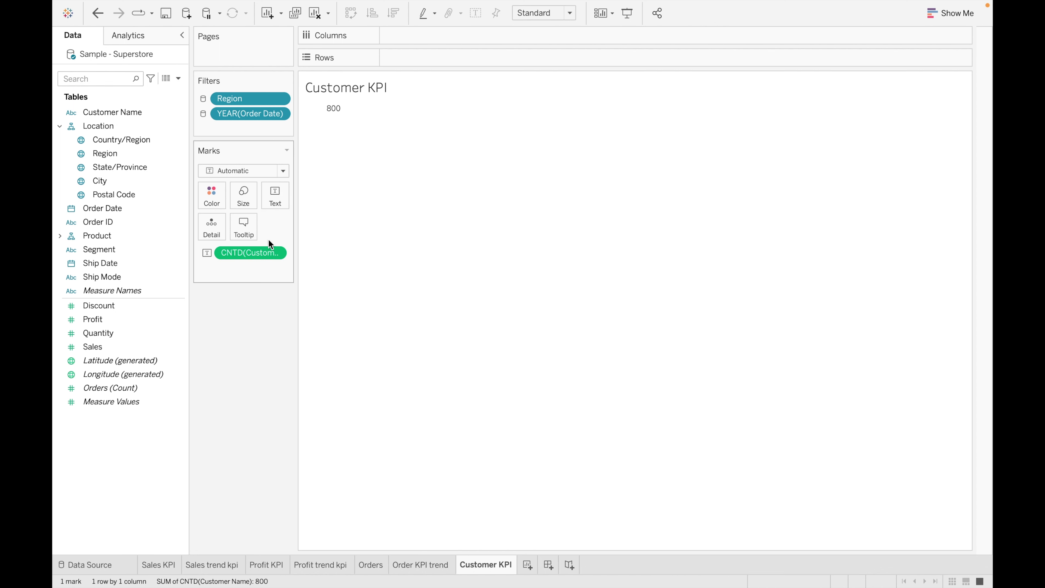
# - Edit the Customer KPI text label, inserting a blank line above <CNTD(Customer Name)> and left-aligning the value
pyautogui.click(275, 194)
pyautogui.click(391, 226)
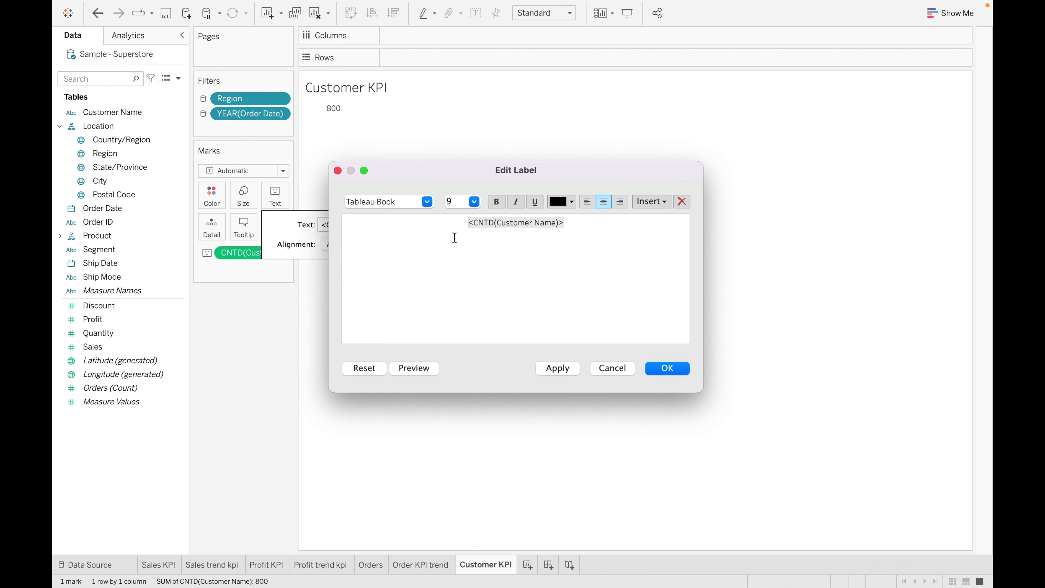
pyautogui.press('Return')
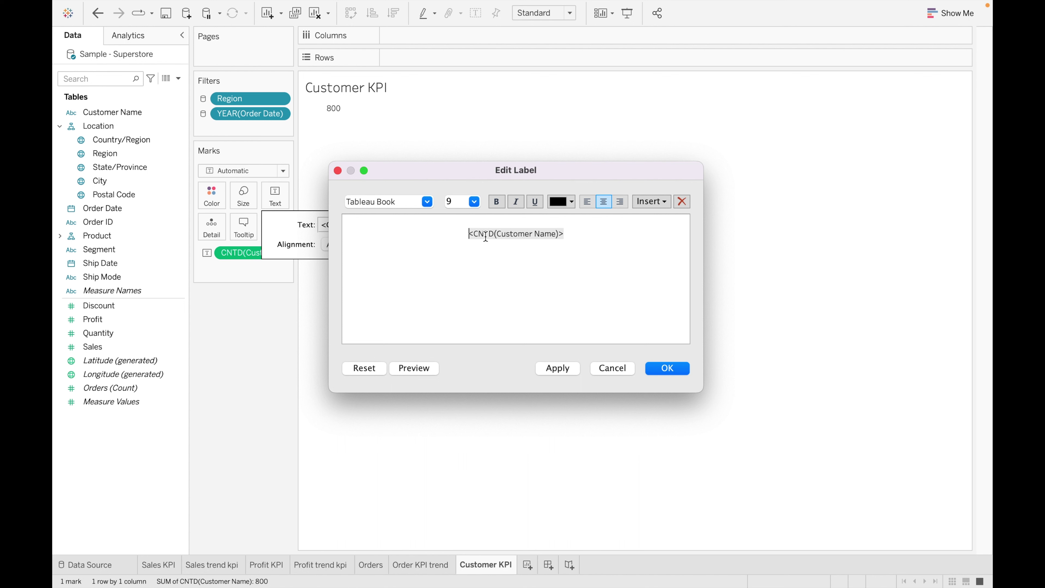
pyautogui.click(587, 202)
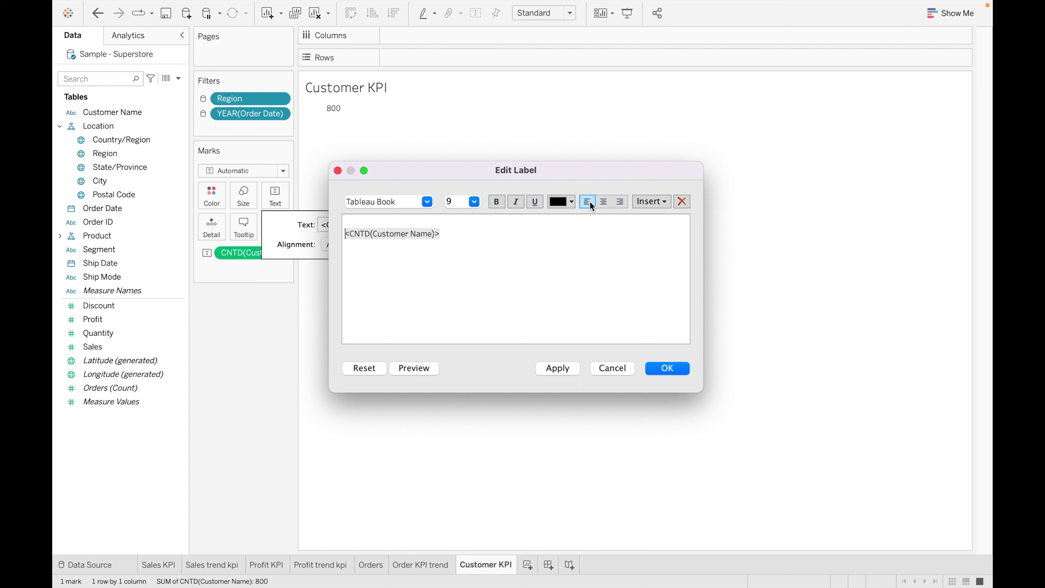
# - Add the left-aligned heading "Total Customers" above the label's value, with an empty line between them
pyautogui.click(360, 222)
pyautogui.click(586, 202)
pyautogui.write('Total Customer')
pyautogui.press('Return')
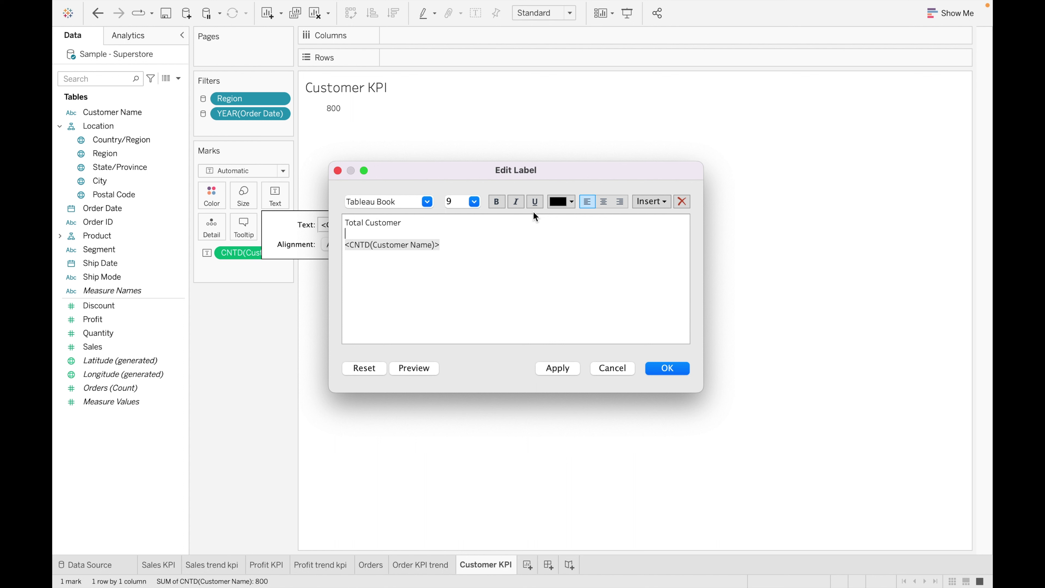
pyautogui.click(441, 221)
pyautogui.write('s')
# - Set the "Total Customers" heading in the label to font size 12
pyautogui.doubleClick(385, 222)
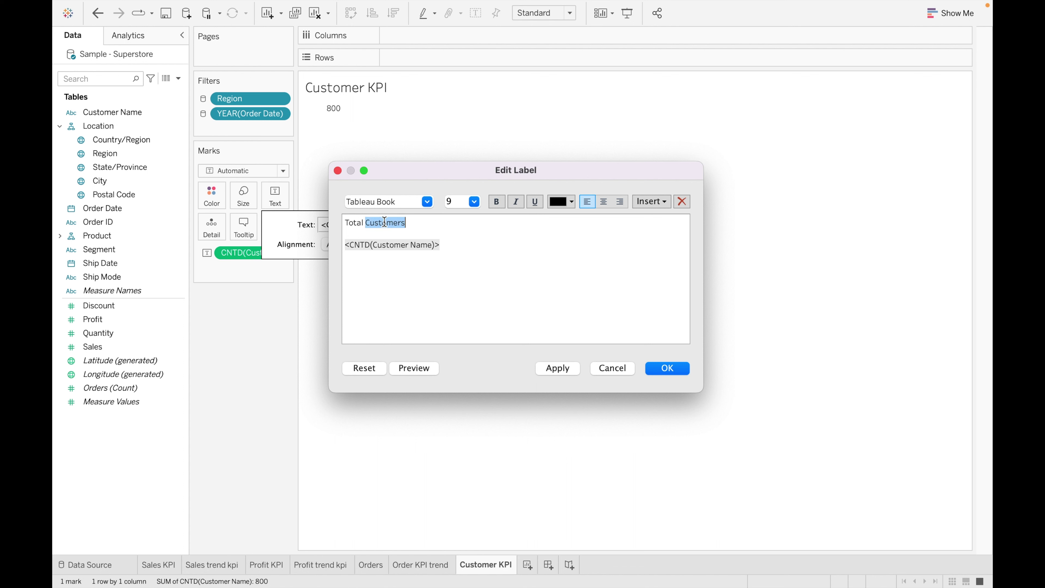
pyautogui.click(349, 223)
pyautogui.moveTo(349, 223); pyautogui.dragTo(405, 223)
pyautogui.click(474, 201)
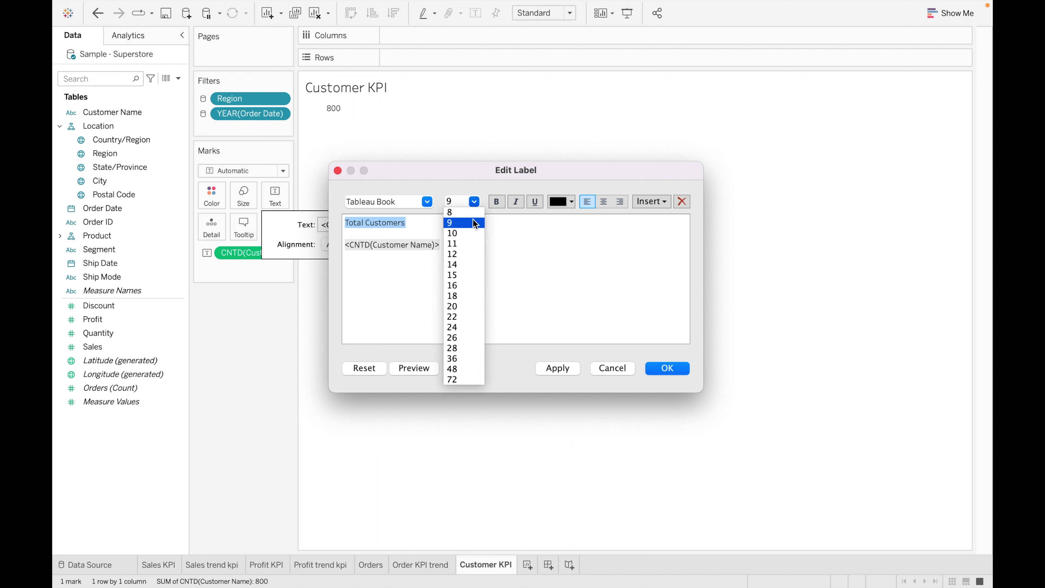
pyautogui.click(462, 255)
# - Set the label's <CNTD(Customer Name)> value to size 16 and accept the label changes
pyautogui.click(450, 250)
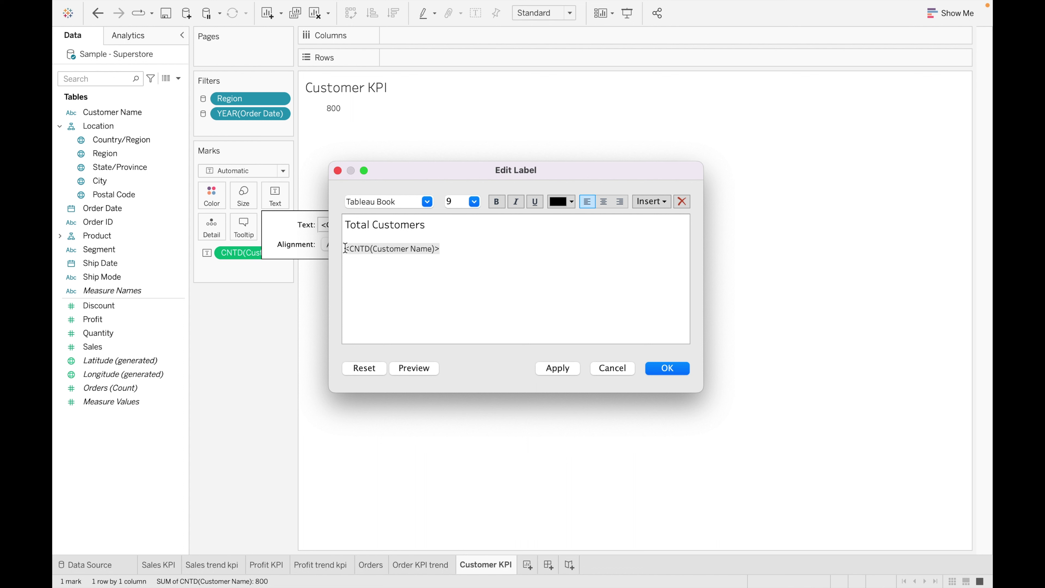
pyautogui.tripleClick(366, 248)
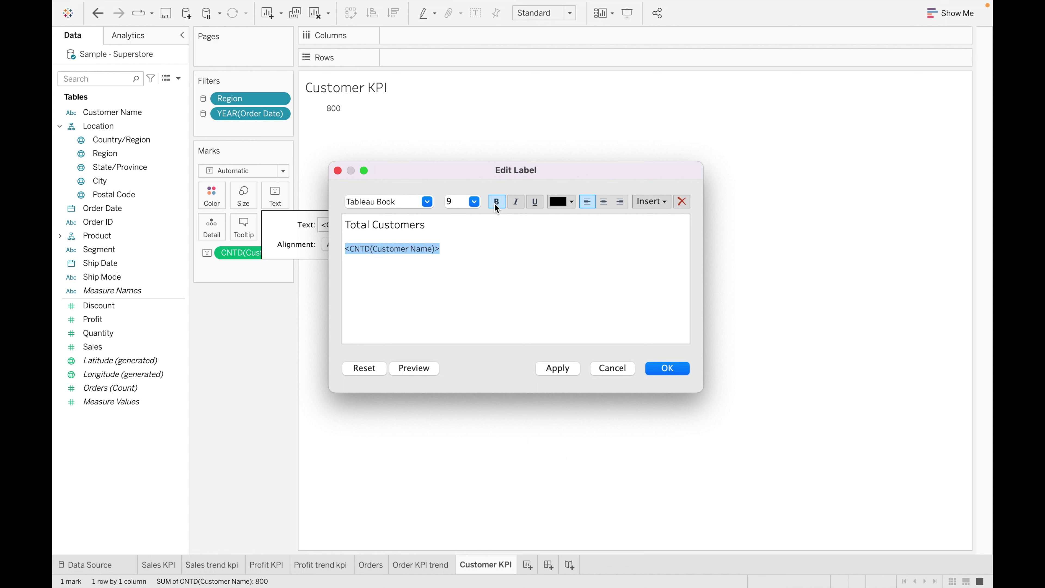
pyautogui.click(474, 202)
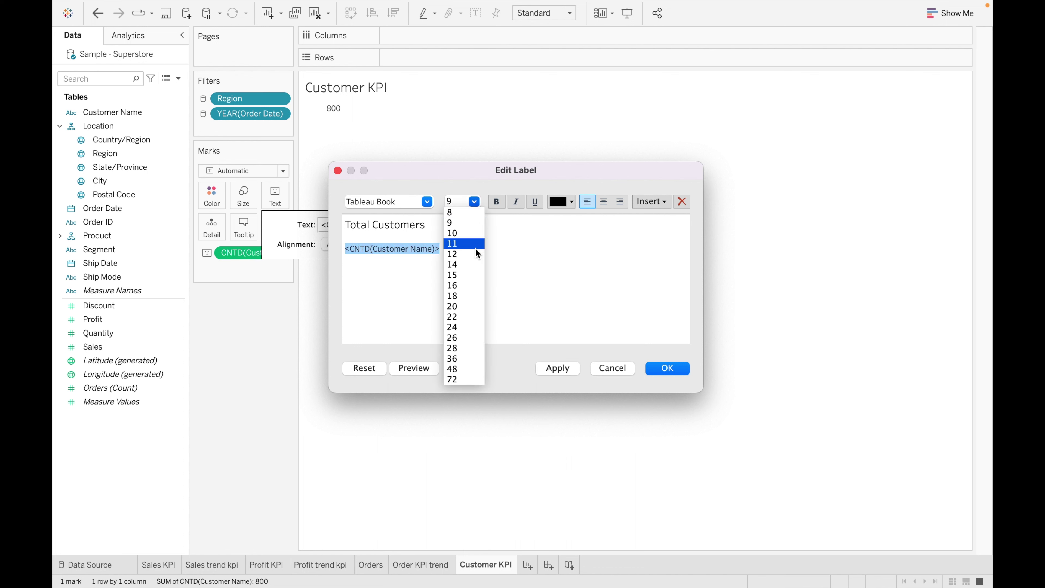
pyautogui.click(470, 284)
pyautogui.click(670, 370)
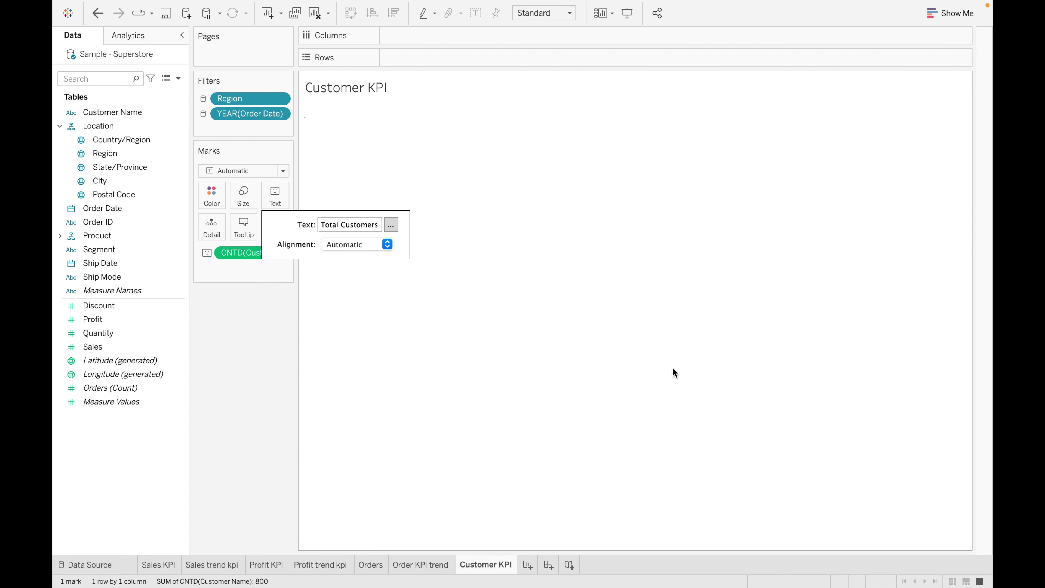
pyautogui.click(386, 325)
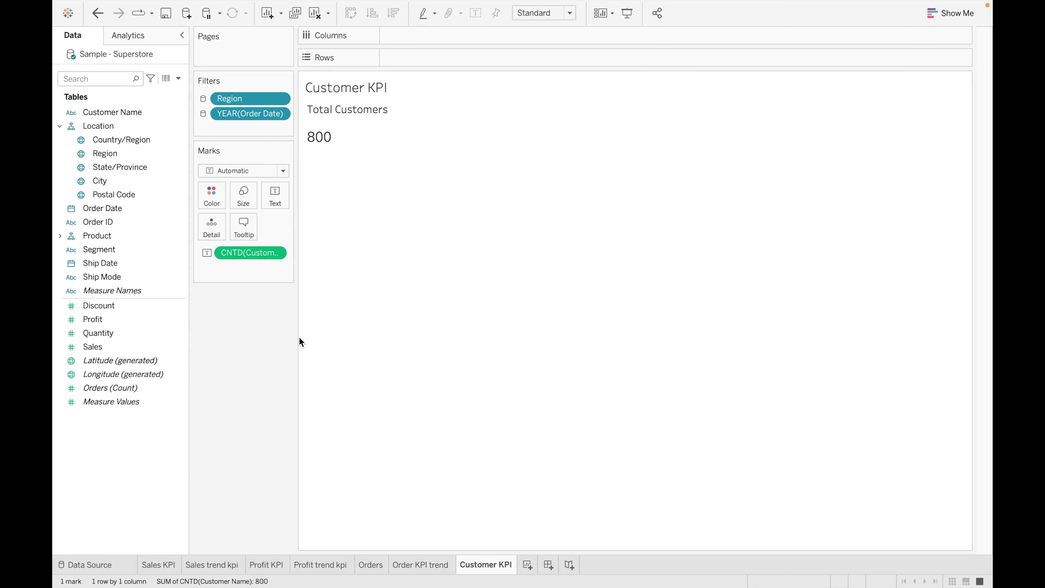
# - Add another new worksheet and name it "Customer KPI trend"
pyautogui.moveTo(555, 580)
pyautogui.click(530, 565)
pyautogui.doubleClick(531, 564)
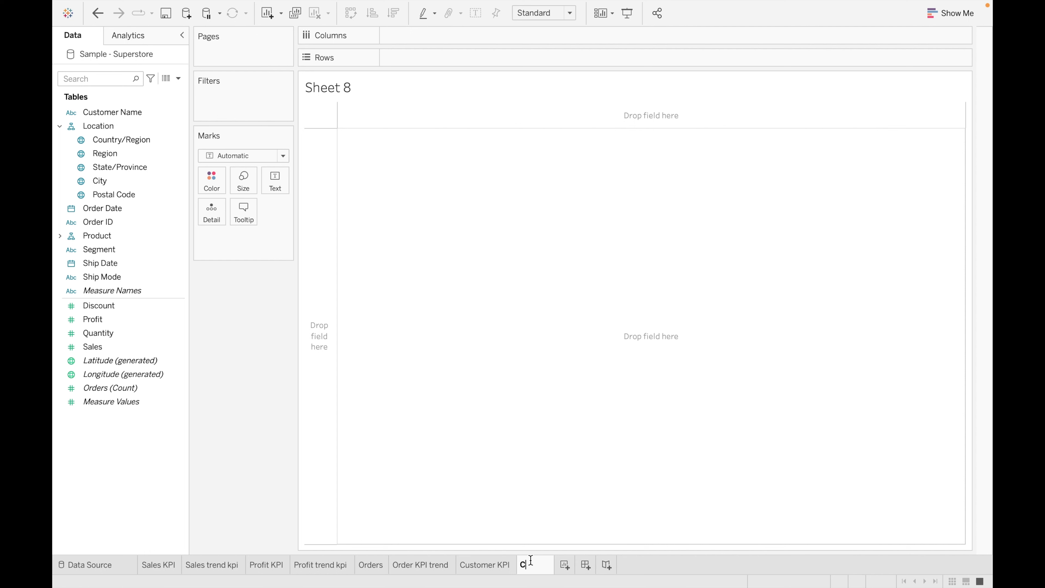
pyautogui.write('omer ')
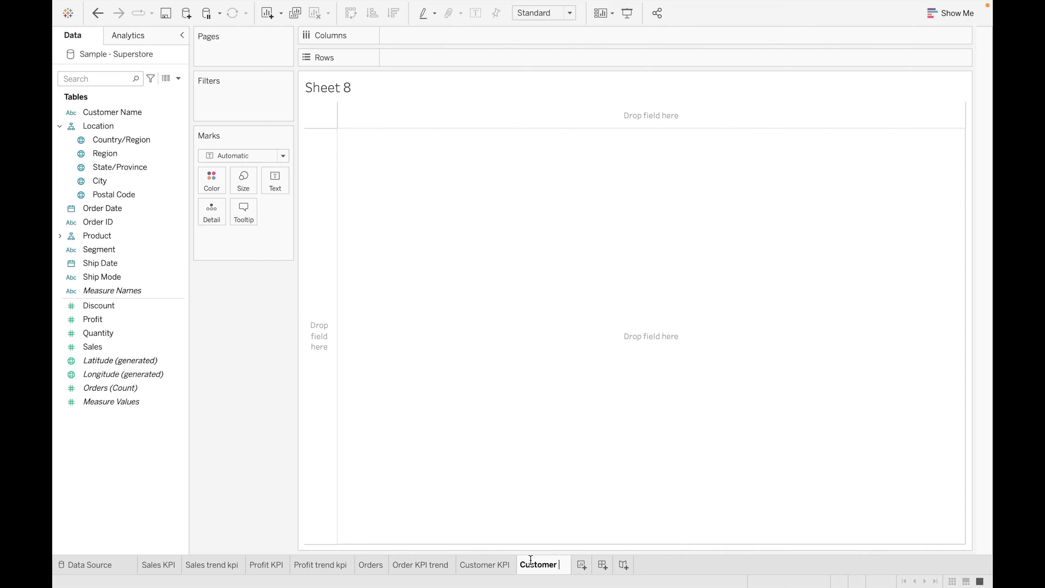
pyautogui.write('KPI trend')
pyautogui.press('Return')
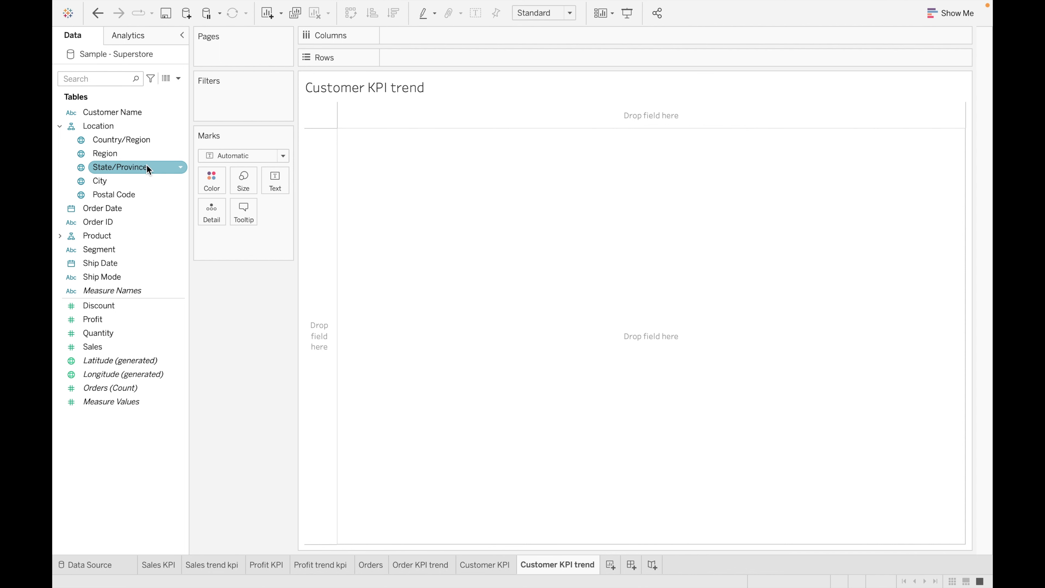
# - Place Order Date in Columns as a continuous month on the Customer KPI trend sheet
pyautogui.moveTo(130, 217); pyautogui.dragTo(452, 42)
pyautogui.click(467, 35)
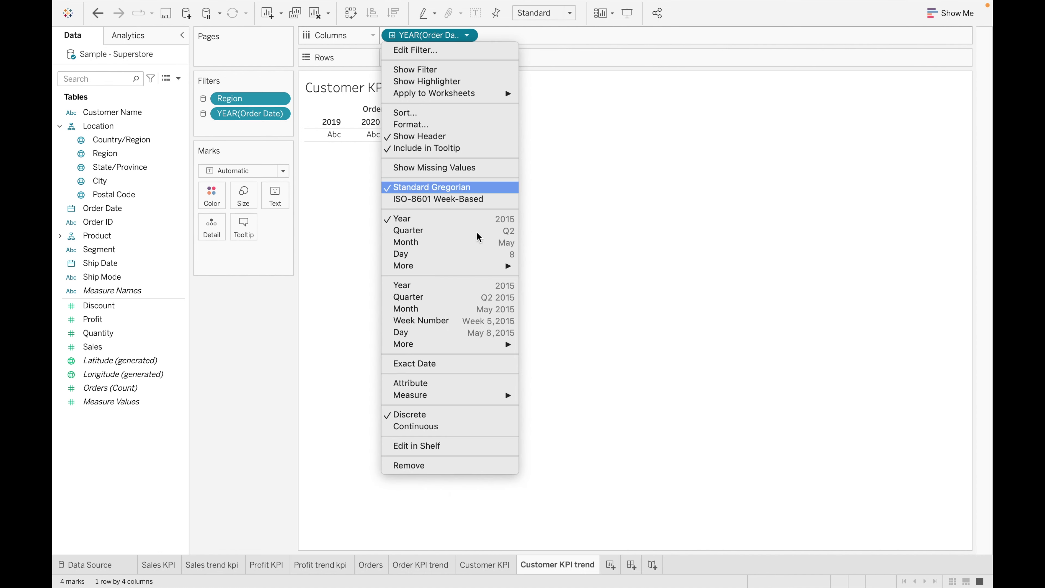
pyautogui.click(460, 311)
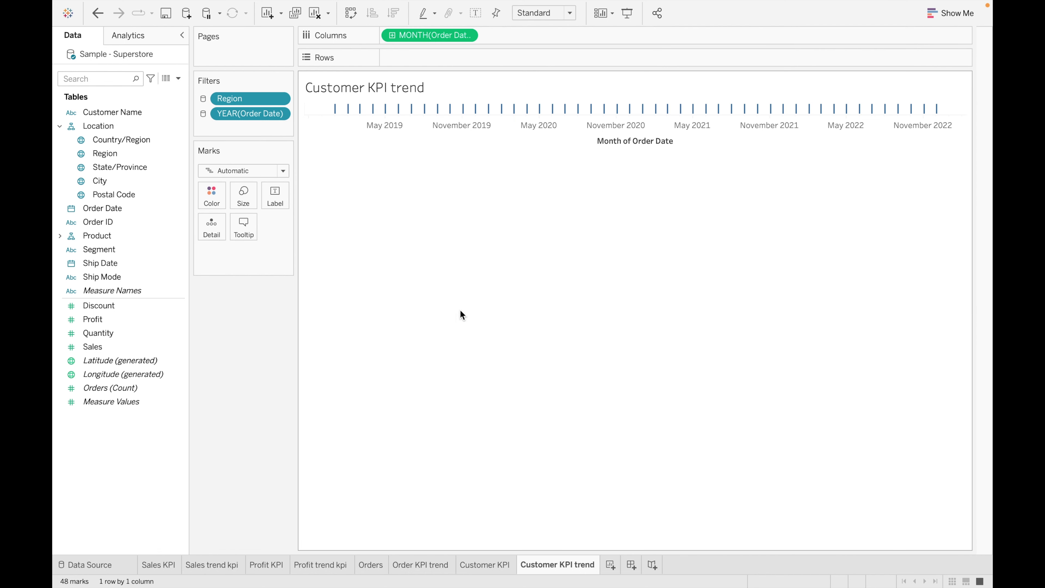
# - Place Customer Name in Rows and aggregate it as Count (Distinct) to plot the monthly customer trend
pyautogui.click(152, 305)
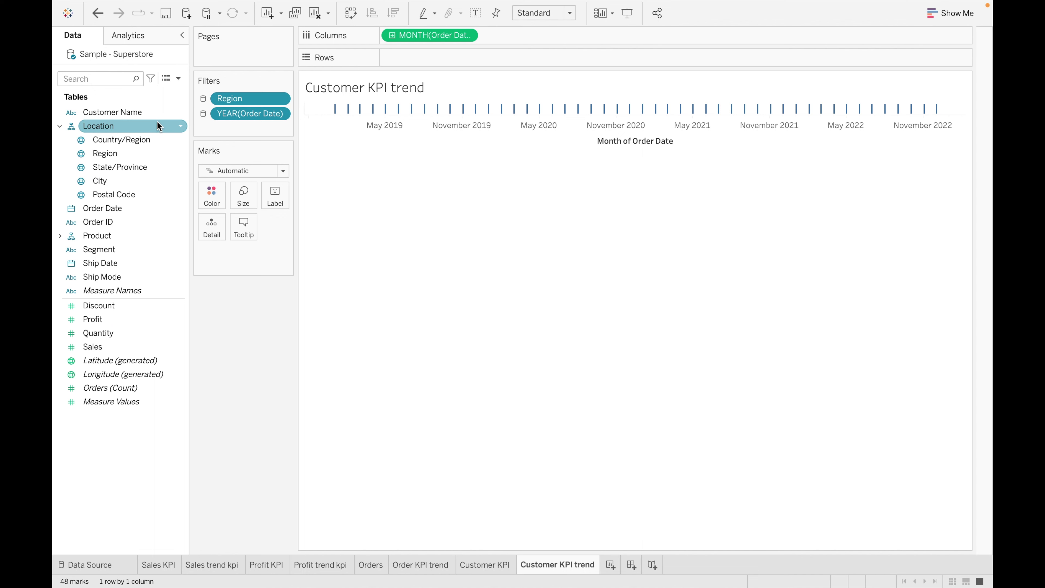
pyautogui.moveTo(119, 111); pyautogui.dragTo(284, 198)
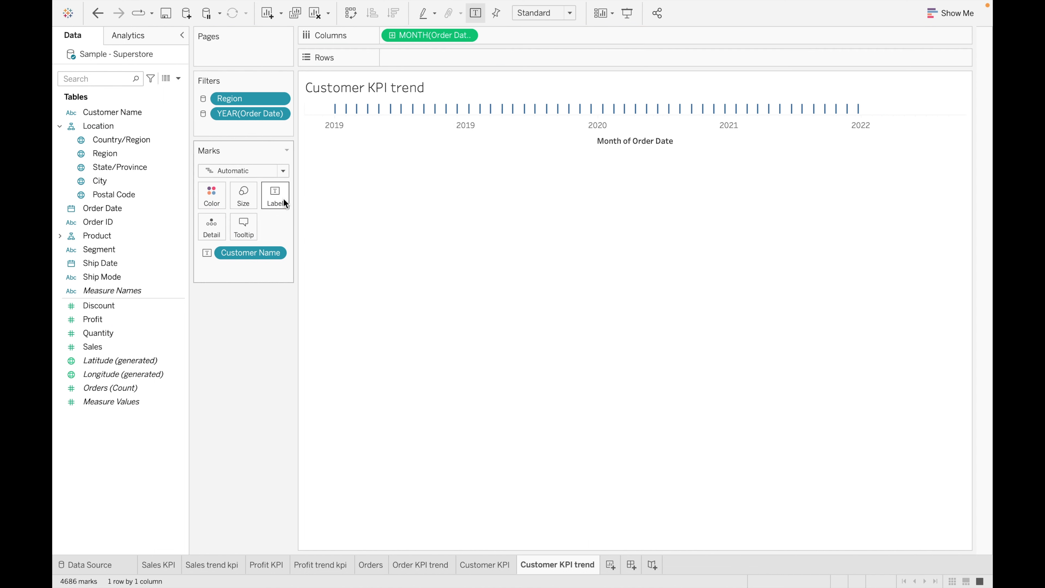
pyautogui.moveTo(276, 253); pyautogui.dragTo(452, 55)
pyautogui.click(467, 58)
pyautogui.moveTo(471, 233)
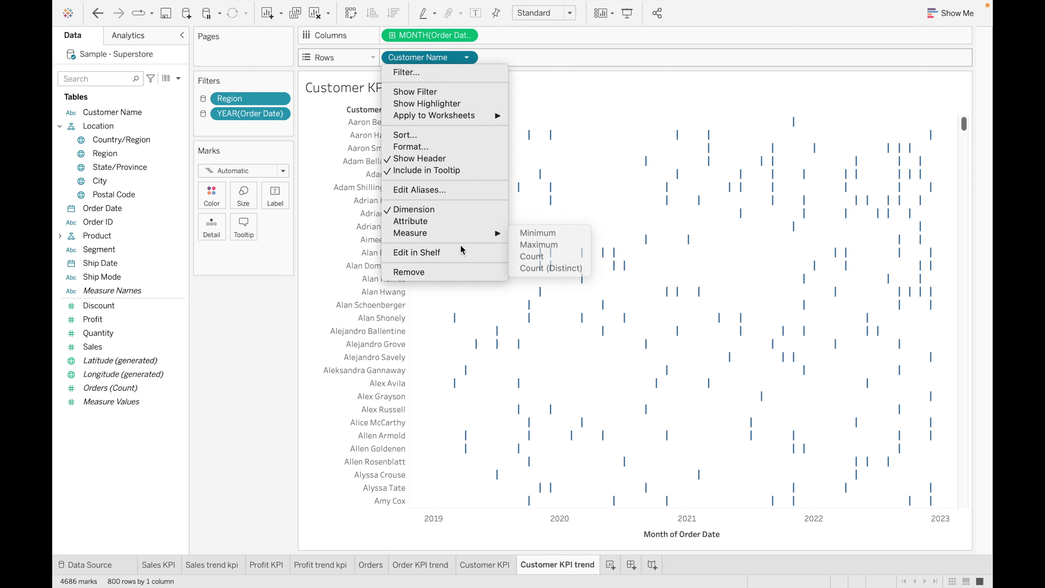
pyautogui.click(550, 269)
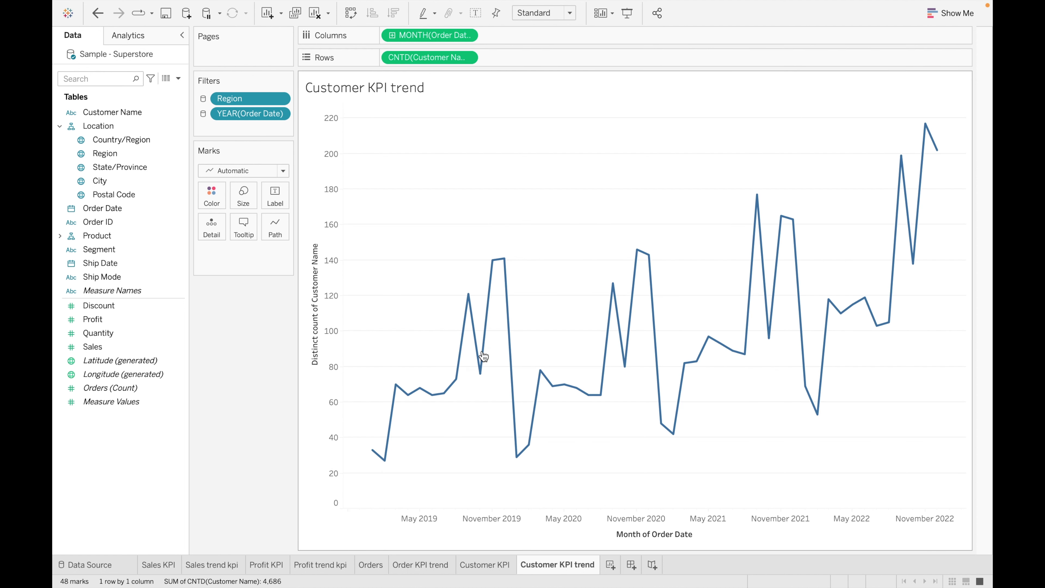
# - Add a new worksheet and plot State/Province on it as a filled map
pyautogui.moveTo(489, 353)
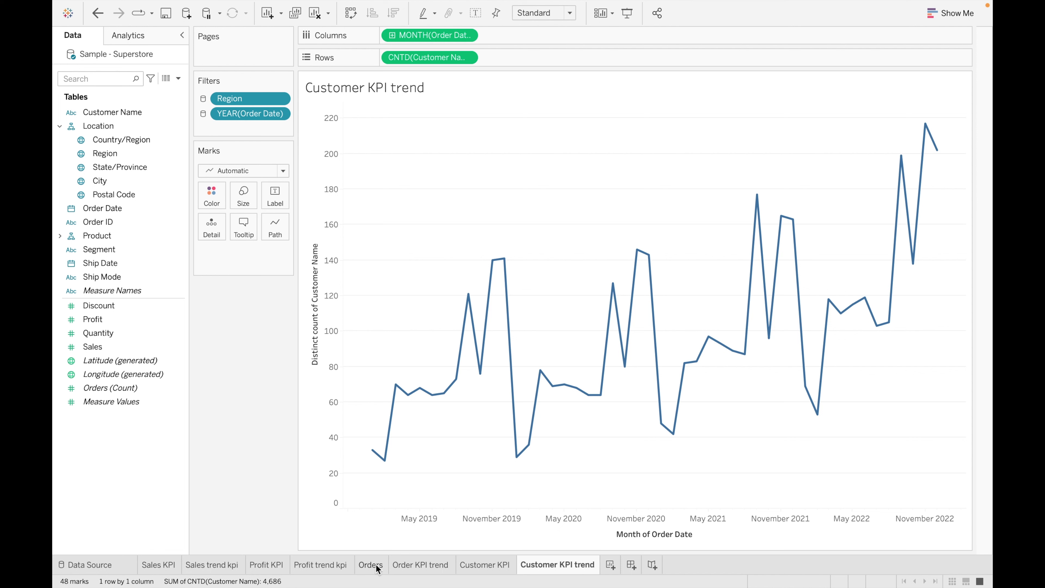
pyautogui.moveTo(587, 572)
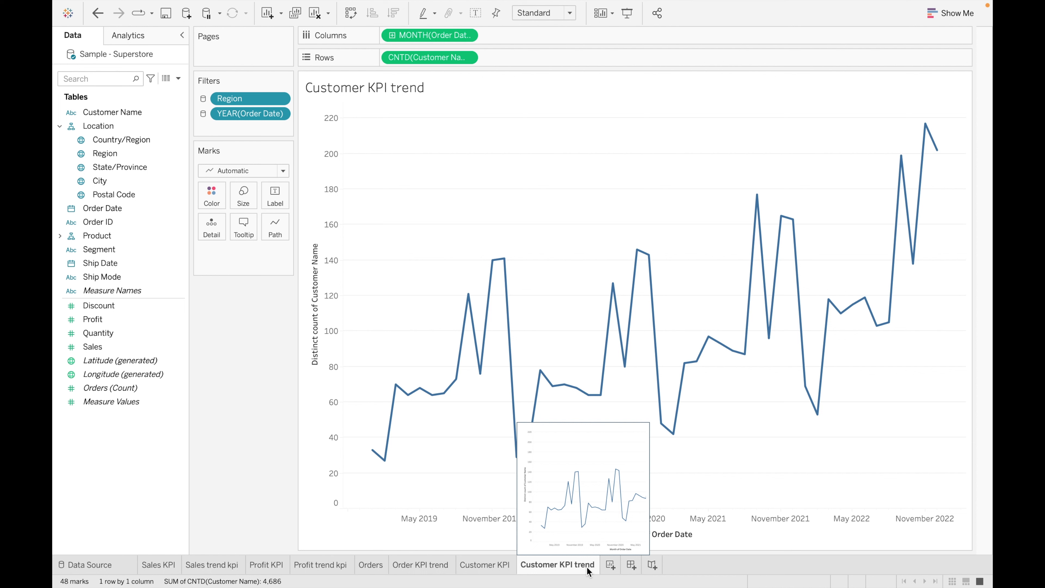
pyautogui.click(610, 565)
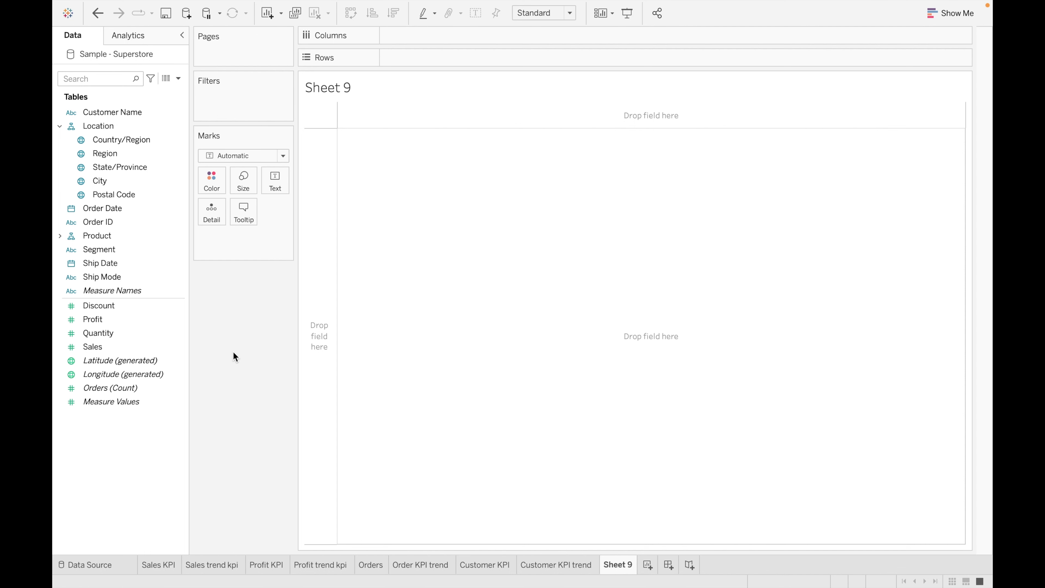
pyautogui.click(142, 168)
pyautogui.doubleClick(141, 169)
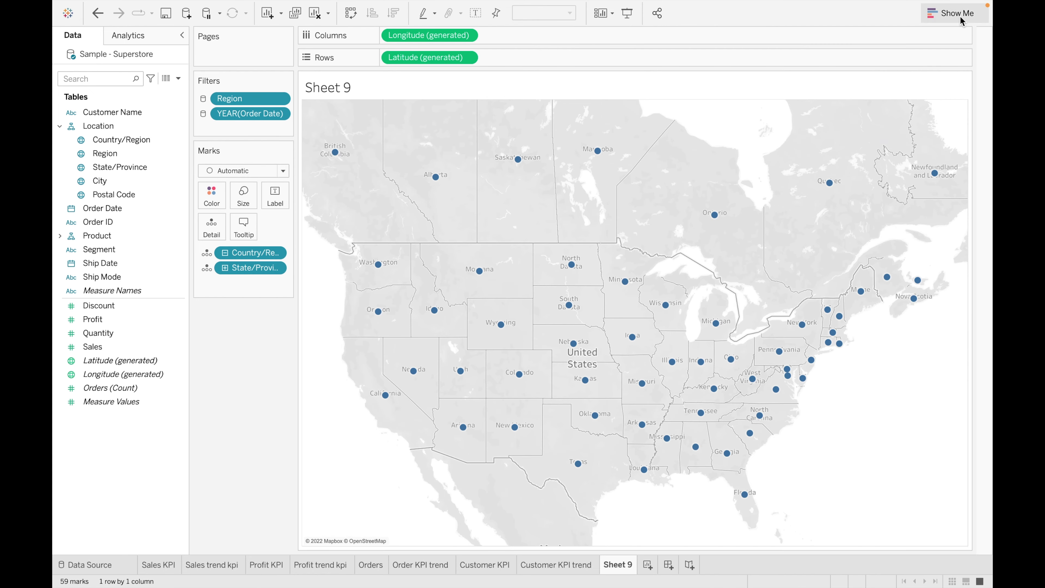
pyautogui.click(950, 13)
pyautogui.click(927, 82)
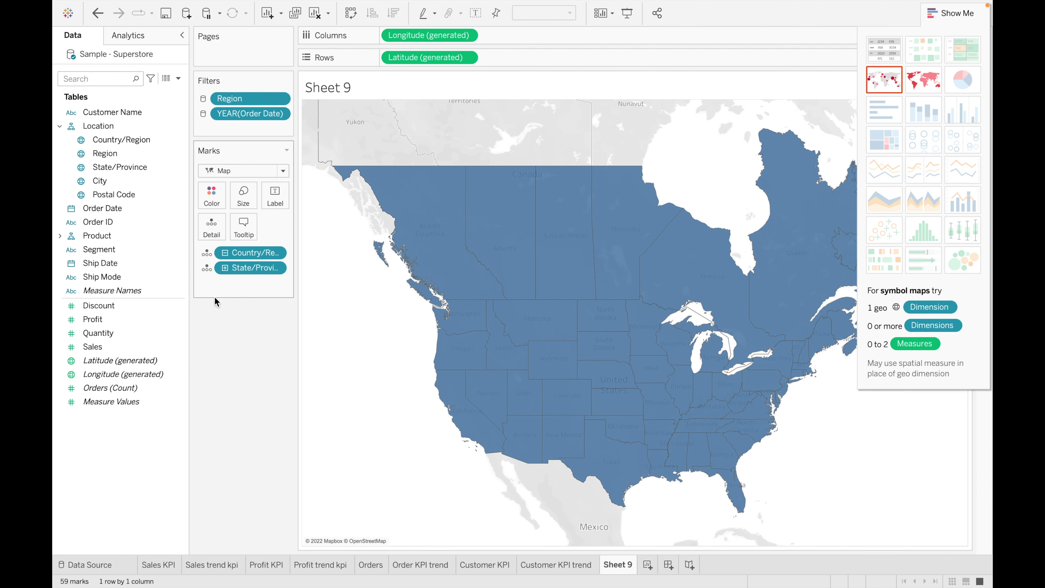
# - Color the state map by Sales and turn on mark labels
pyautogui.moveTo(99, 346); pyautogui.dragTo(214, 197)
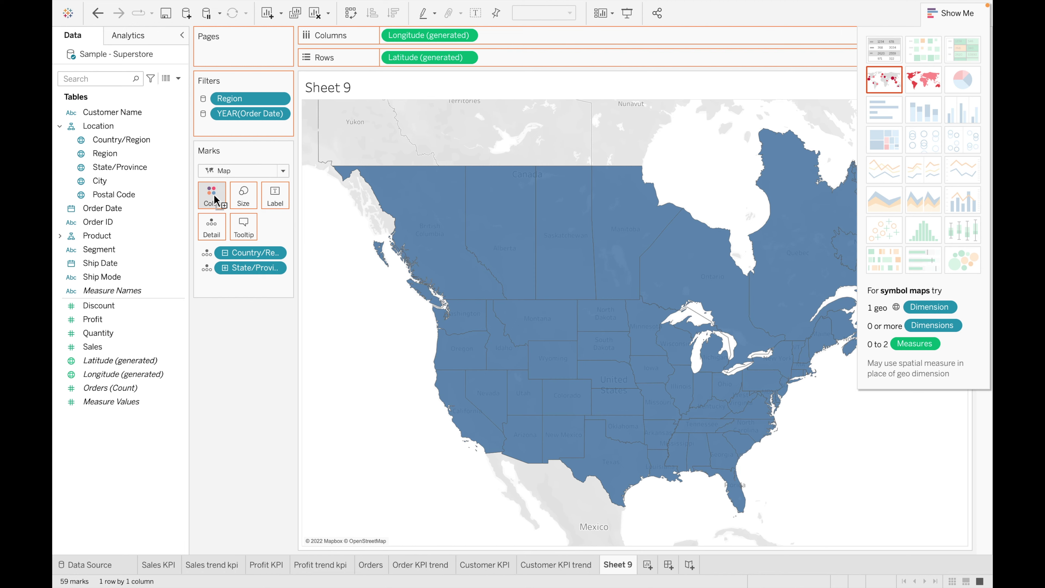
pyautogui.click(275, 197)
pyautogui.click(307, 226)
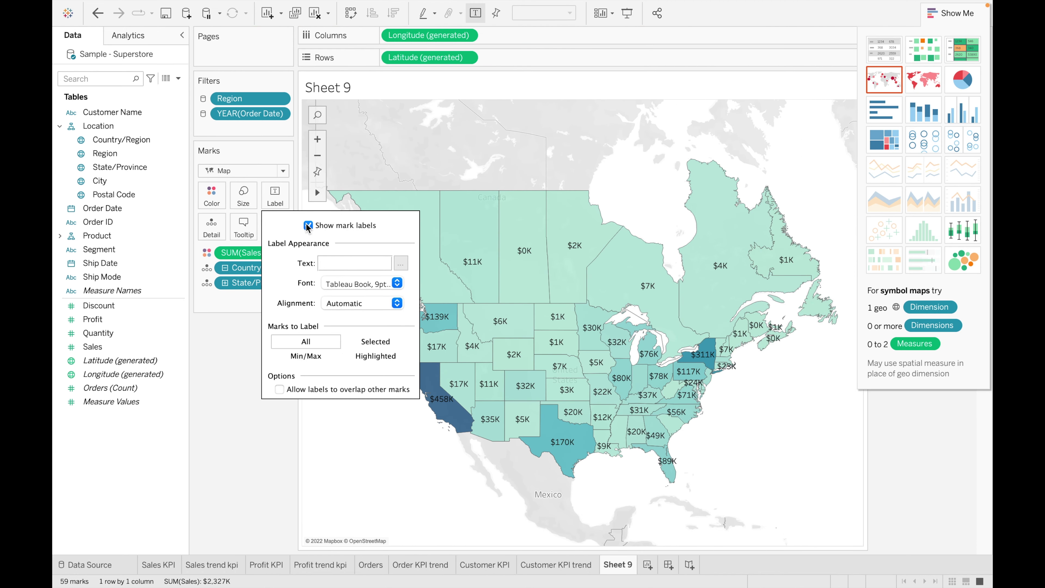
pyautogui.click(244, 412)
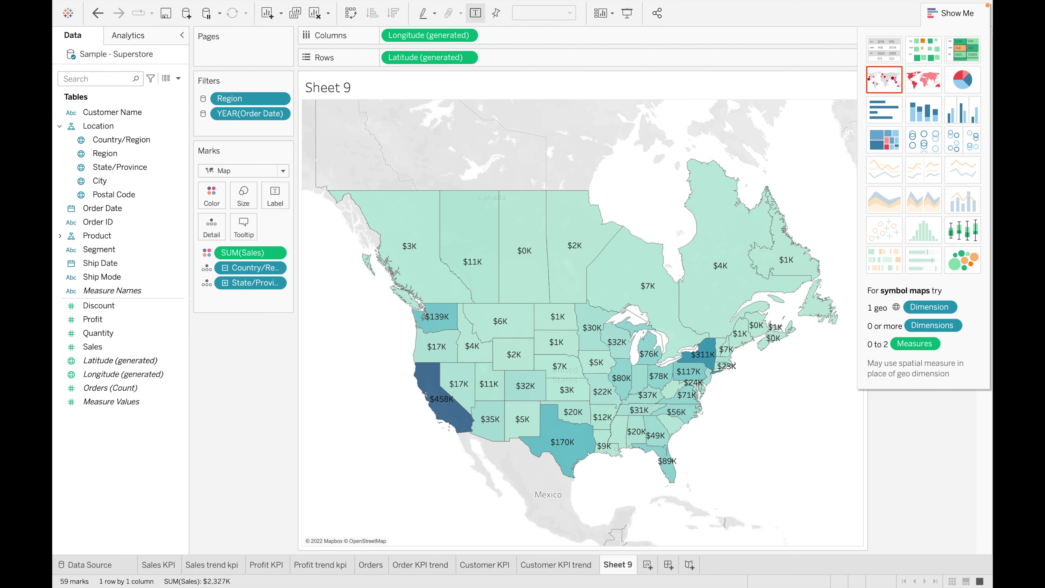
# - Close the chart suggestions and rename the state map sheet as "Map chart with sales"
pyautogui.click(959, 13)
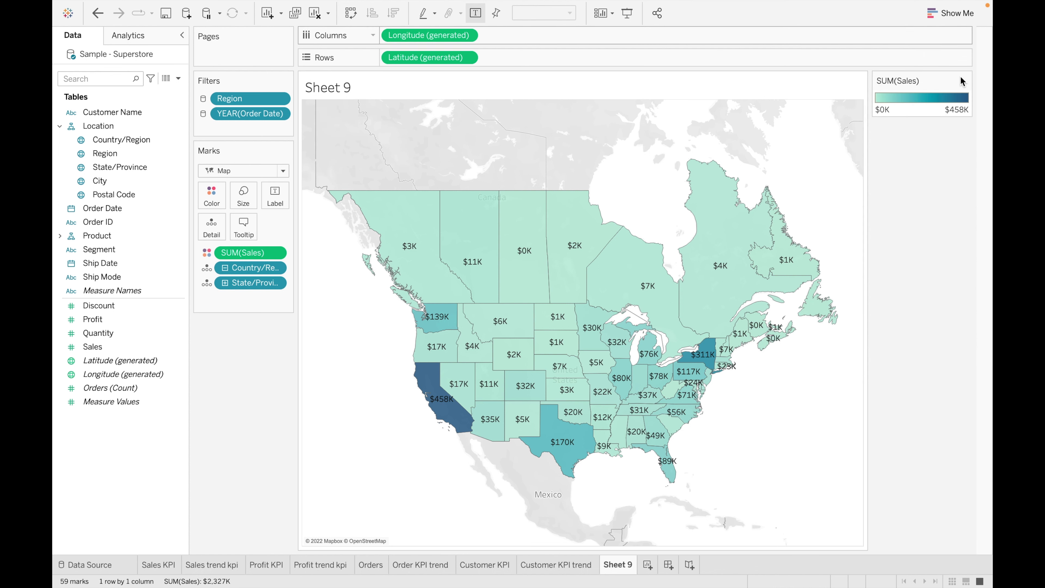
pyautogui.doubleClick(620, 568)
pyautogui.press('BackSpace')
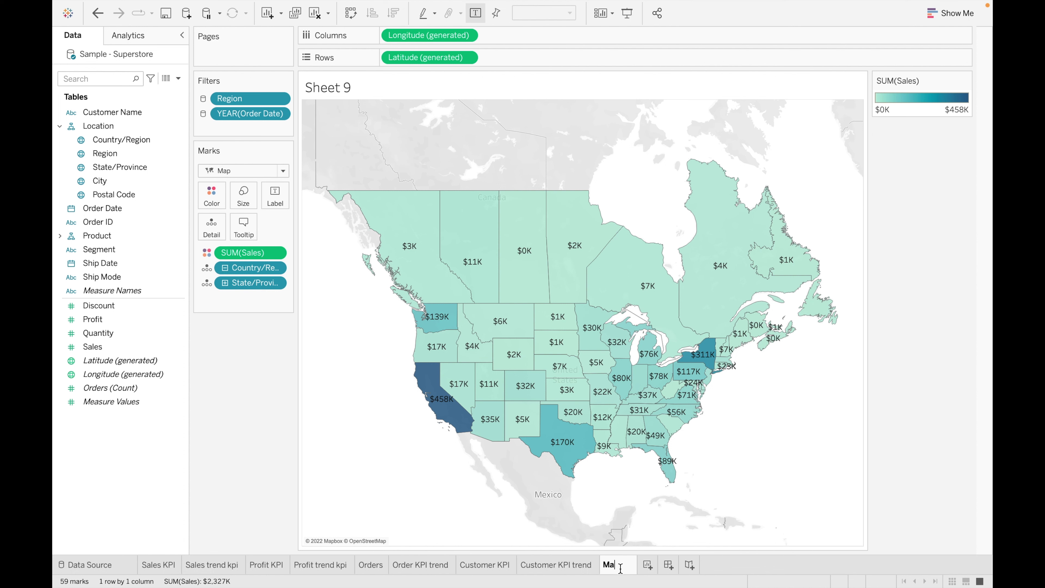
pyautogui.write('Map chart w')
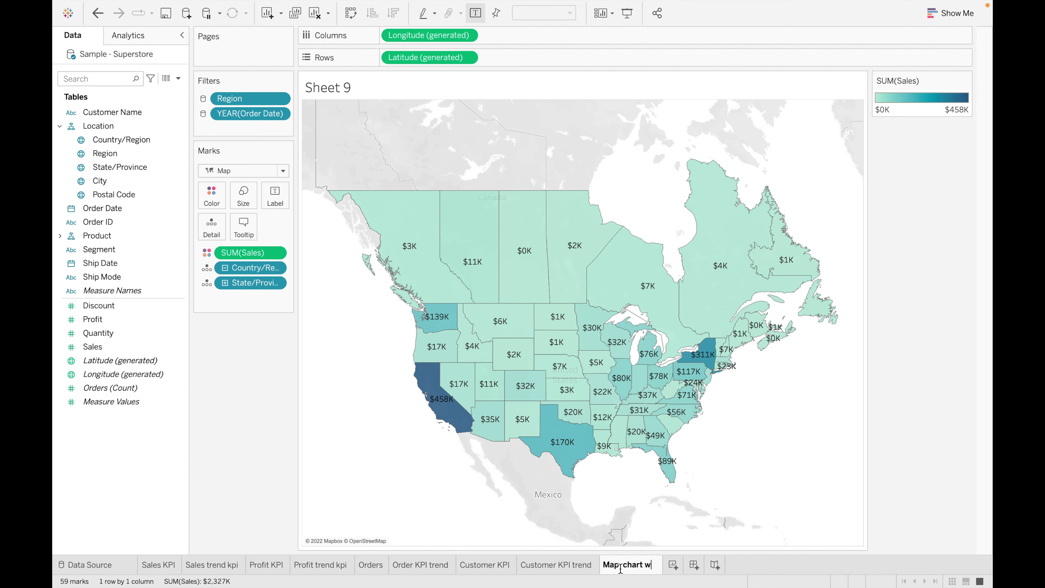
pyautogui.write('ith sales')
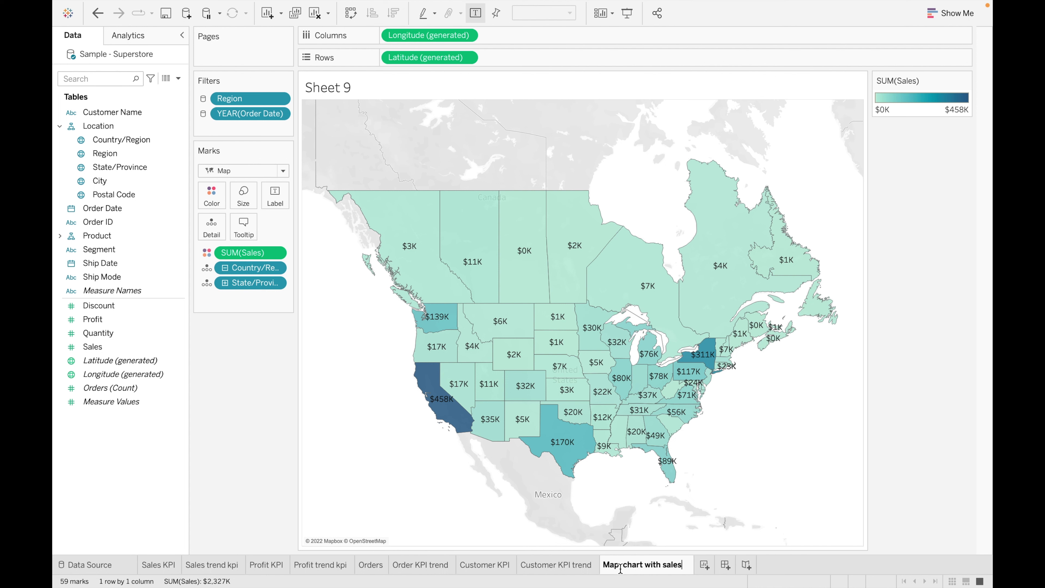
pyautogui.click(224, 350)
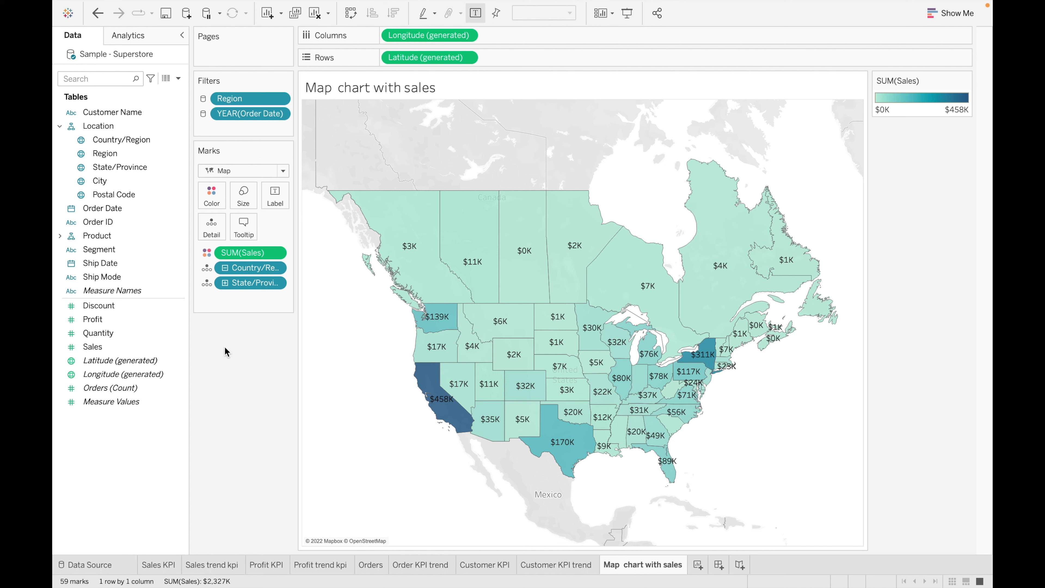
# - Limit the state map's mark labels to the Min/Max sales values
pyautogui.click(274, 196)
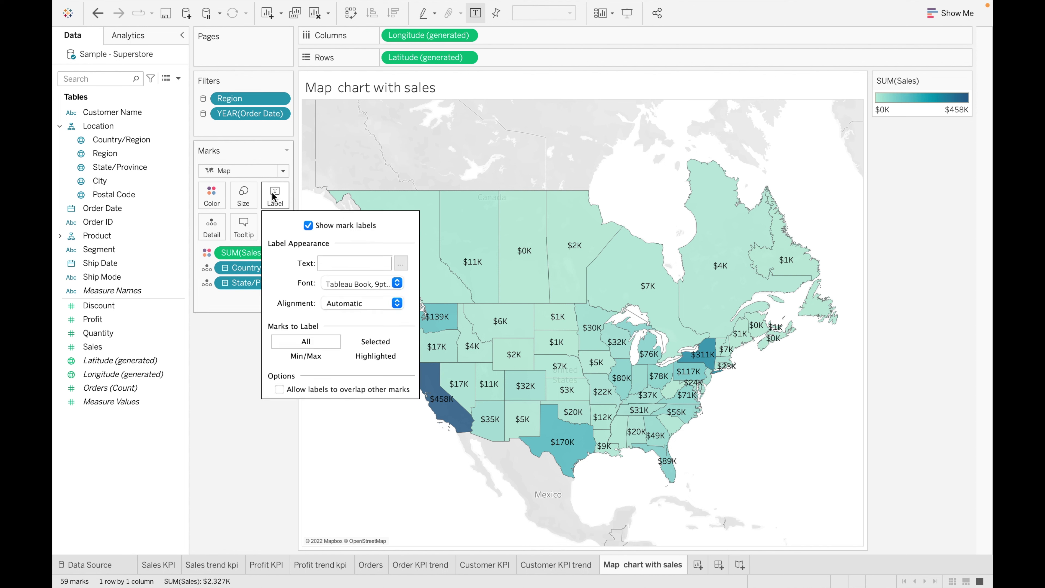
pyautogui.click(312, 356)
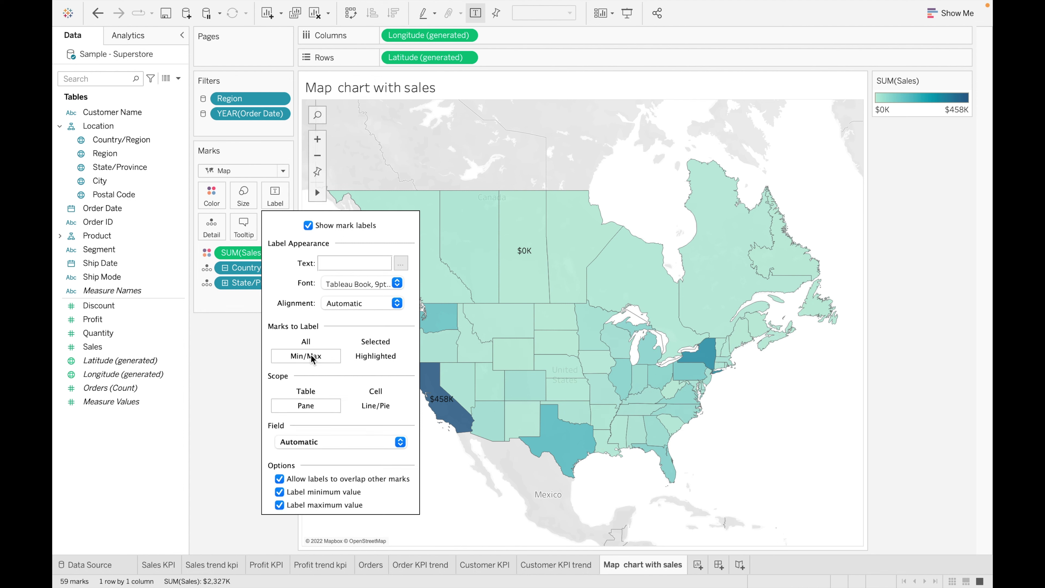
pyautogui.click(216, 377)
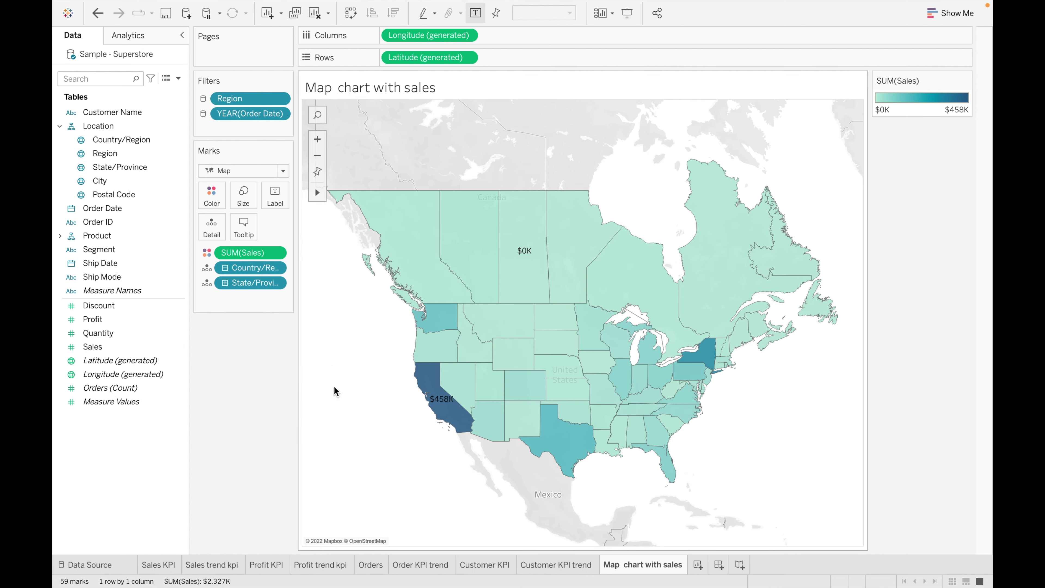
pyautogui.moveTo(421, 378)
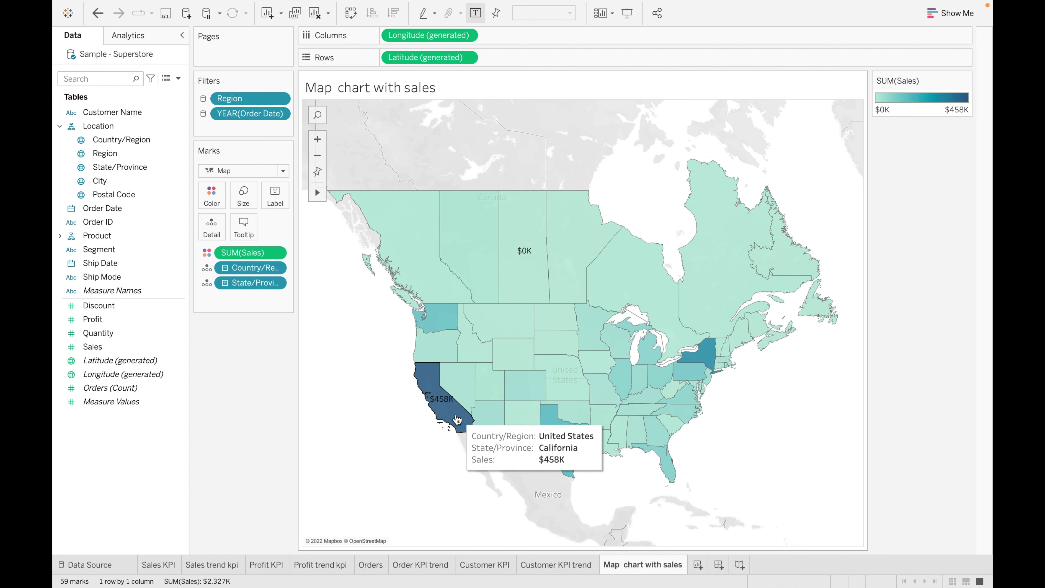
pyautogui.moveTo(527, 271)
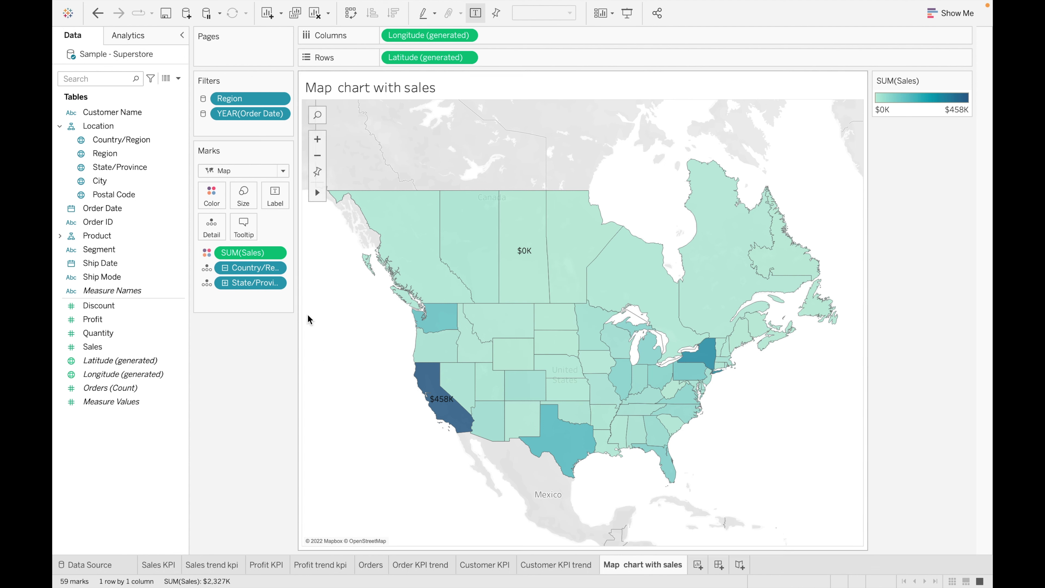
# - Replace the map tooltip's default content with only the State/Province and SUM(Sales) fields
pyautogui.click(244, 227)
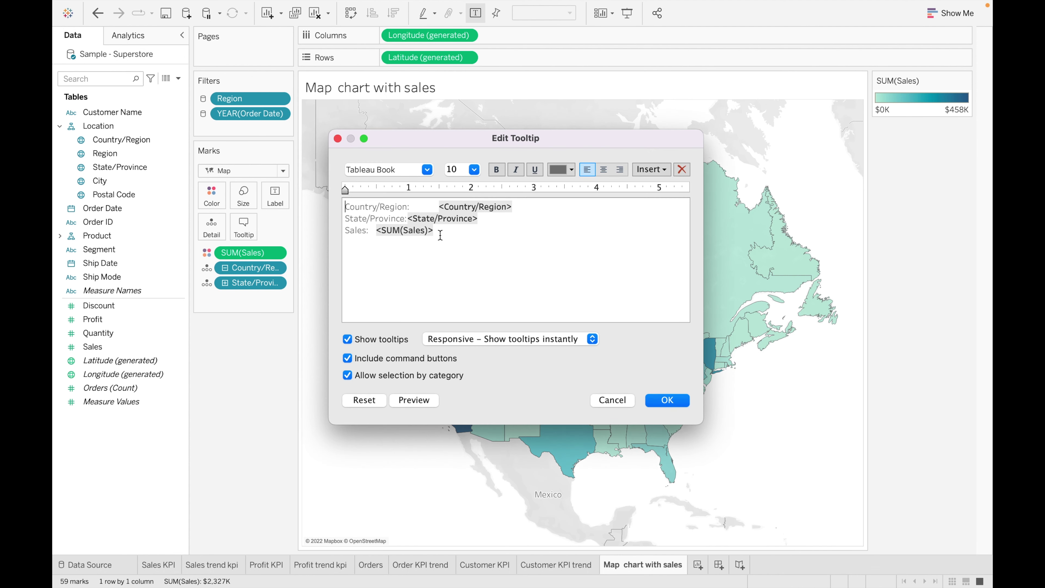
pyautogui.press('super+a')
pyautogui.press('BackSpace')
pyautogui.click(654, 170)
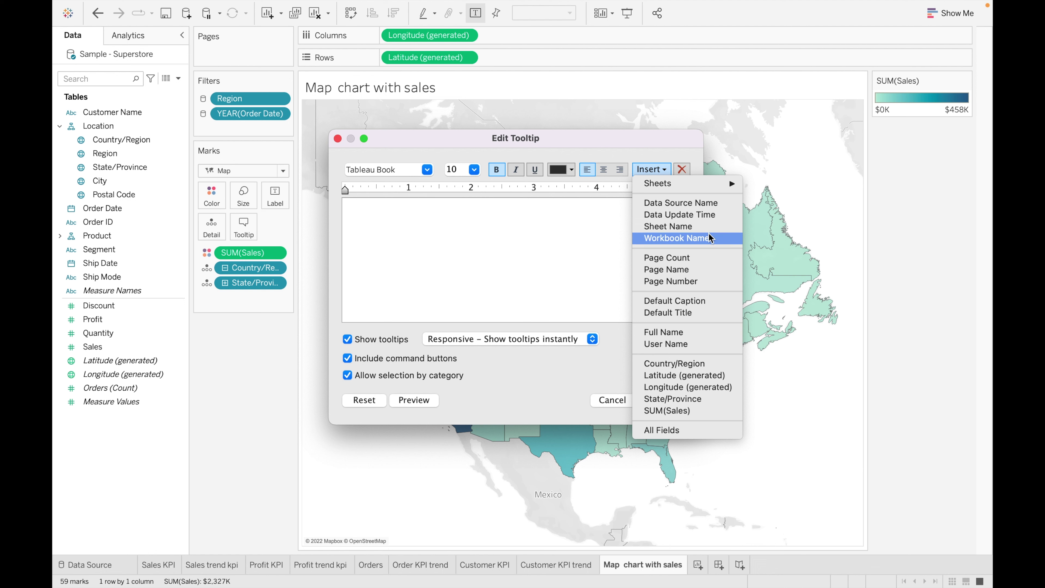
pyautogui.click(702, 399)
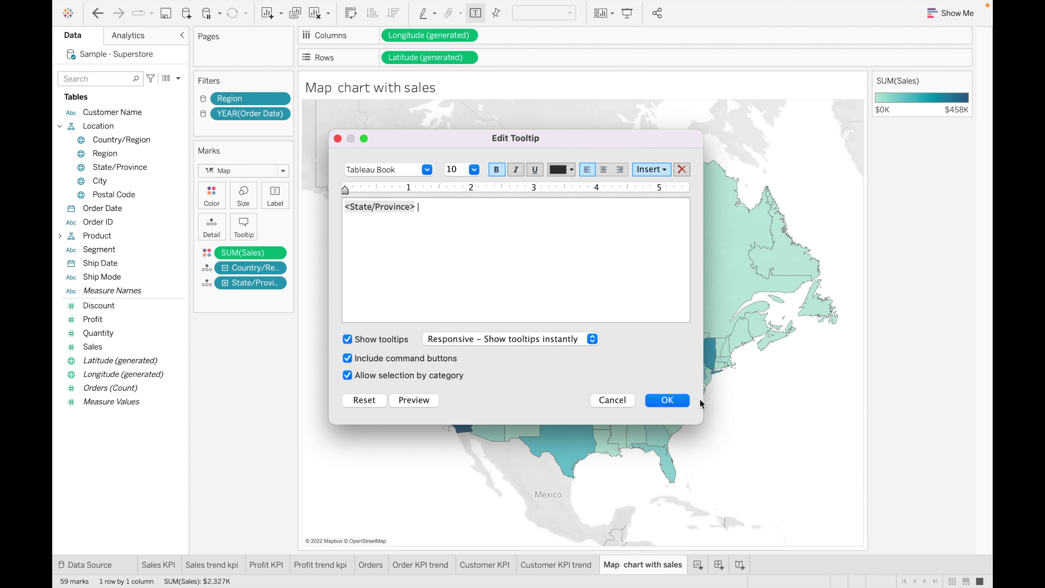
pyautogui.click(665, 169)
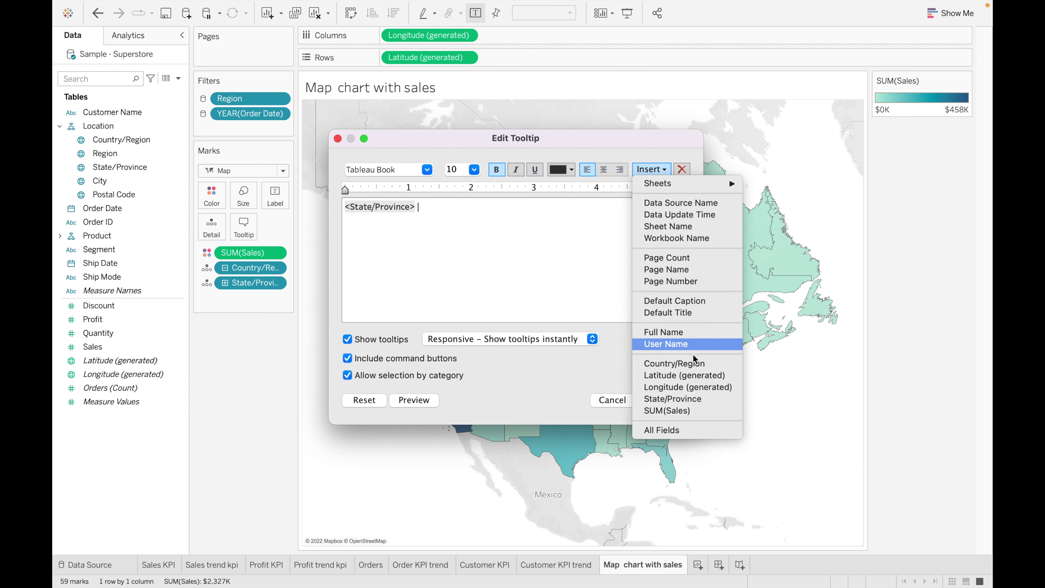
pyautogui.click(698, 412)
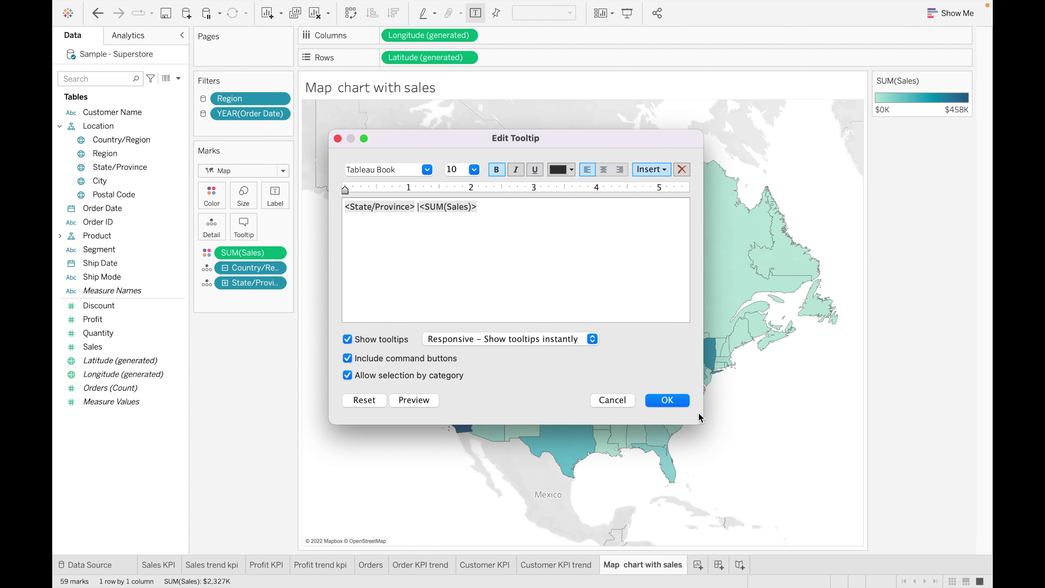
pyautogui.click(674, 399)
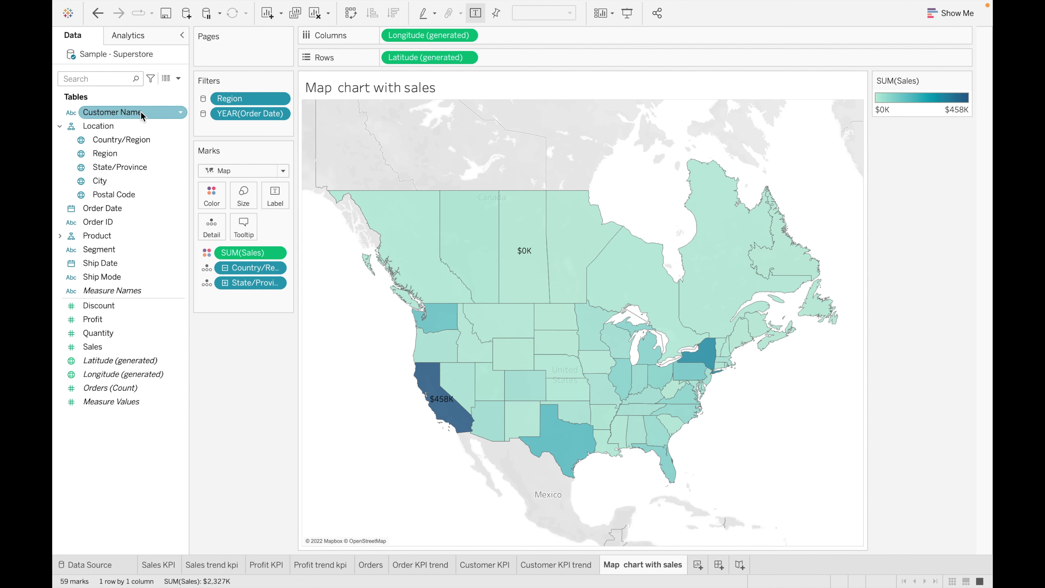
# - Filter the map by Country/Region, excluding Canada and keeping only United States
pyautogui.click(152, 169)
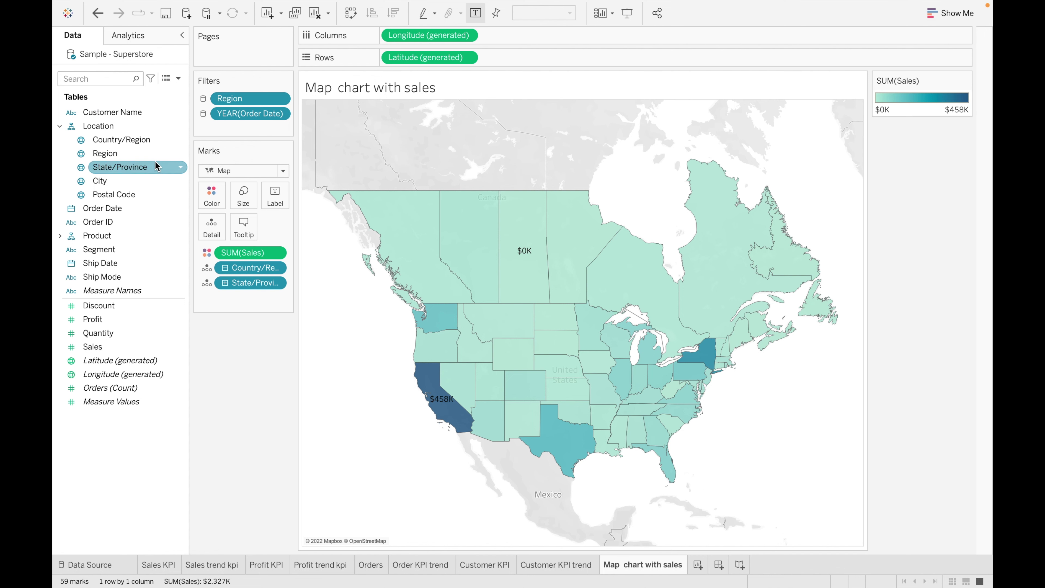
pyautogui.moveTo(143, 143); pyautogui.dragTo(266, 133)
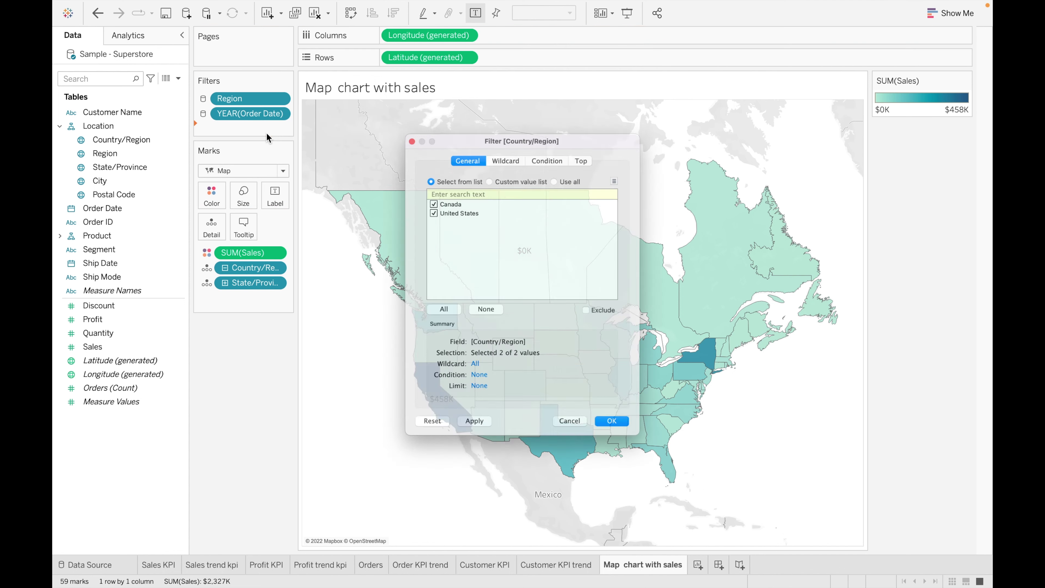
pyautogui.click(409, 180)
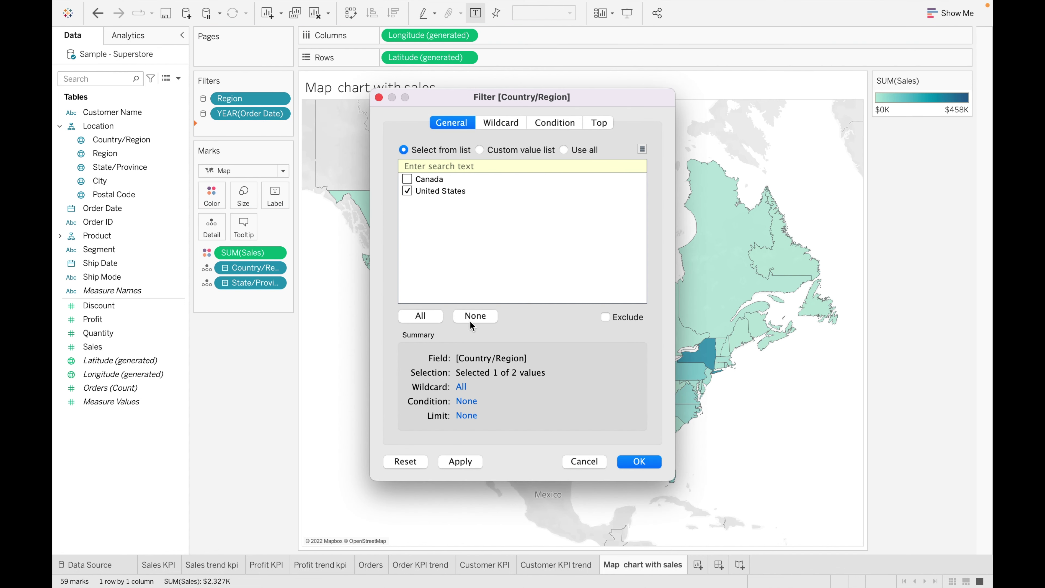
pyautogui.click(644, 461)
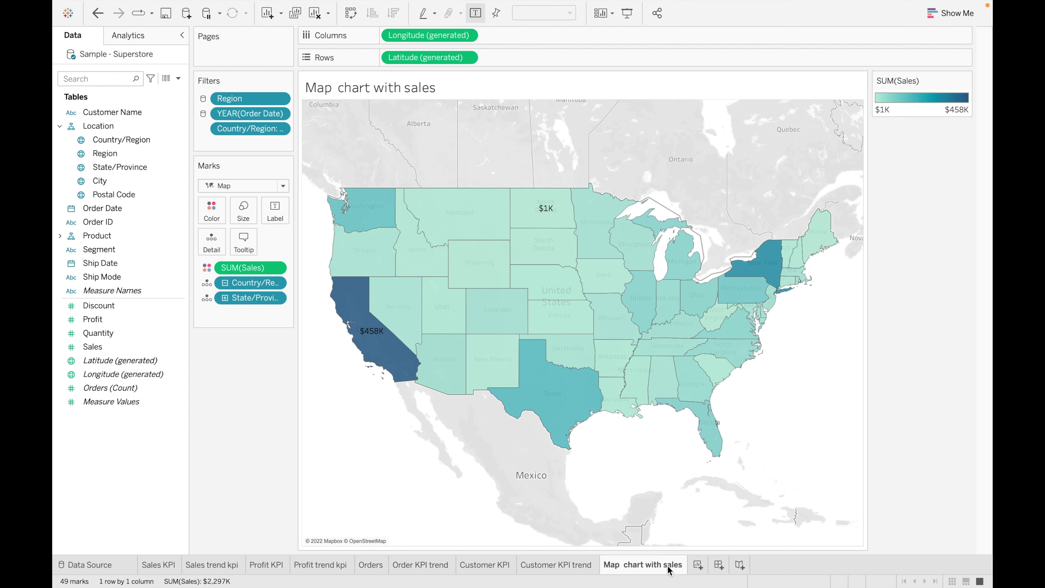
# - Add a new worksheet and name it "Category with sales"
pyautogui.click(698, 565)
pyautogui.doubleClick(704, 568)
pyautogui.press('BackSpace')
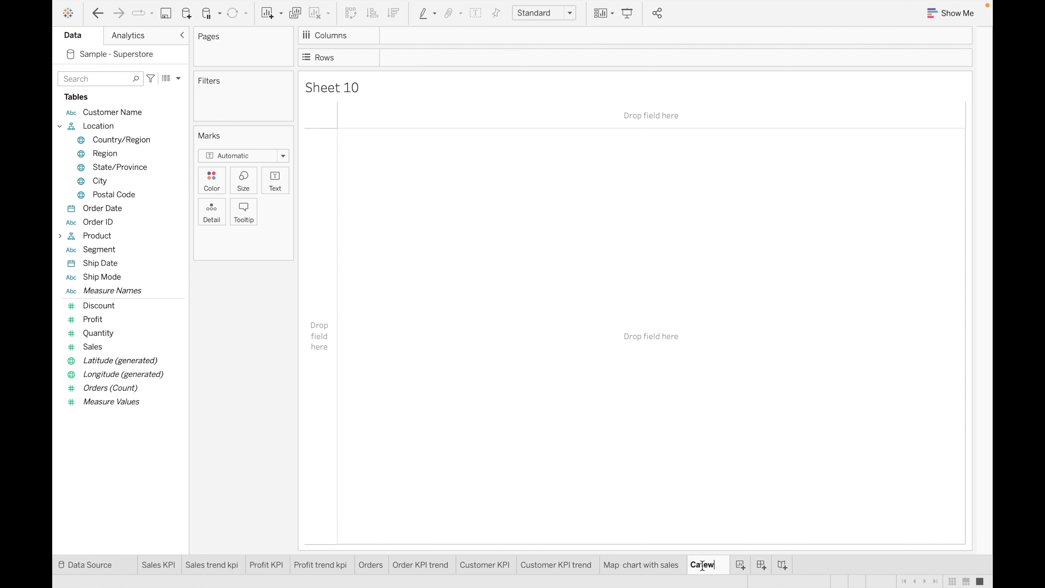
pyautogui.moveTo(912, 560)
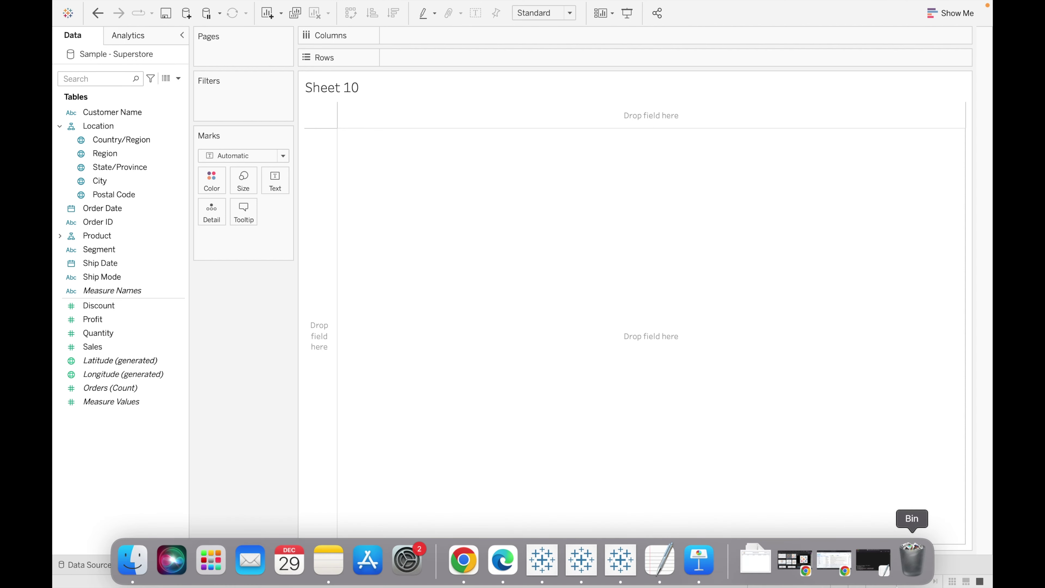
pyautogui.write('Categ')
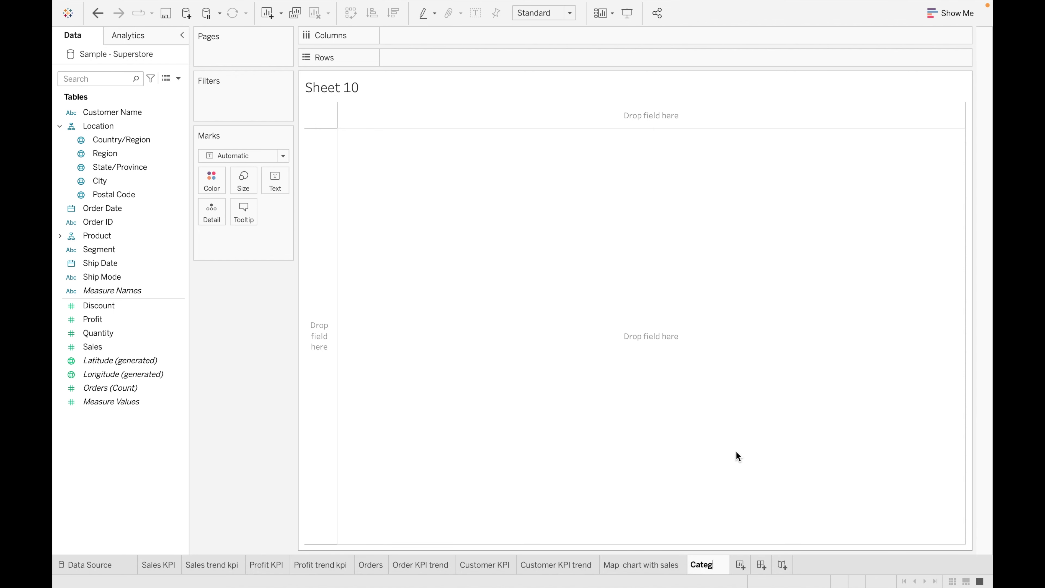
pyautogui.write('ory with sales')
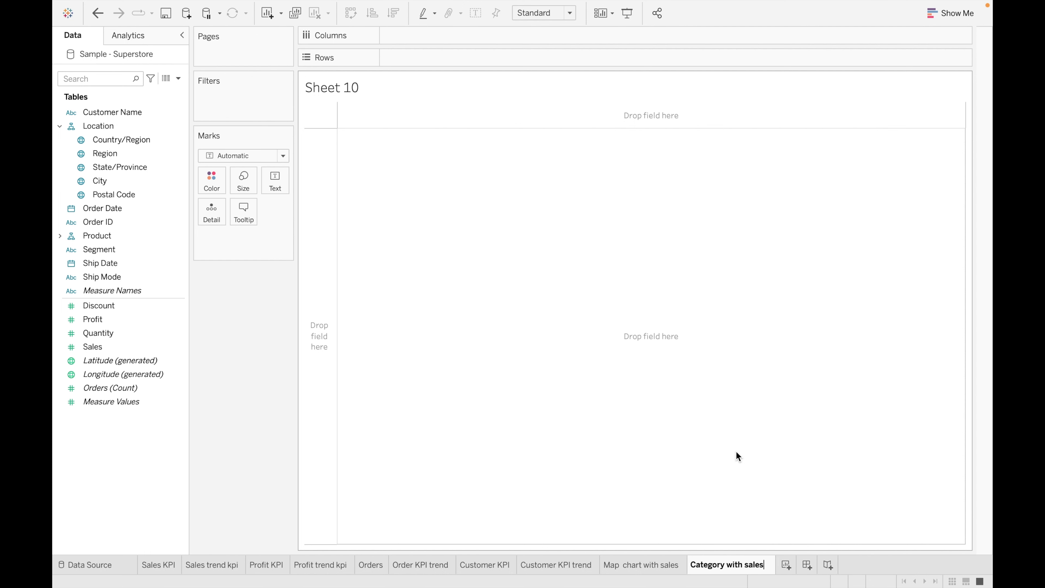
pyautogui.press('Return')
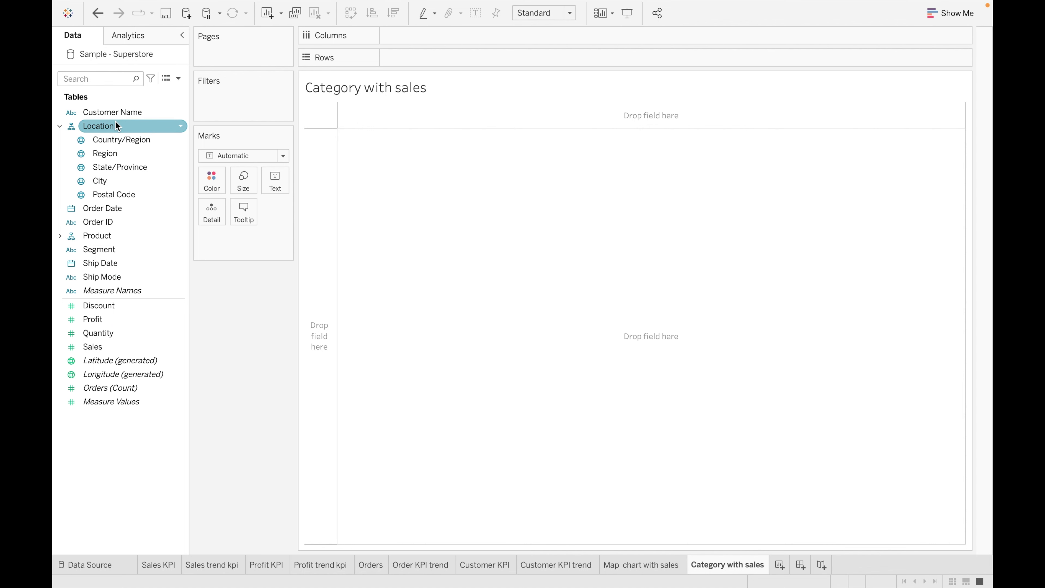
# - Plot Sales by product Category as bars and swap rows and columns to make them vertical
pyautogui.click(60, 236)
pyautogui.moveTo(119, 250); pyautogui.dragTo(439, 59)
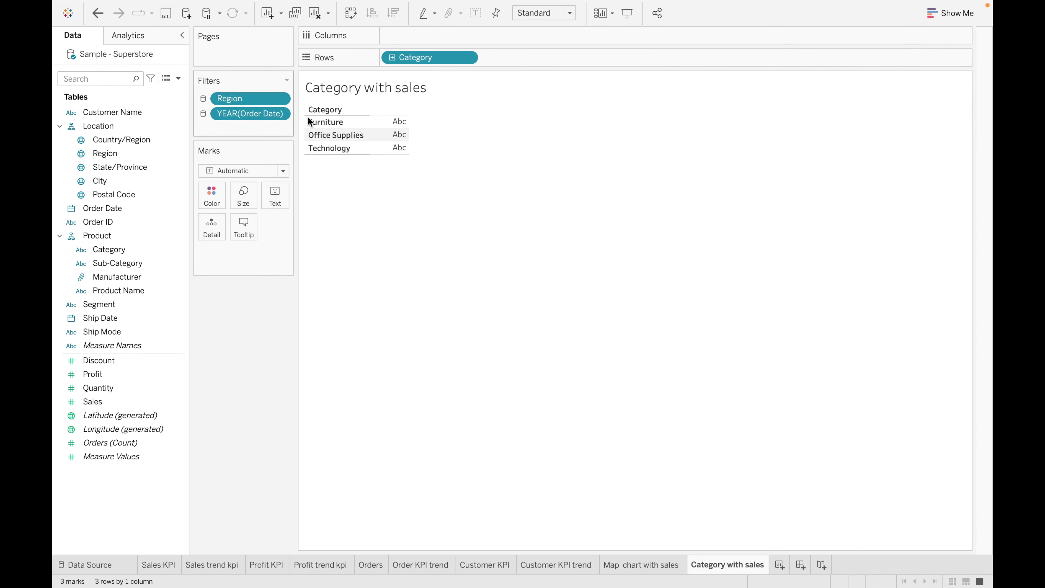
pyautogui.moveTo(178, 401); pyautogui.dragTo(444, 36)
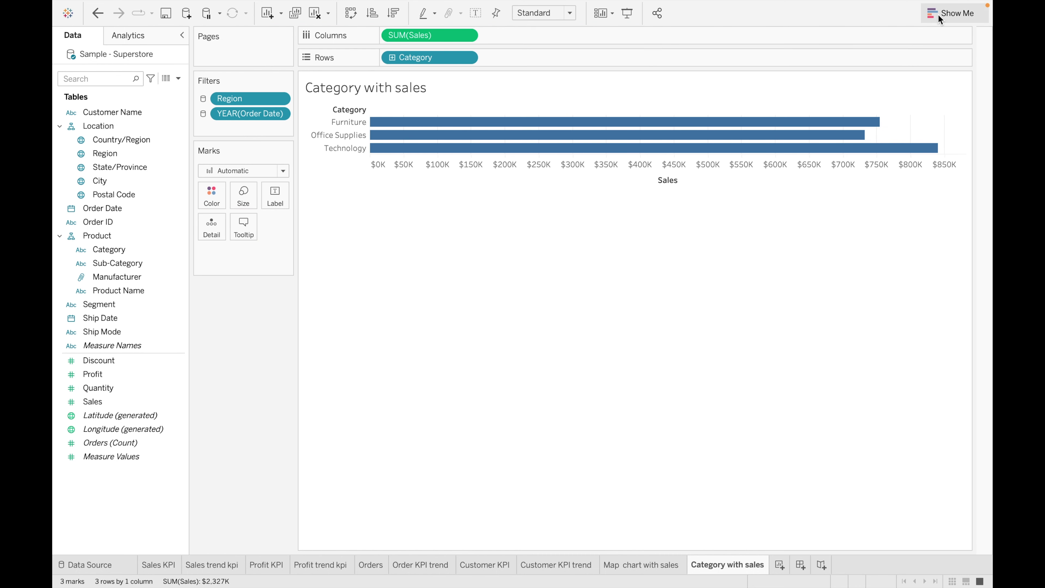
pyautogui.click(351, 13)
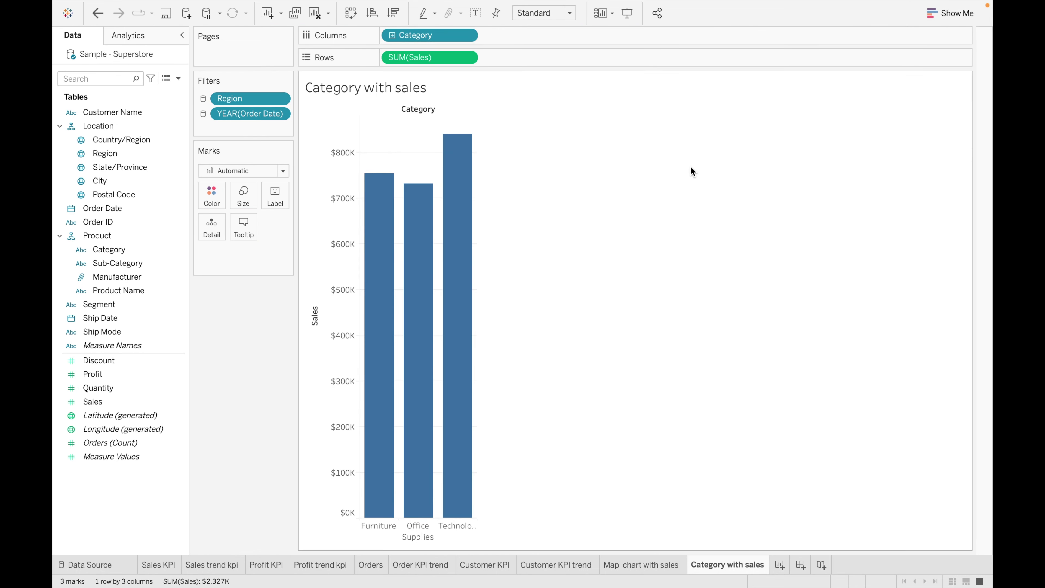
# - Turn on mark labels for the category sales bars
pyautogui.click(950, 13)
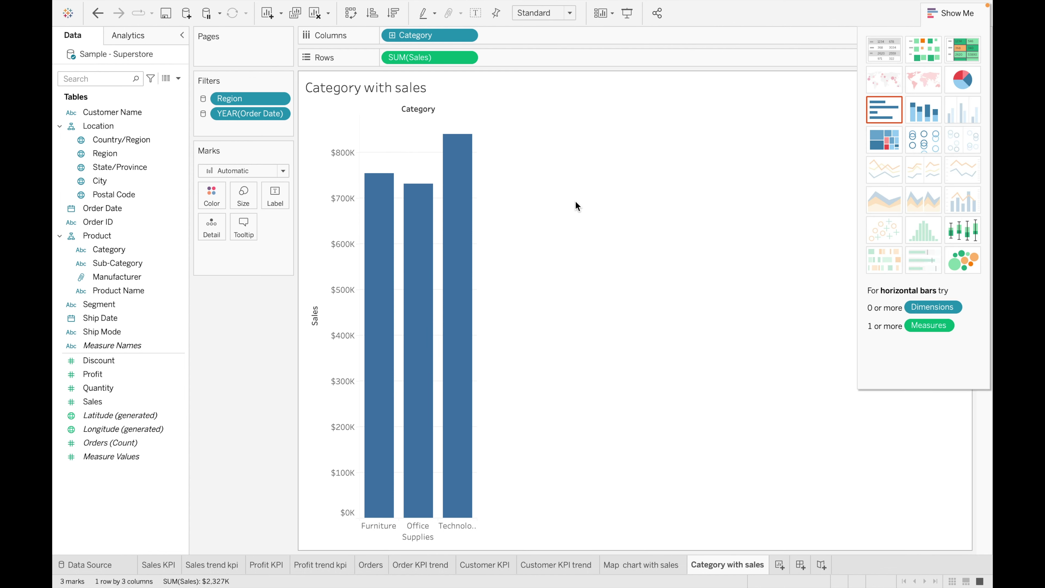
pyautogui.click(277, 197)
pyautogui.click(308, 225)
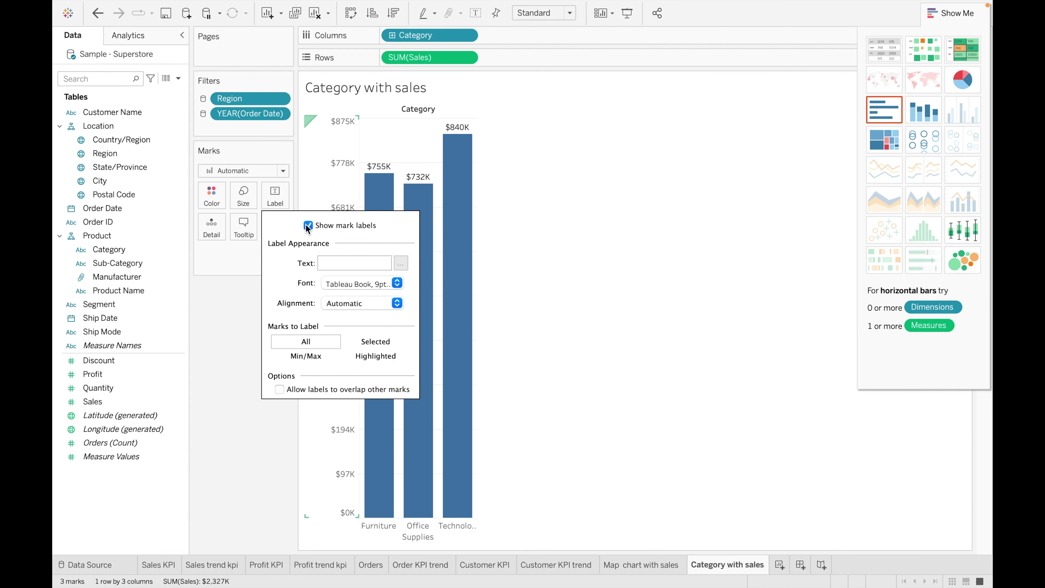
pyautogui.click(946, 13)
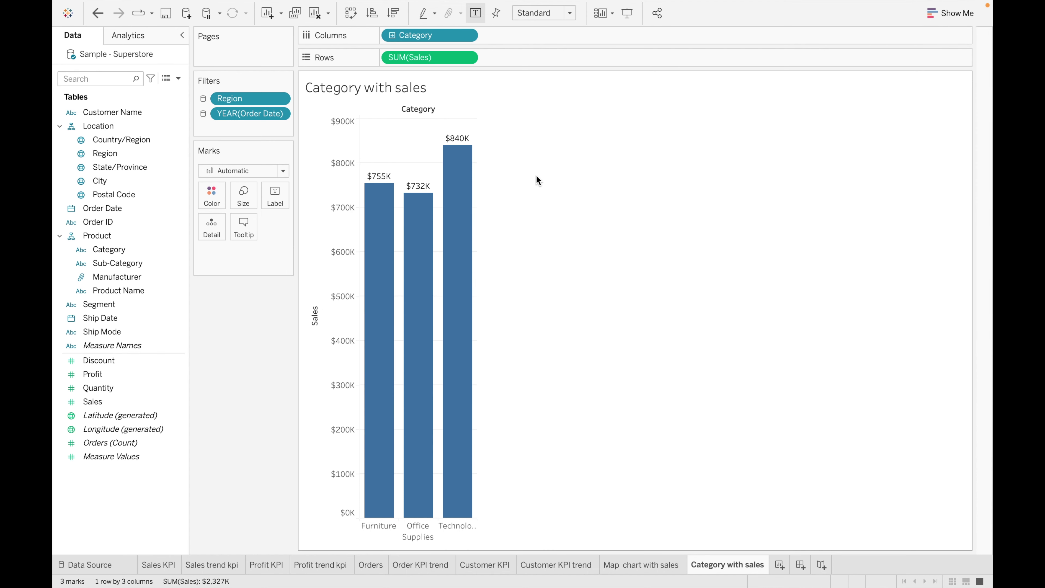
# - Make the category sales bars slightly narrower
pyautogui.moveTo(419, 405)
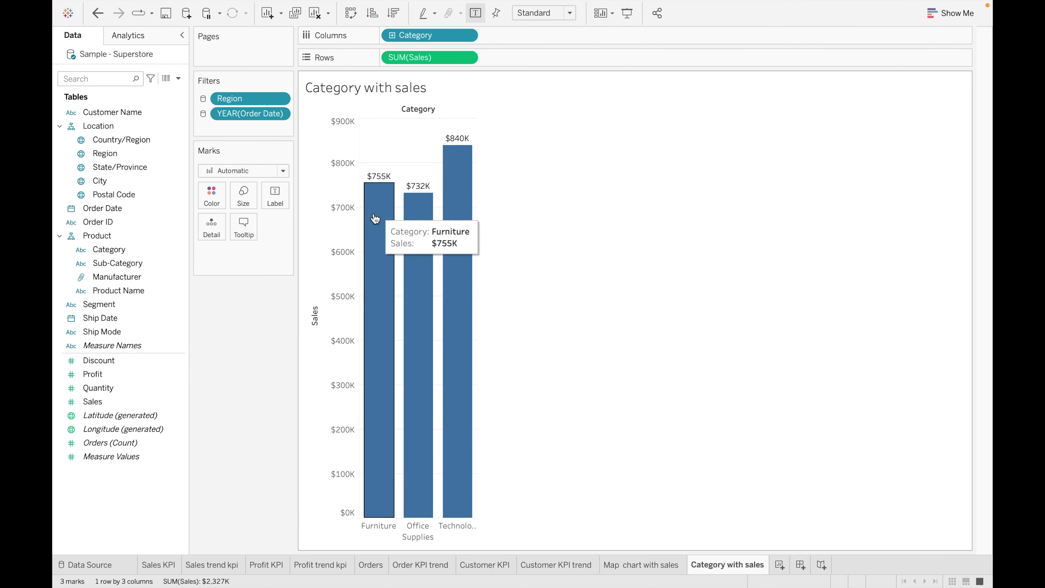
pyautogui.click(232, 201)
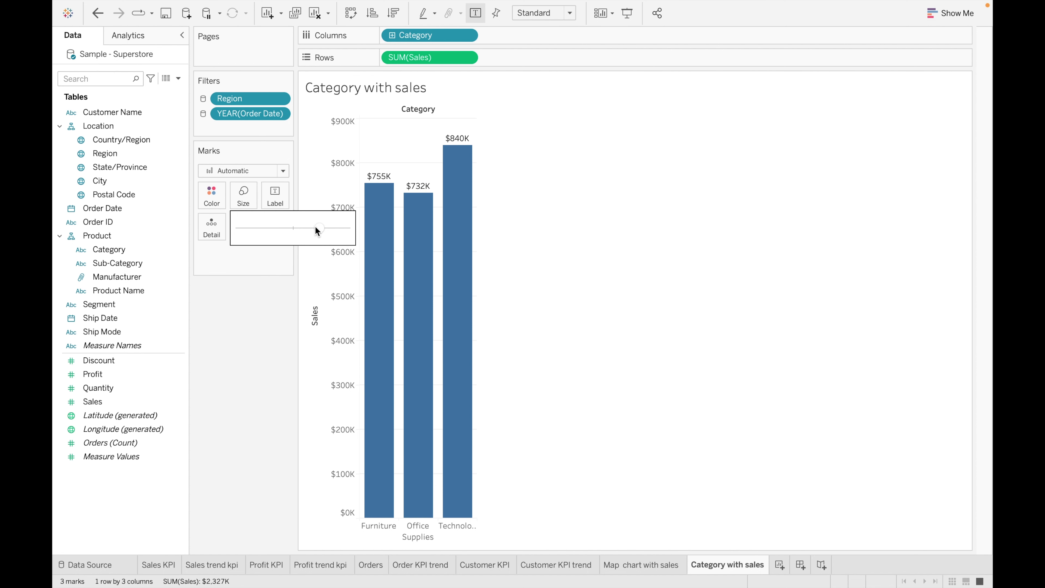
pyautogui.moveTo(313, 227); pyautogui.dragTo(308, 229)
pyautogui.click(258, 340)
pyautogui.moveTo(367, 358)
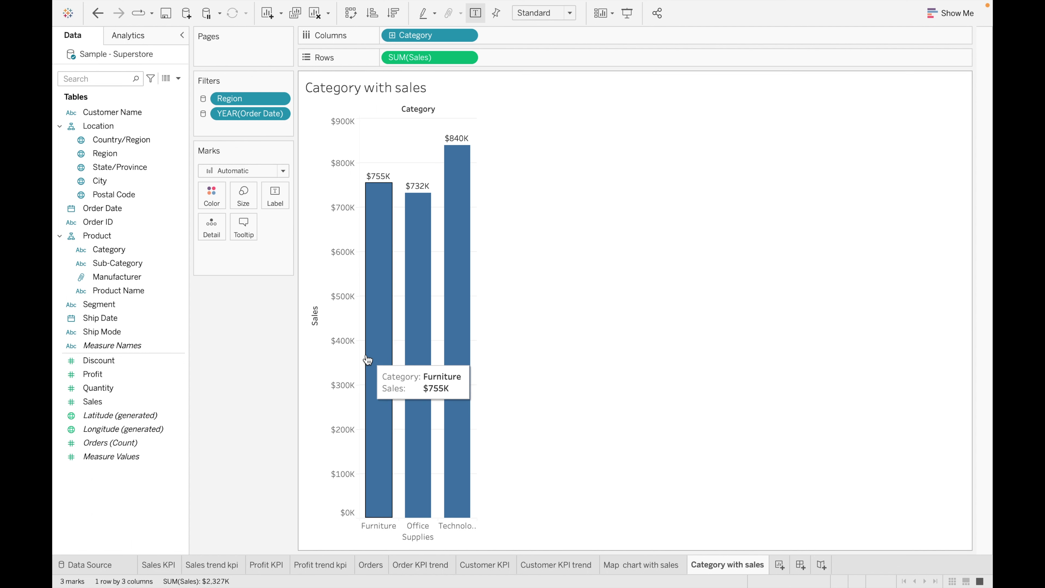
# - Add a new worksheet and name it "Subcategory with sales"
pyautogui.click(780, 565)
pyautogui.press('BackSpace')
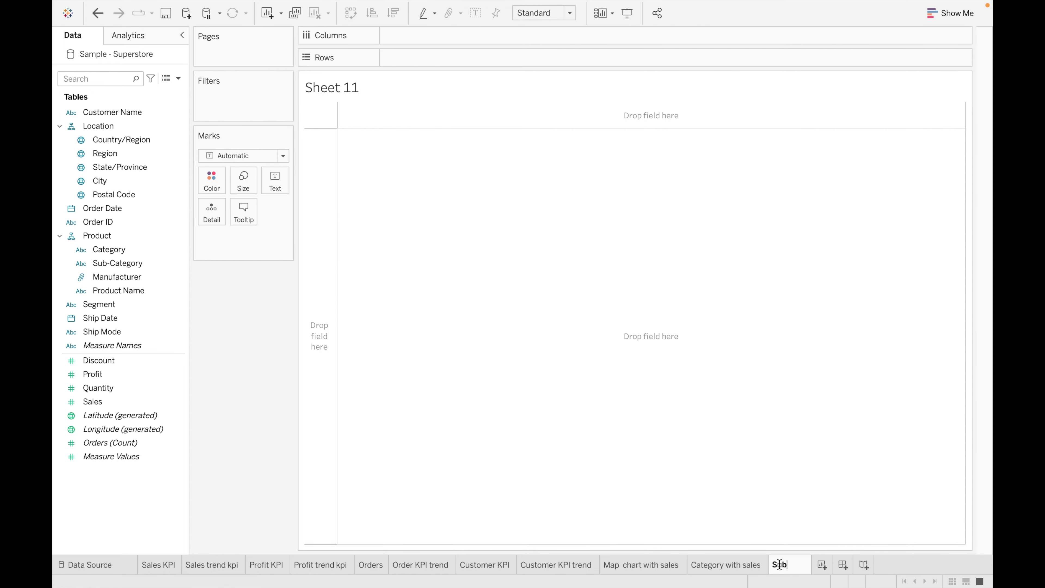
pyautogui.write('Subcategory with sales')
pyautogui.click(595, 345)
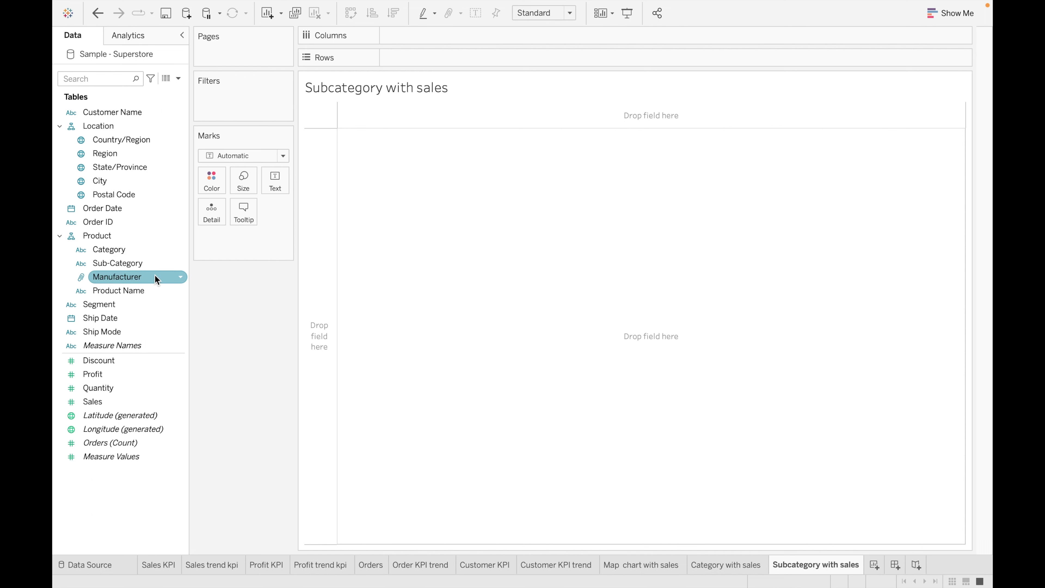
# - Plot Sales by product Sub-Category as bars and swap rows and columns to make them vertical
pyautogui.moveTo(144, 264); pyautogui.dragTo(449, 59)
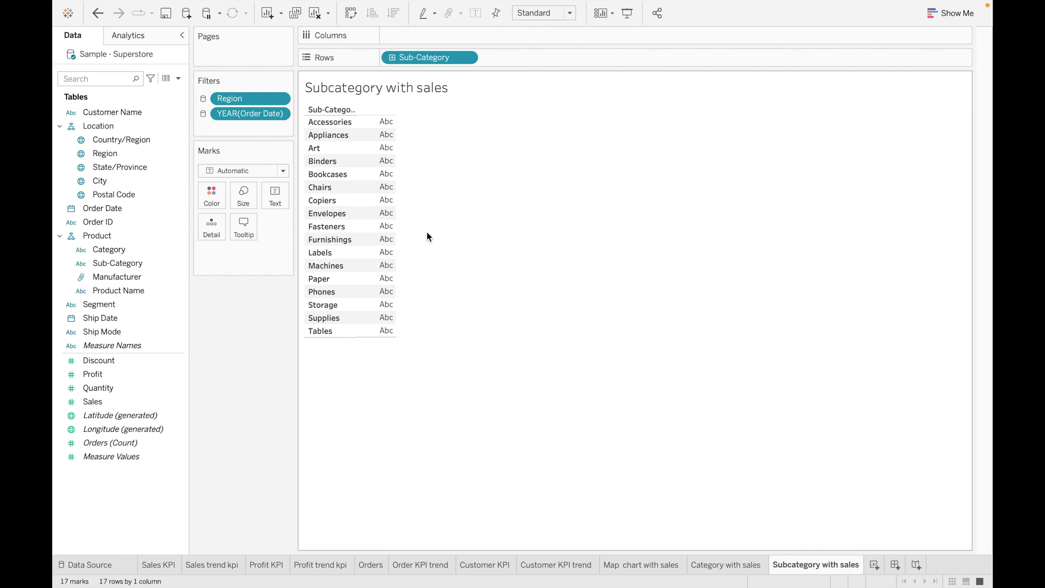
pyautogui.moveTo(131, 405); pyautogui.dragTo(454, 42)
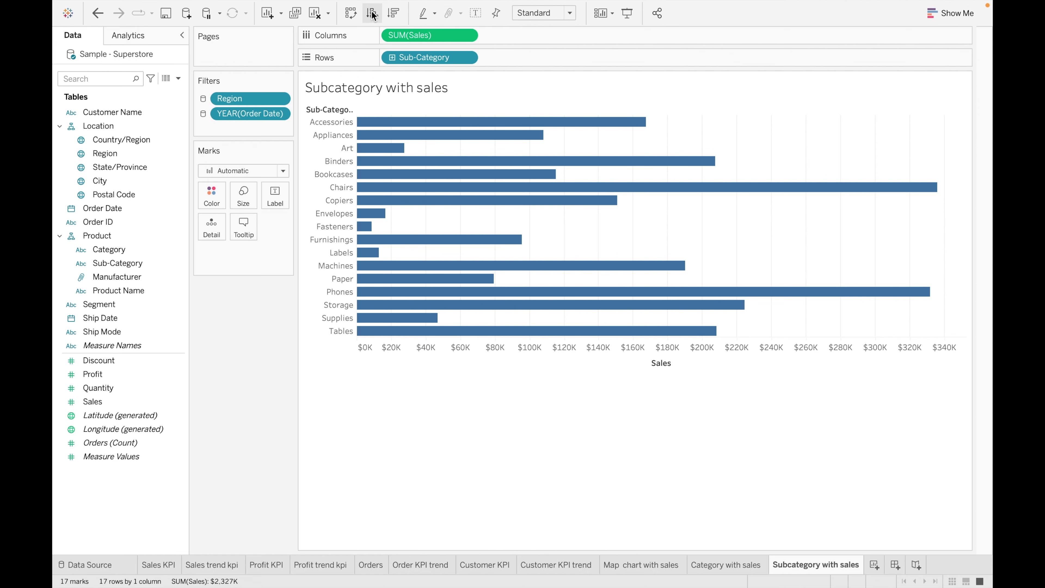
pyautogui.click(351, 13)
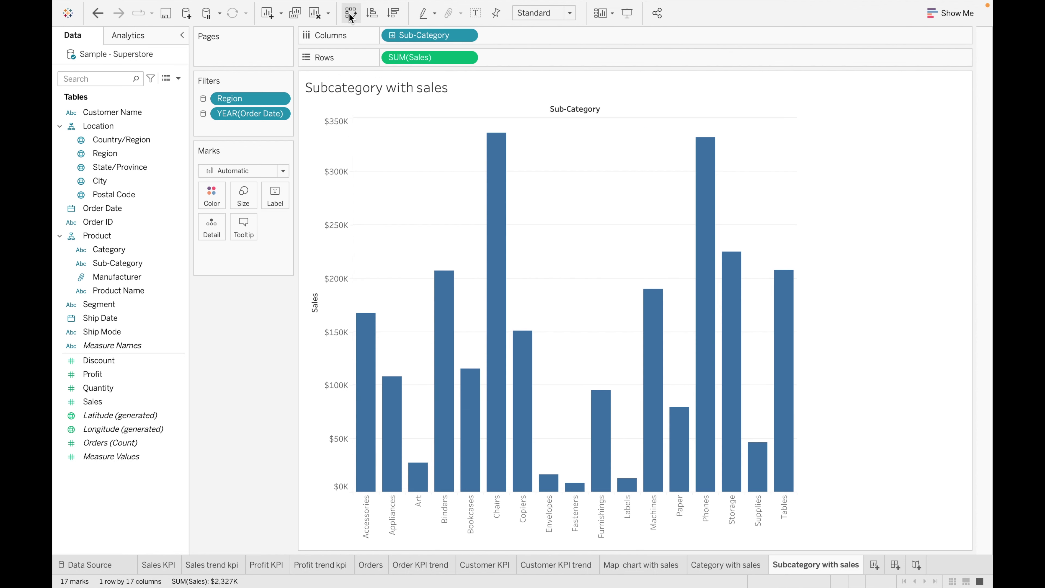
# - Sort the sub-category sales bars in descending order and turn on their mark labels
pyautogui.click(394, 17)
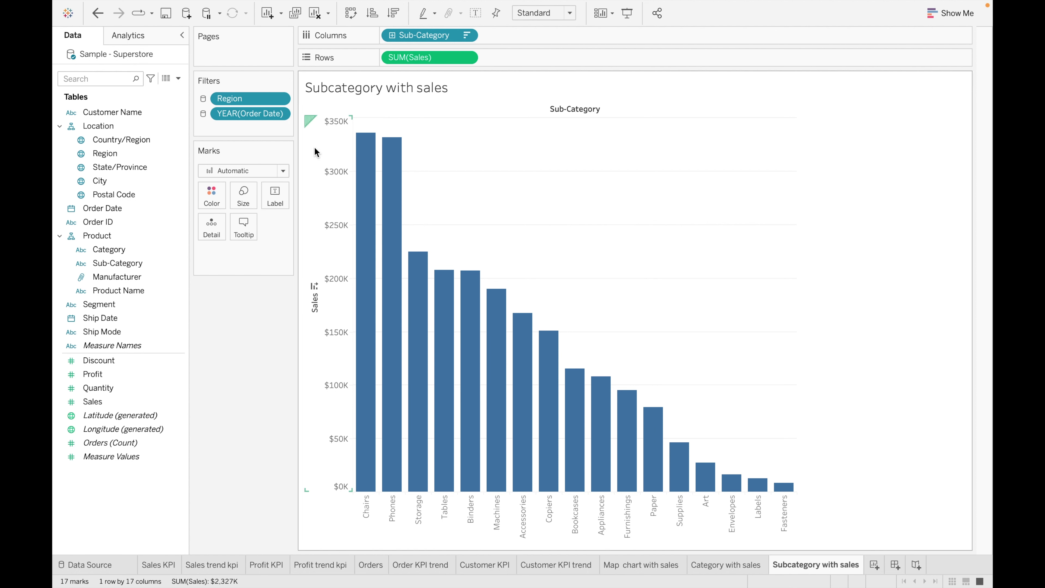
pyautogui.click(274, 196)
pyautogui.click(308, 225)
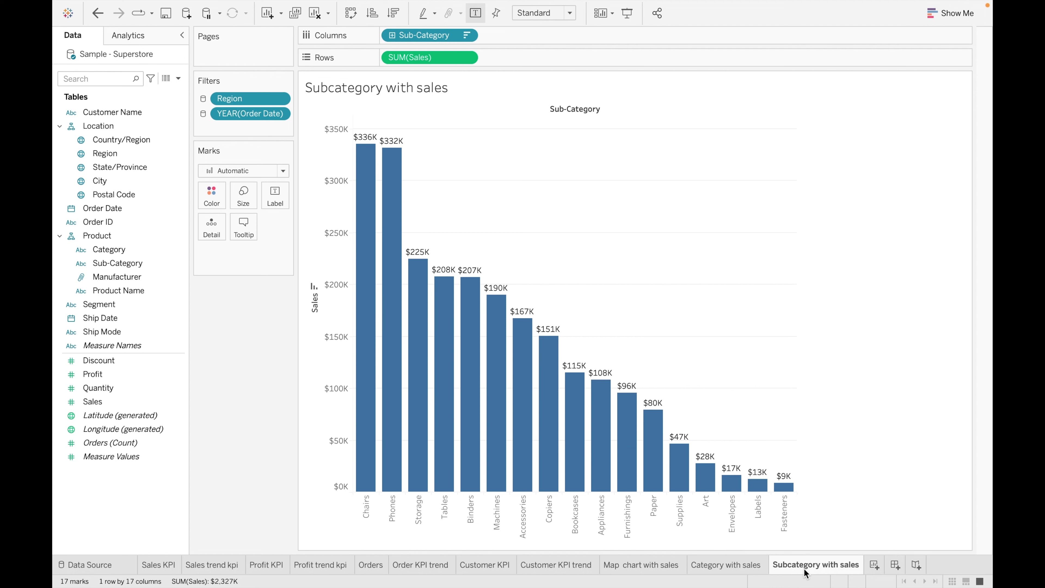
# - Replace the tooltip text on the "Category with sales" sheet with an embedded "Subcategory with sales" sheet
pyautogui.moveTo(742, 568)
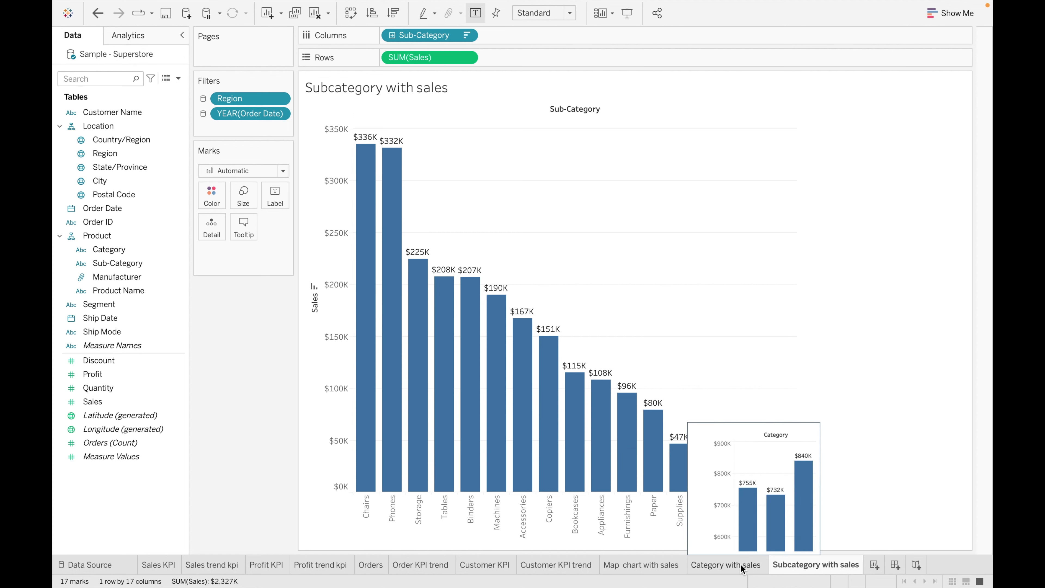
pyautogui.click(742, 568)
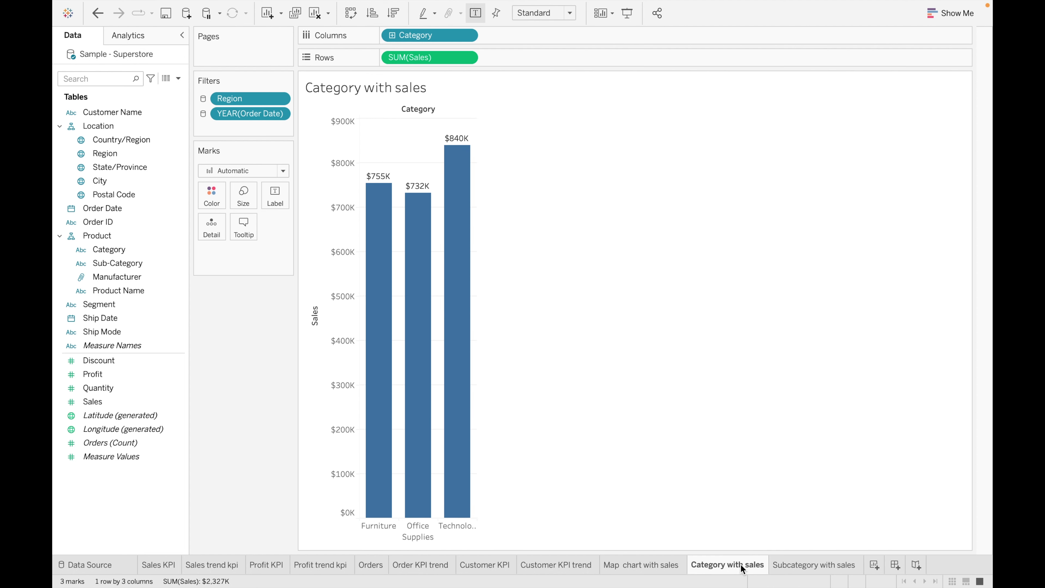
pyautogui.click(249, 227)
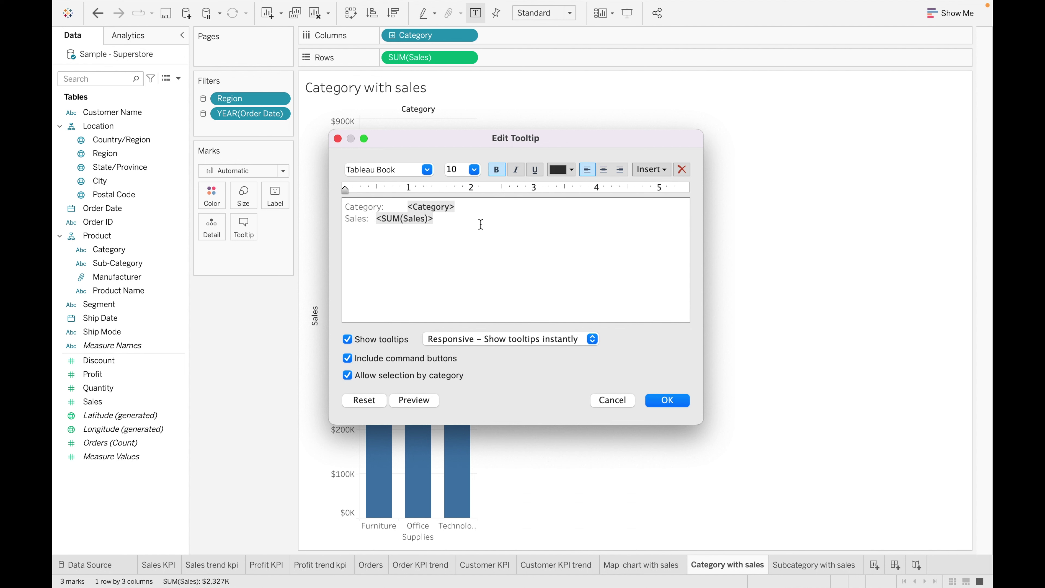
pyautogui.press('super+a')
pyautogui.press('BackSpace')
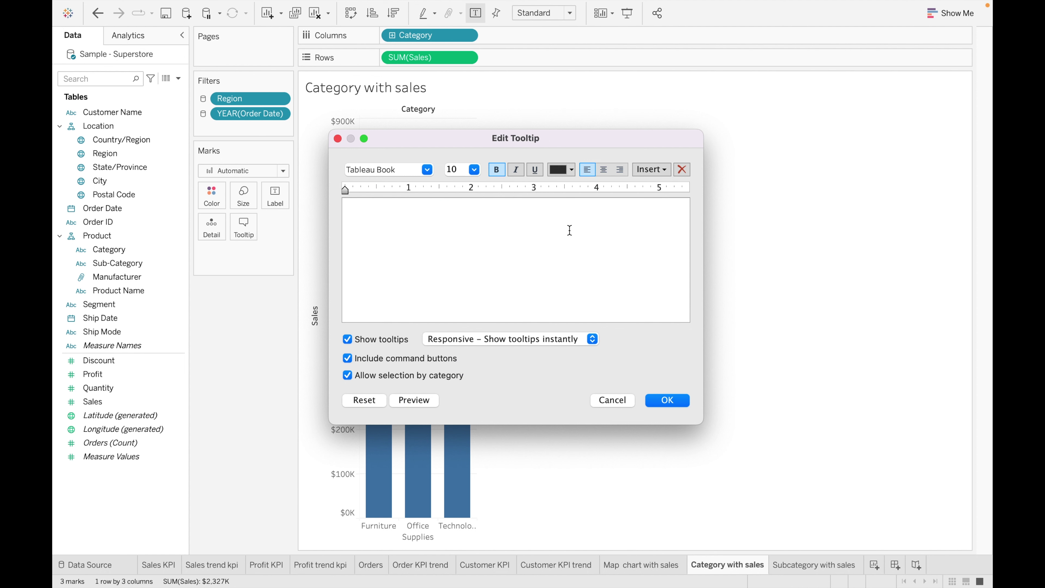
pyautogui.click(648, 170)
pyautogui.moveTo(697, 189)
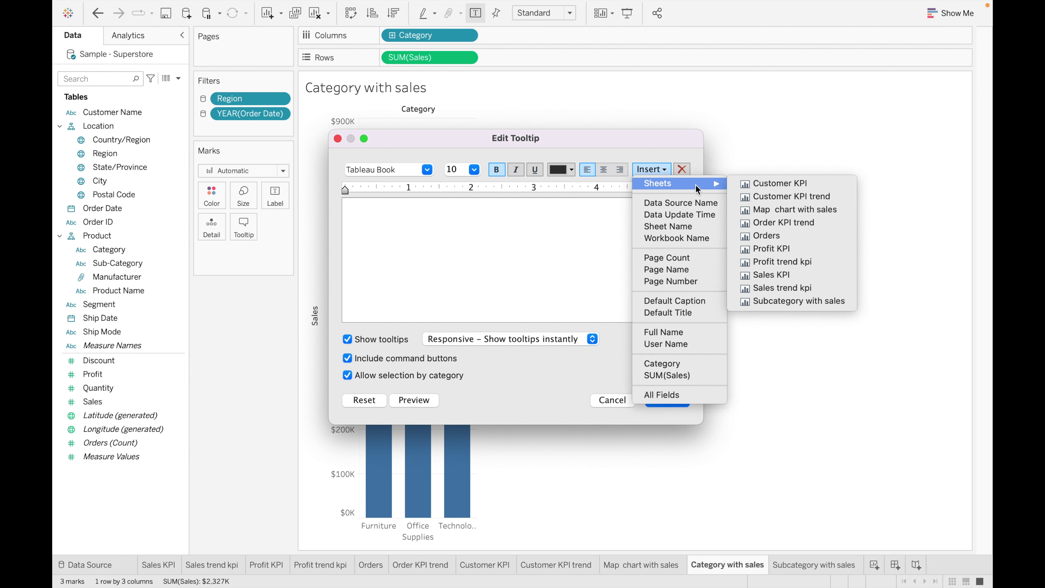
pyautogui.click(794, 306)
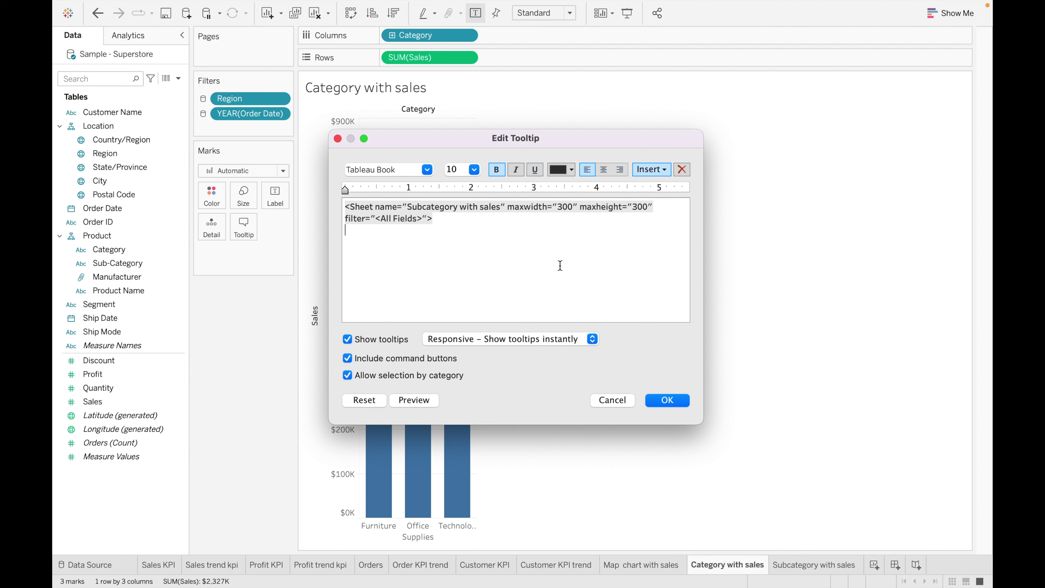
# - Add the Category and SUM(Sales) fields, separated by a vertical bar, below the embedded sheet in the tooltip
pyautogui.click(658, 170)
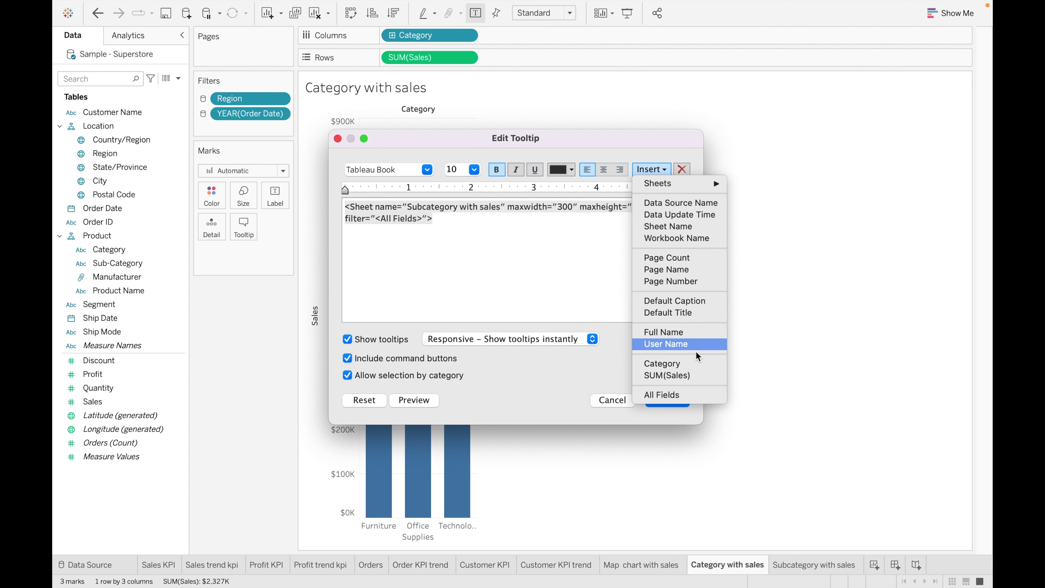
pyautogui.click(689, 367)
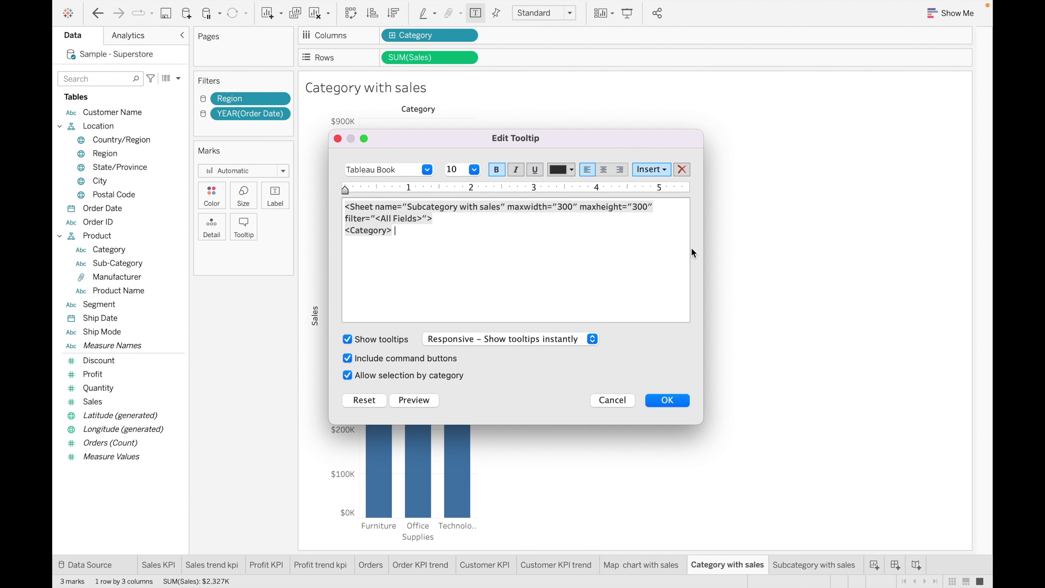
pyautogui.click(658, 164)
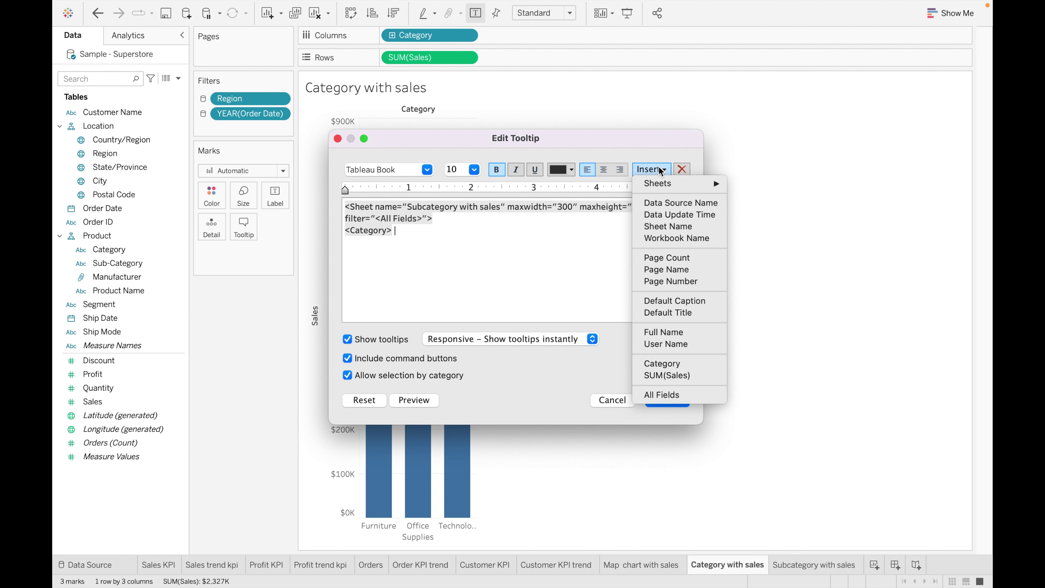
pyautogui.click(689, 376)
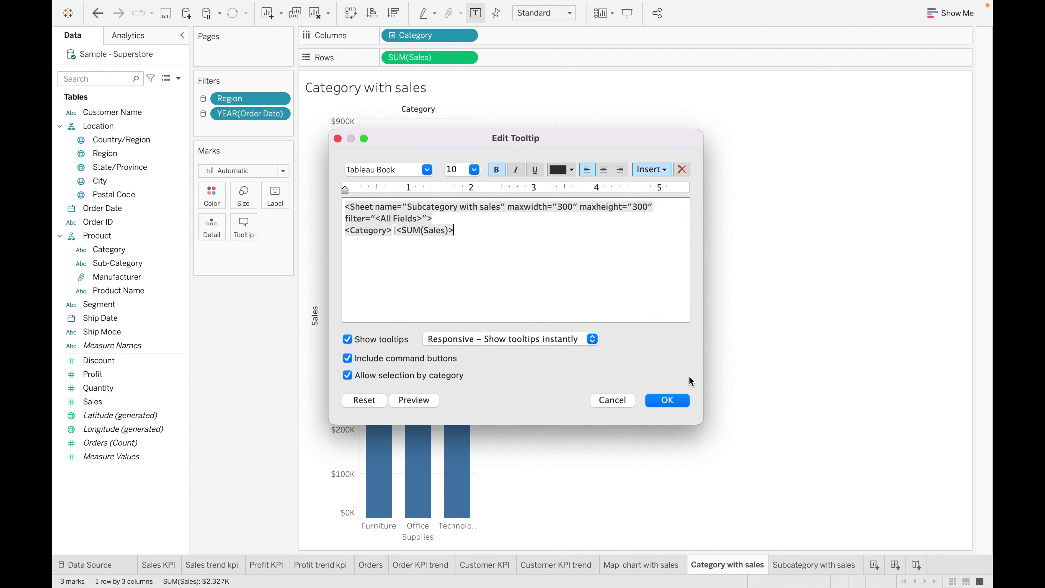
pyautogui.click(673, 403)
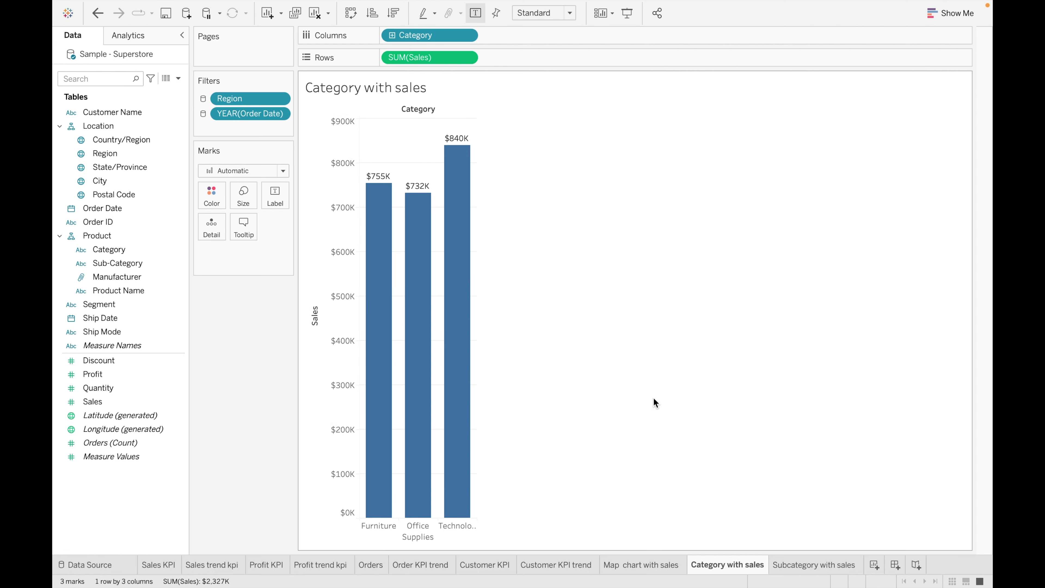
# - Delete the embedded "Subcategory with sales" sheet reference from the category bars' tooltip and check the tooltip on the bars
pyautogui.moveTo(464, 304)
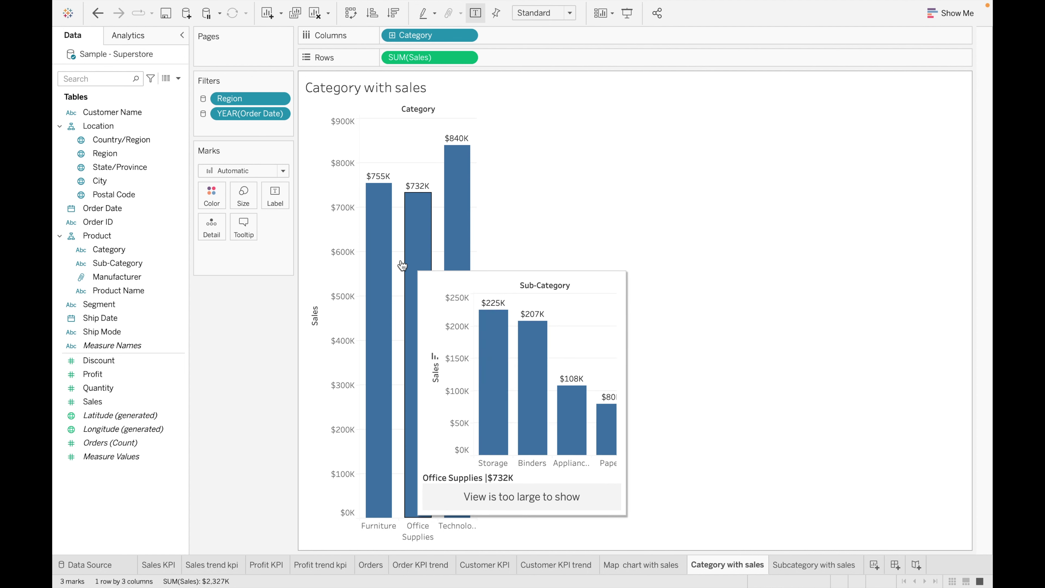
pyautogui.moveTo(386, 265)
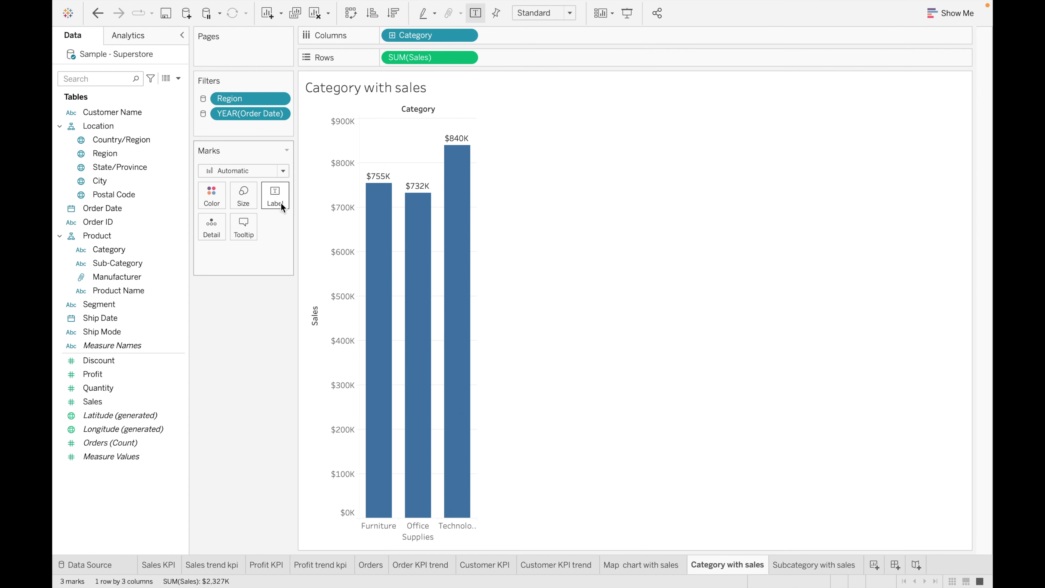
pyautogui.click(244, 227)
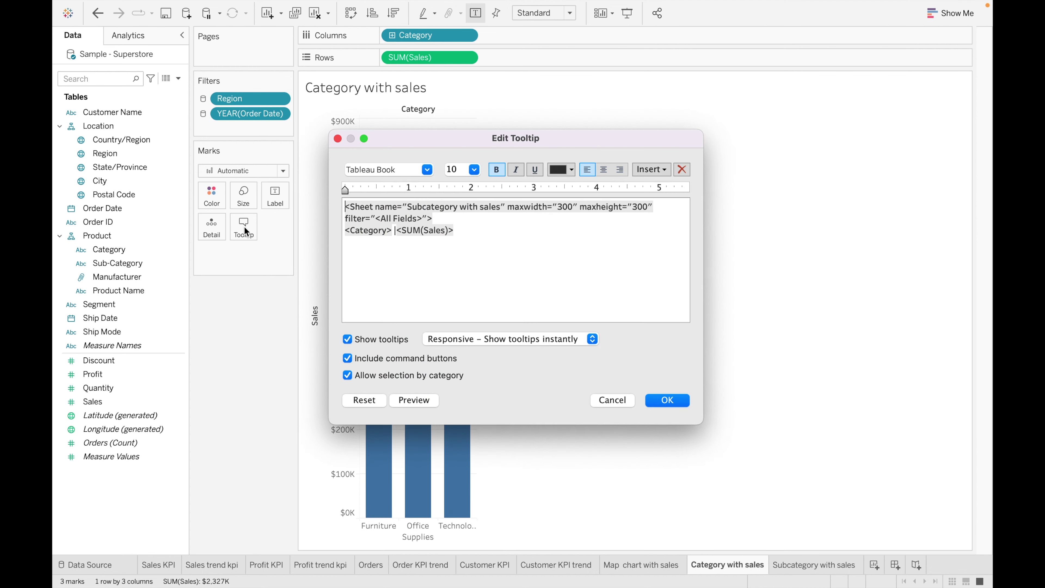
pyautogui.tripleClick(566, 210)
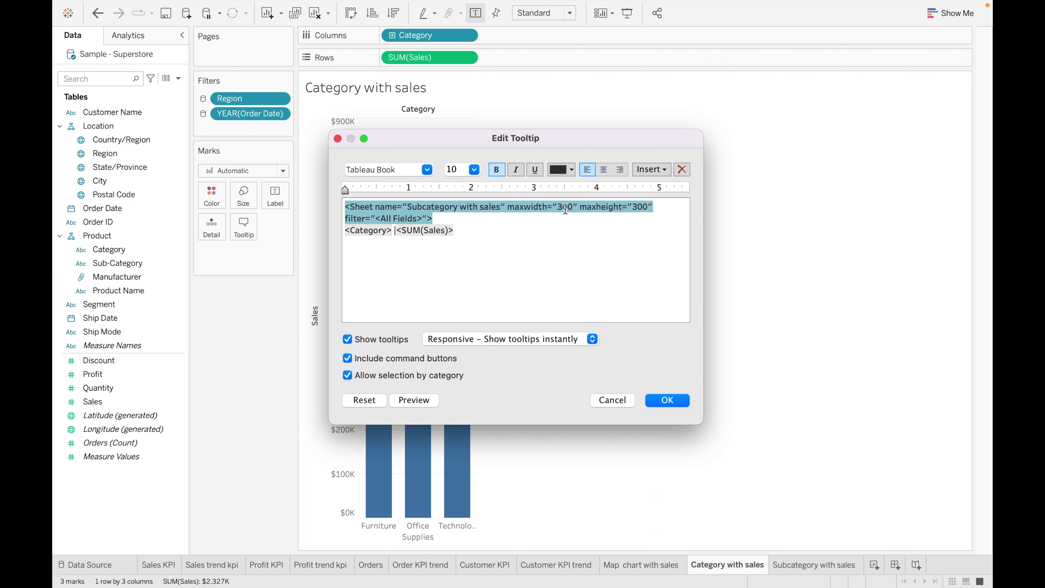
pyautogui.press('BackSpace')
pyautogui.click(671, 401)
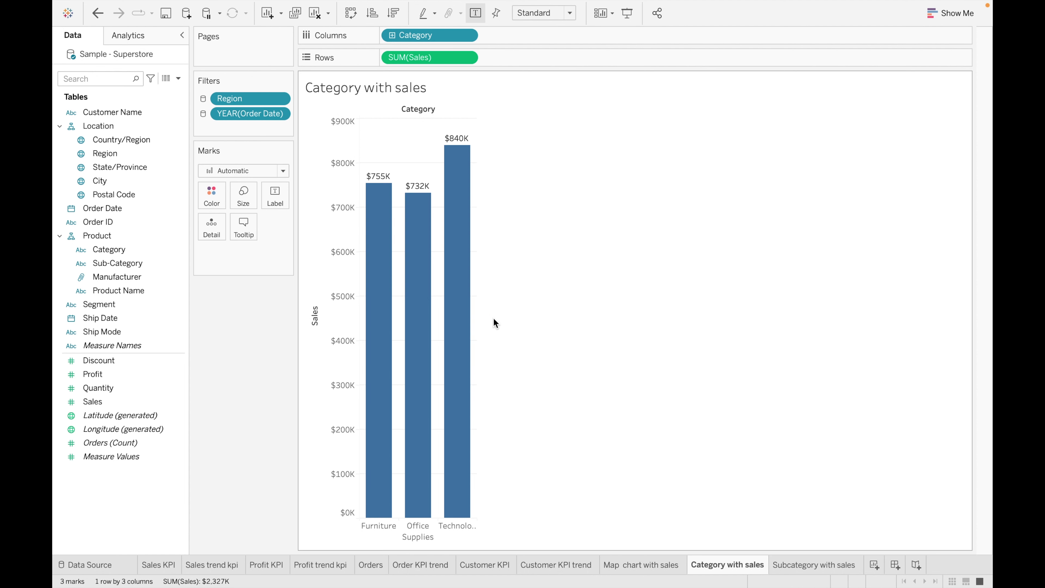
pyautogui.moveTo(417, 303)
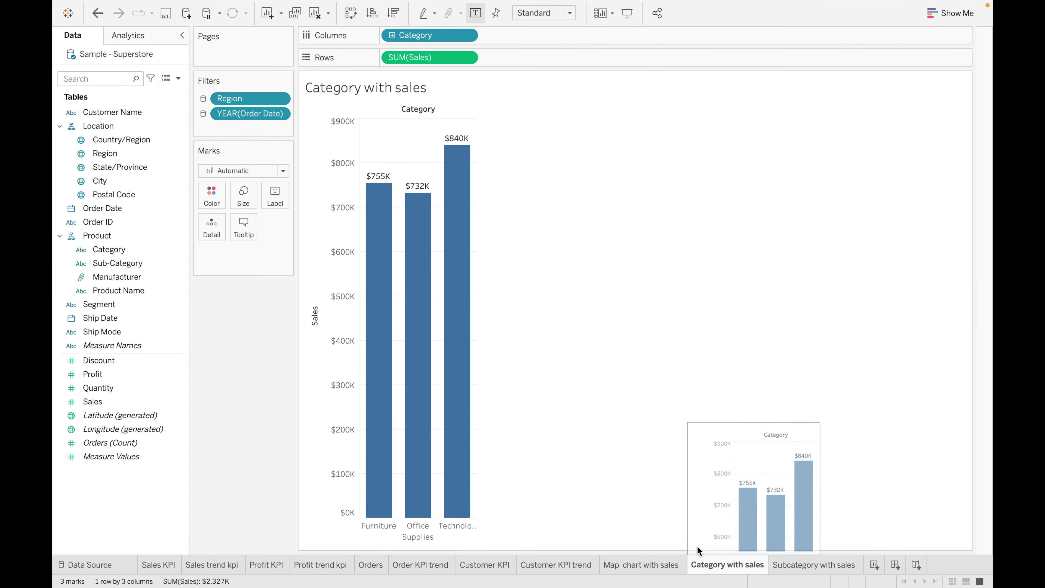
pyautogui.click(675, 562)
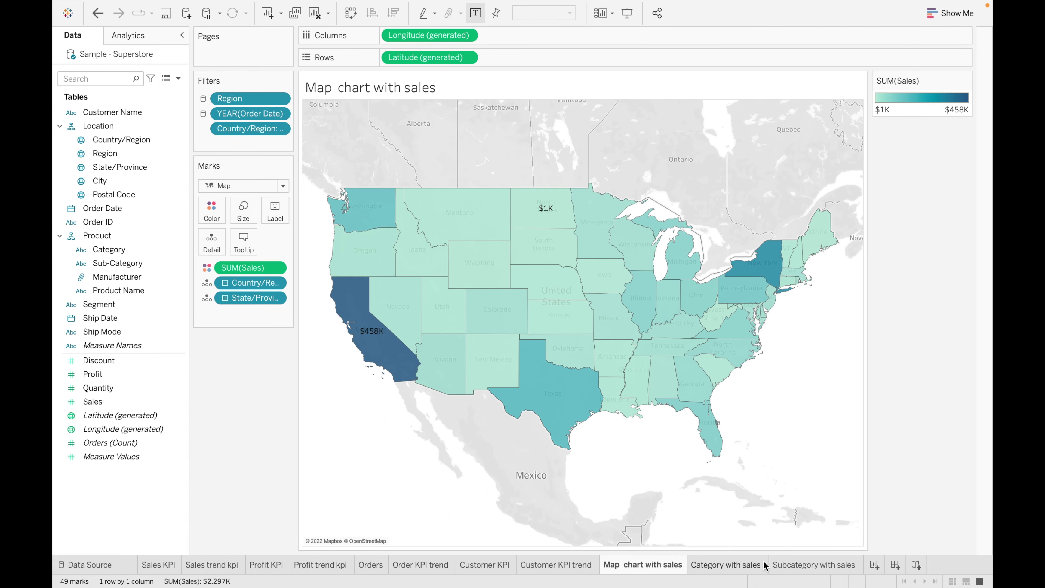
pyautogui.click(748, 568)
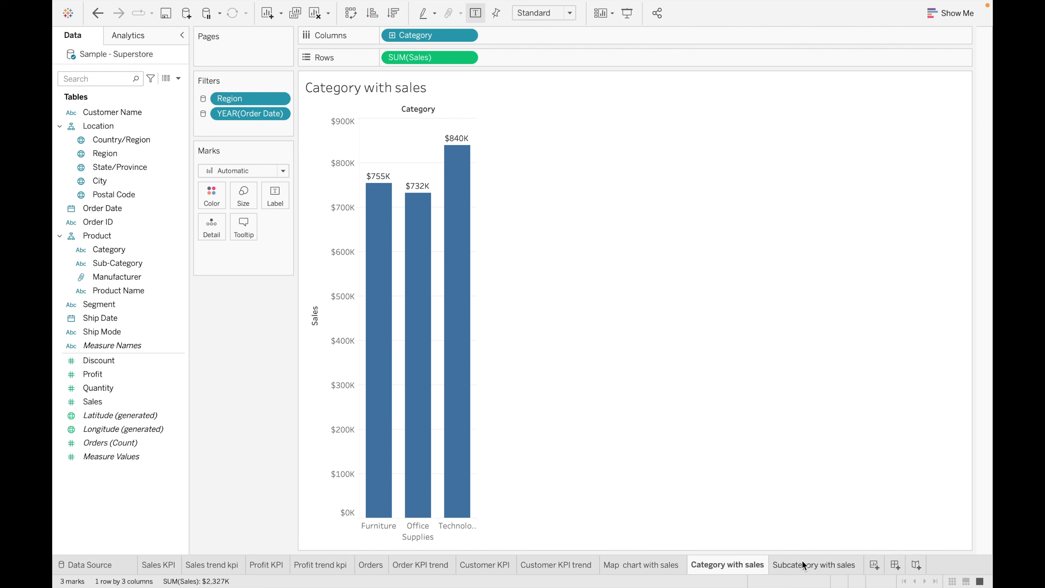
pyautogui.click(802, 561)
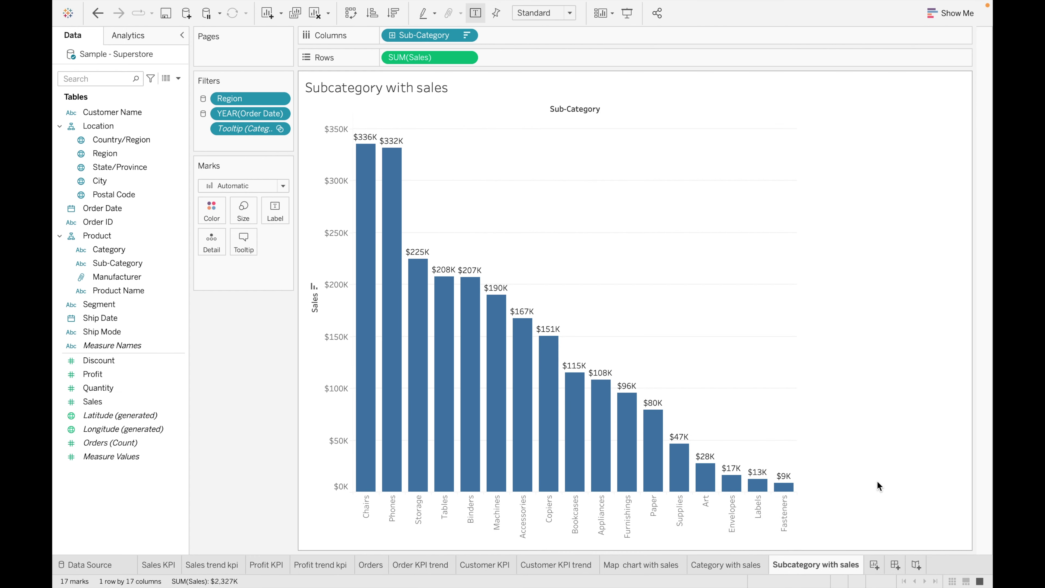
# - Add a new worksheet and plot Sales by Customer Name as horizontal bars
pyautogui.click(874, 564)
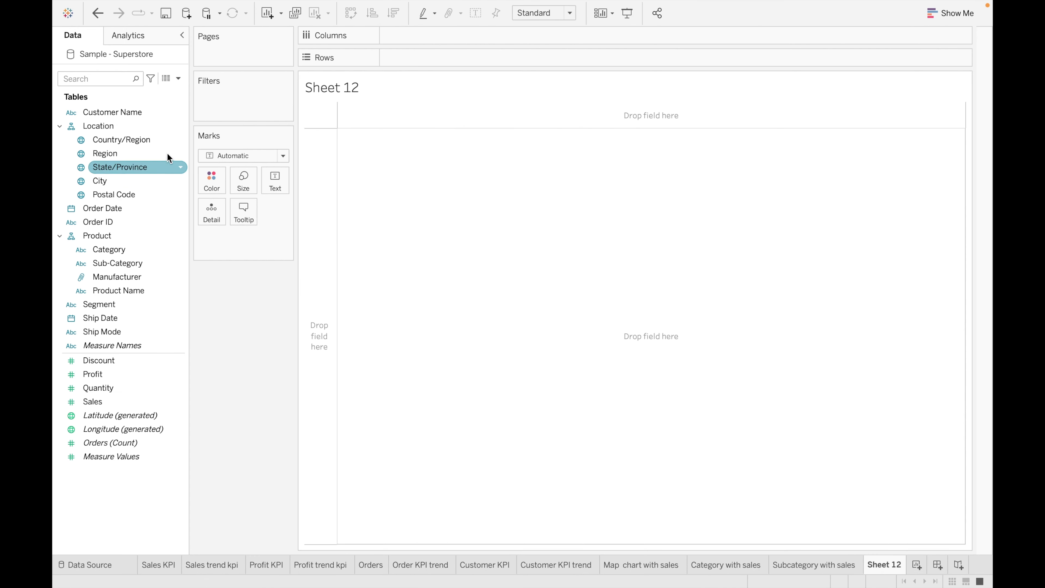
pyautogui.doubleClick(144, 117)
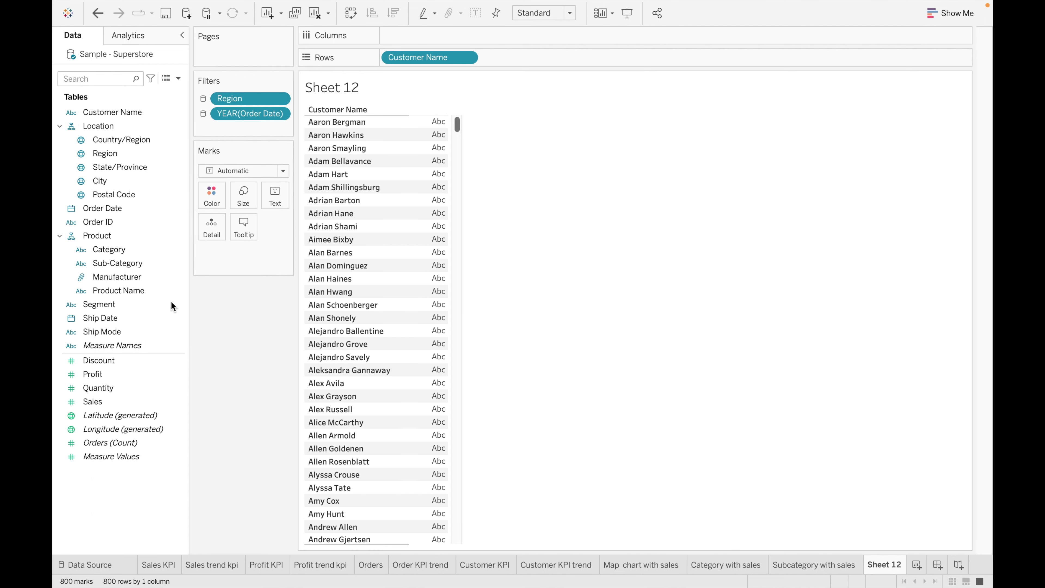
pyautogui.moveTo(109, 403); pyautogui.dragTo(442, 36)
# - Filter Customer Name to the top 5 by sum of Sales and sort the customer bars in descending order
pyautogui.moveTo(143, 116); pyautogui.dragTo(255, 130)
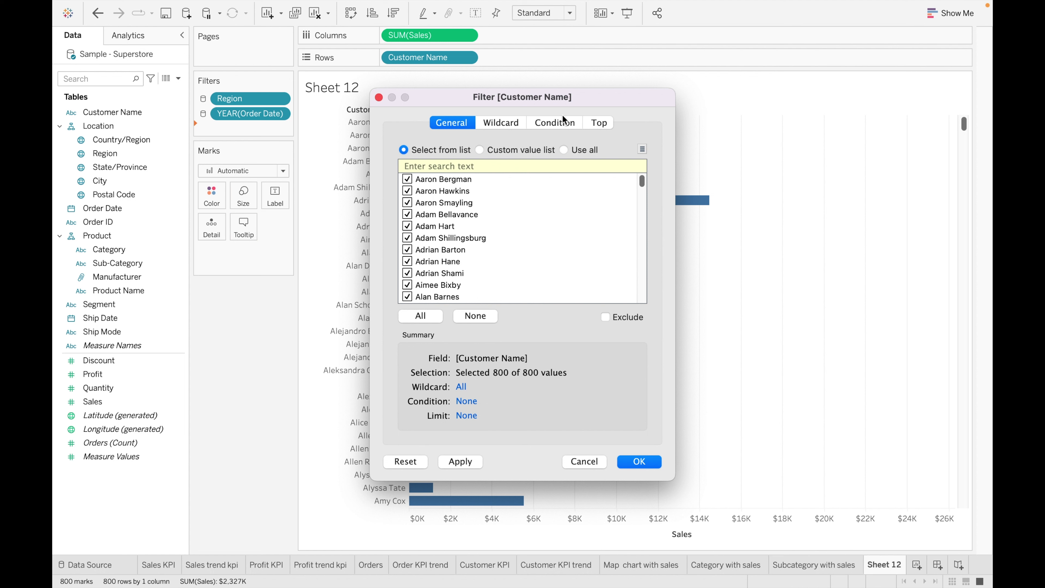
pyautogui.click(604, 125)
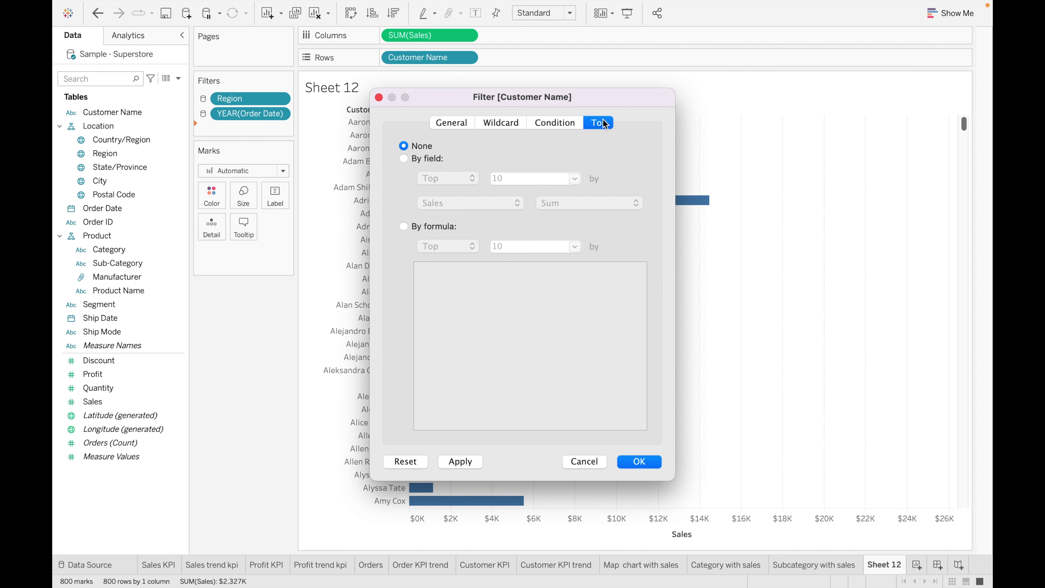
pyautogui.click(403, 158)
pyautogui.click(575, 179)
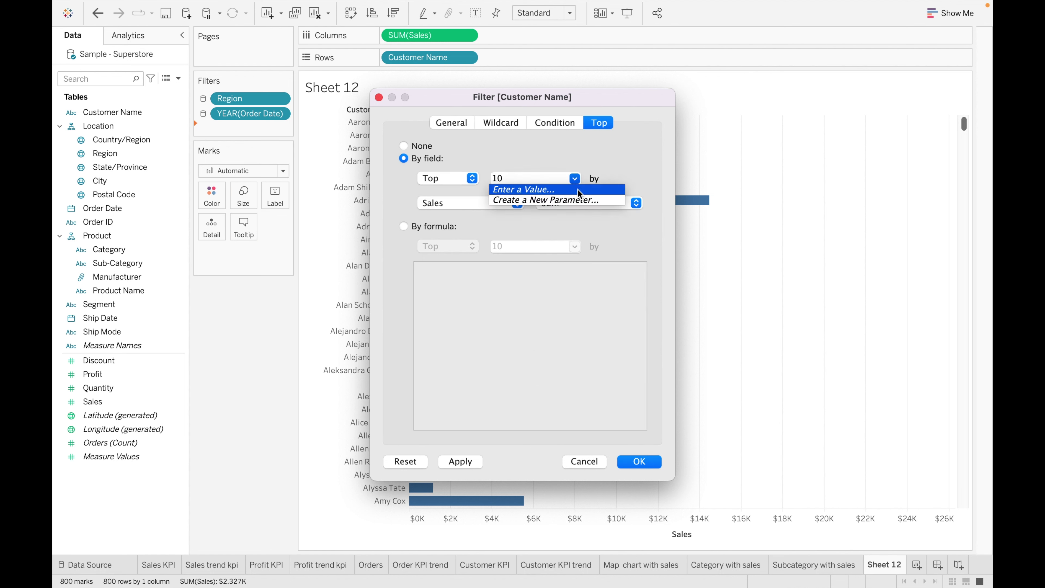
pyautogui.click(576, 179)
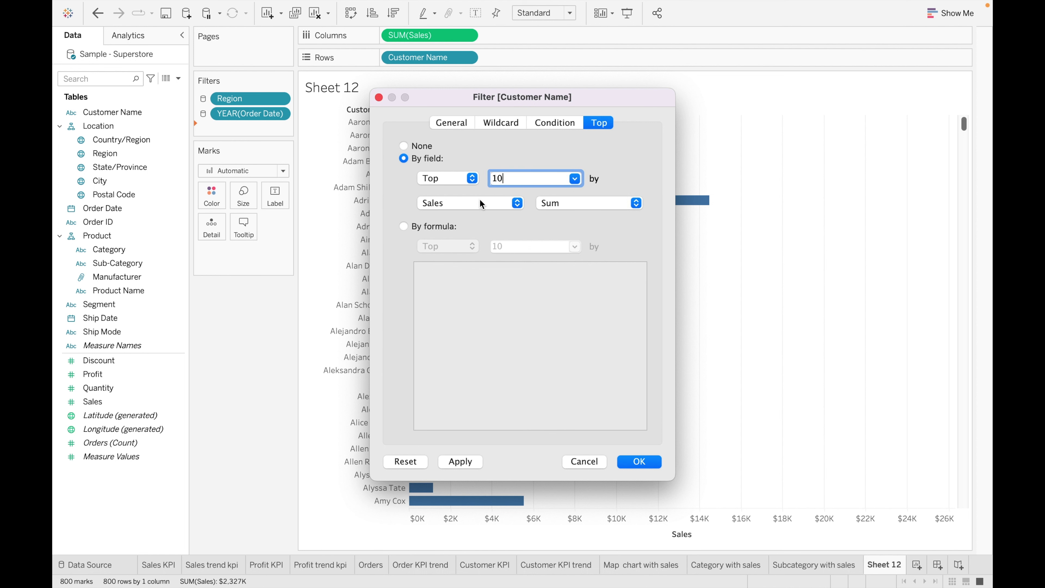
pyautogui.write('5')
pyautogui.click(642, 463)
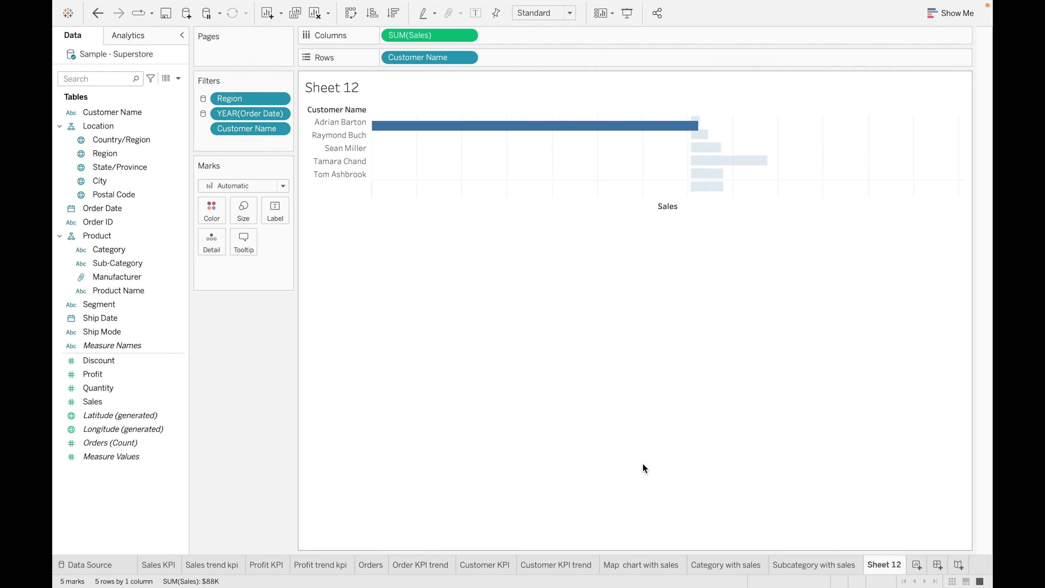
pyautogui.click(394, 13)
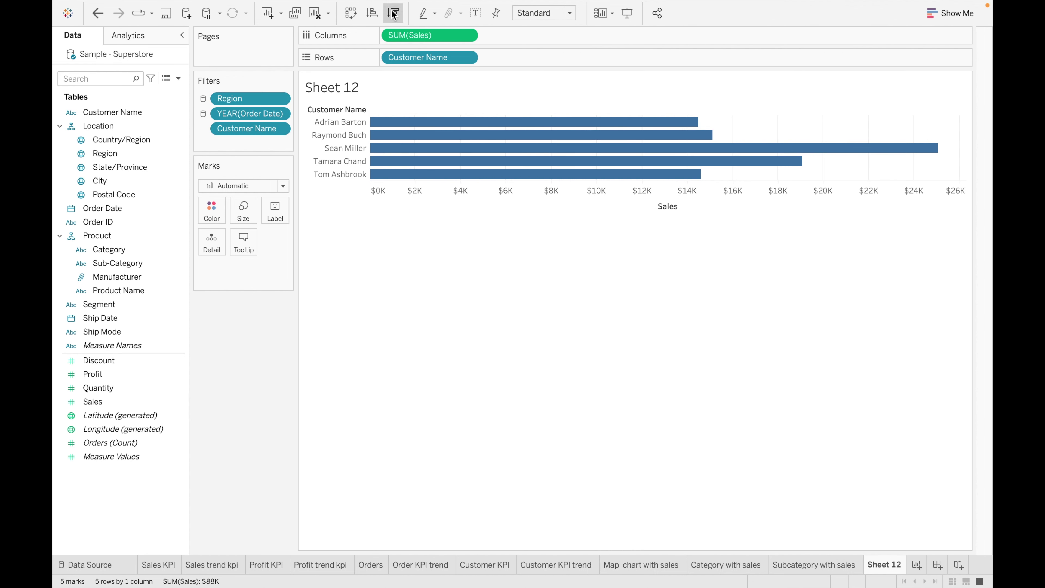
# - Show mark labels on the customer sales bars
pyautogui.click(275, 210)
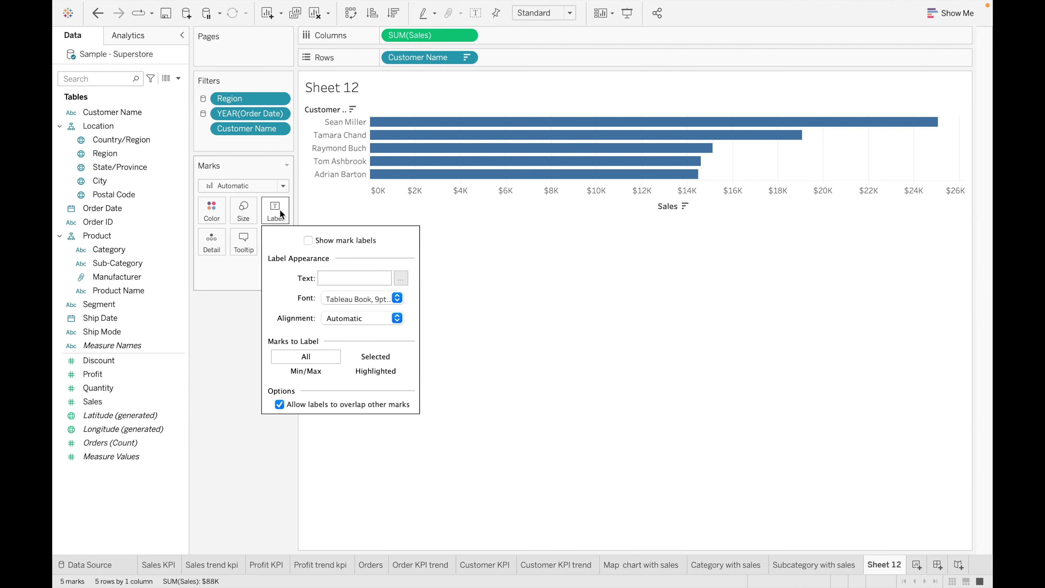
pyautogui.click(308, 240)
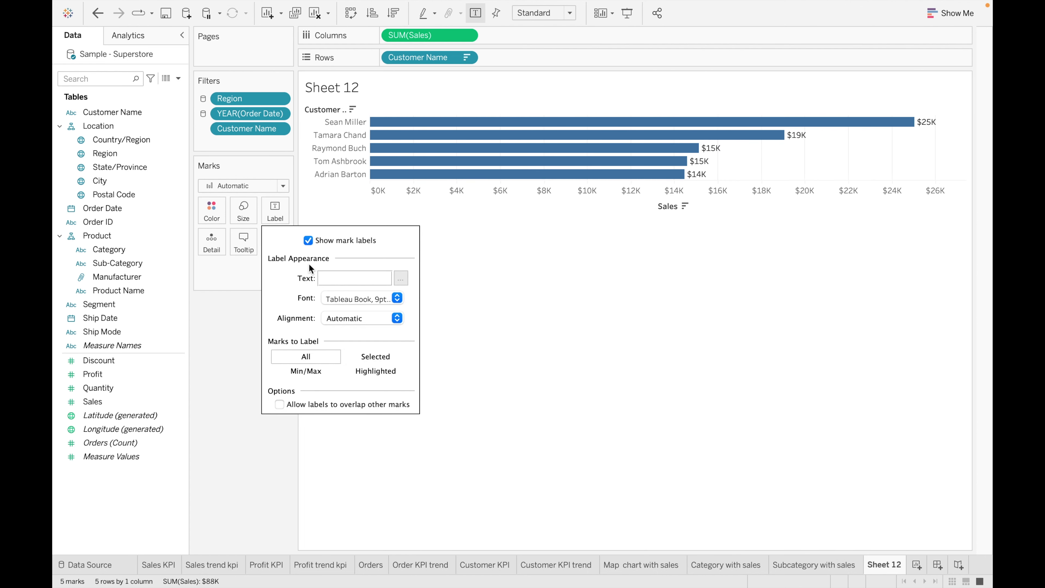
pyautogui.click(204, 302)
# - Remove the "Customer Name:" caption from the customer bars' tooltip, keeping only the Customer Name field on that line
pyautogui.click(236, 242)
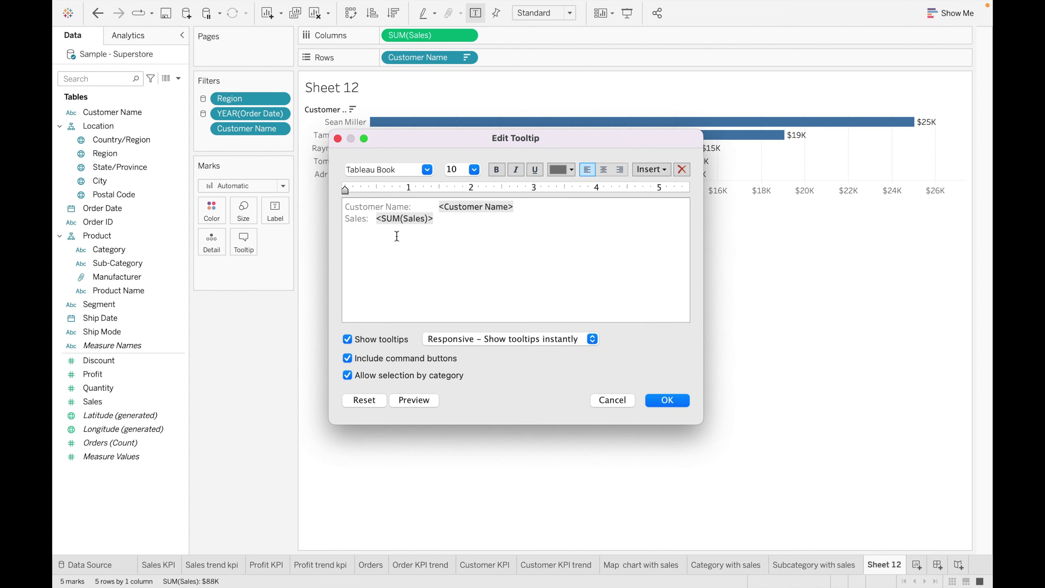
pyautogui.click(439, 207)
pyautogui.press('BackSpace')
pyautogui.press('BackSpace')
pyautogui.press('BackSpace')
pyautogui.press('BackSpace')
pyautogui.press('BackSpace')
pyautogui.press('BackSpace')
pyautogui.press('BackSpace')
pyautogui.press('BackSpace')
pyautogui.press('BackSpace')
pyautogui.press('BackSpace')
pyautogui.press('BackSpace')
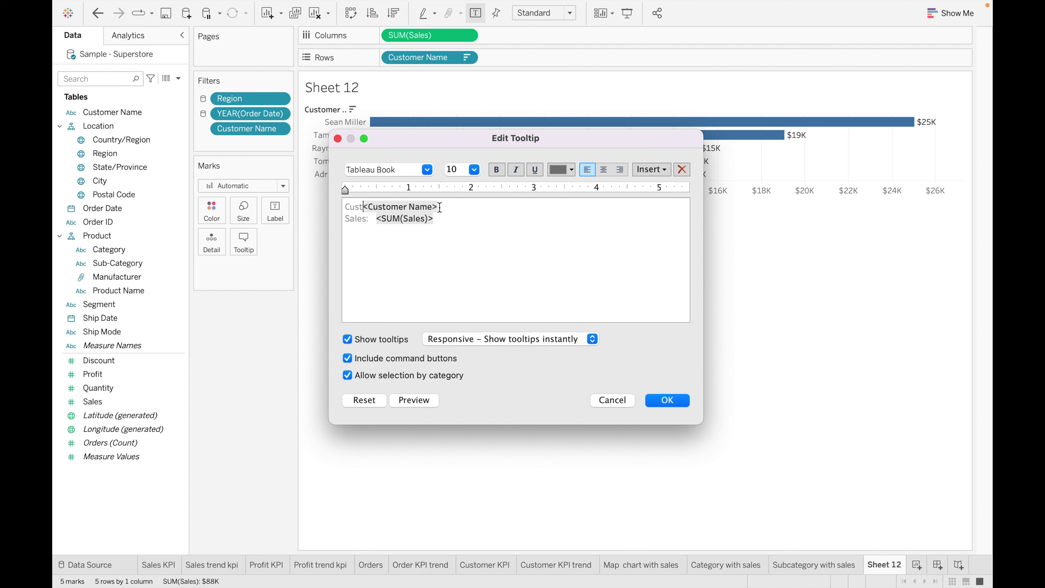
pyautogui.press('BackSpace')
pyautogui.press('BackSpace')
pyautogui.press('BackSpace')
pyautogui.press('BackSpace')
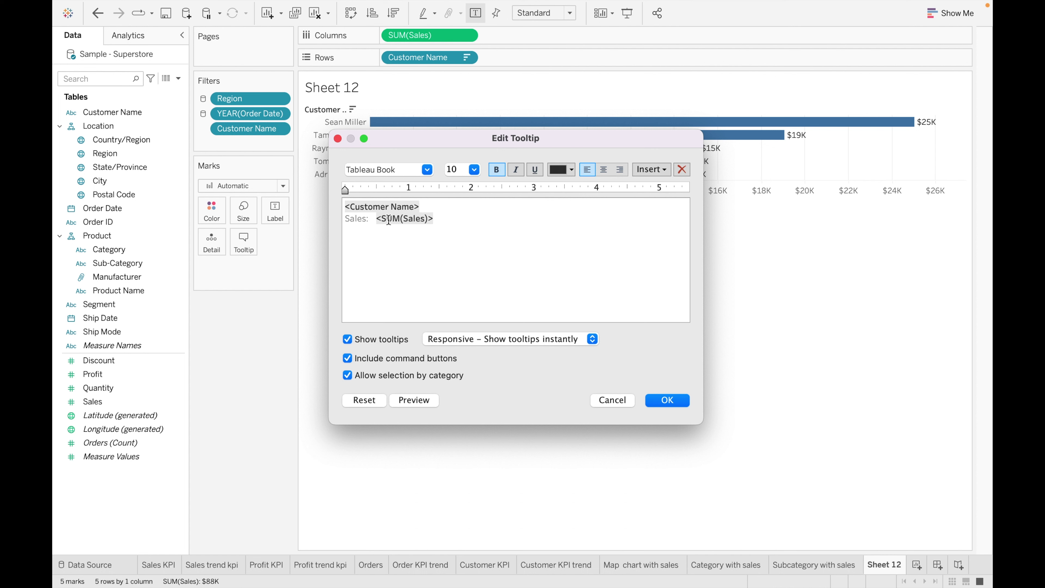
# - Remove the tooltip's "Sales:" caption and put SUM(Sales) on the Customer Name line, separated by a vertical bar
pyautogui.click(376, 223)
pyautogui.press('BackSpace')
pyautogui.press('BackSpace')
pyautogui.press('BackSpace')
pyautogui.press('BackSpace')
pyautogui.press('BackSpace')
pyautogui.press('BackSpace')
pyautogui.press('BackSpace')
pyautogui.press('BackSpace')
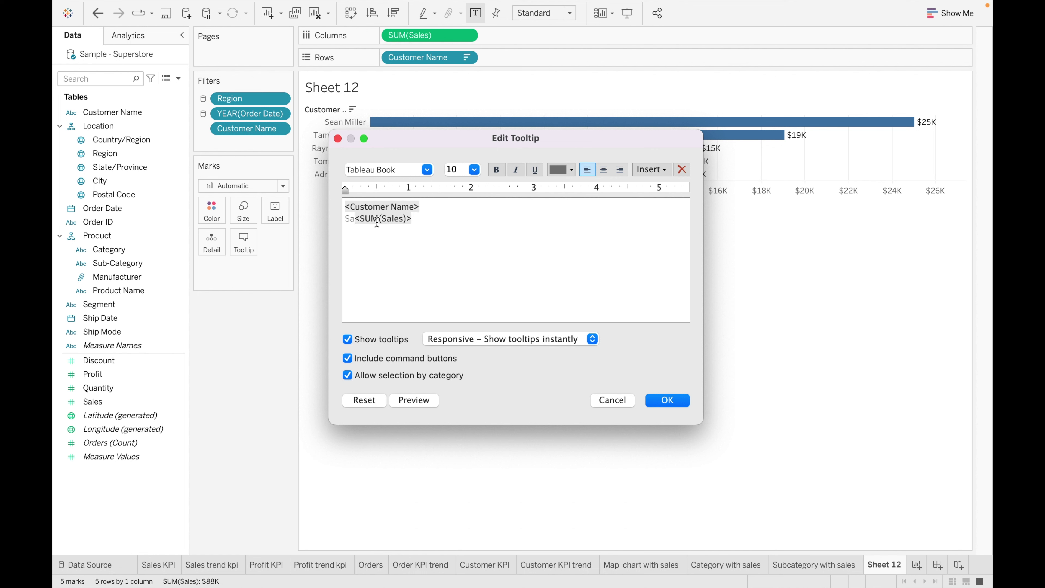
pyautogui.write('| <SUM(Sales)>')
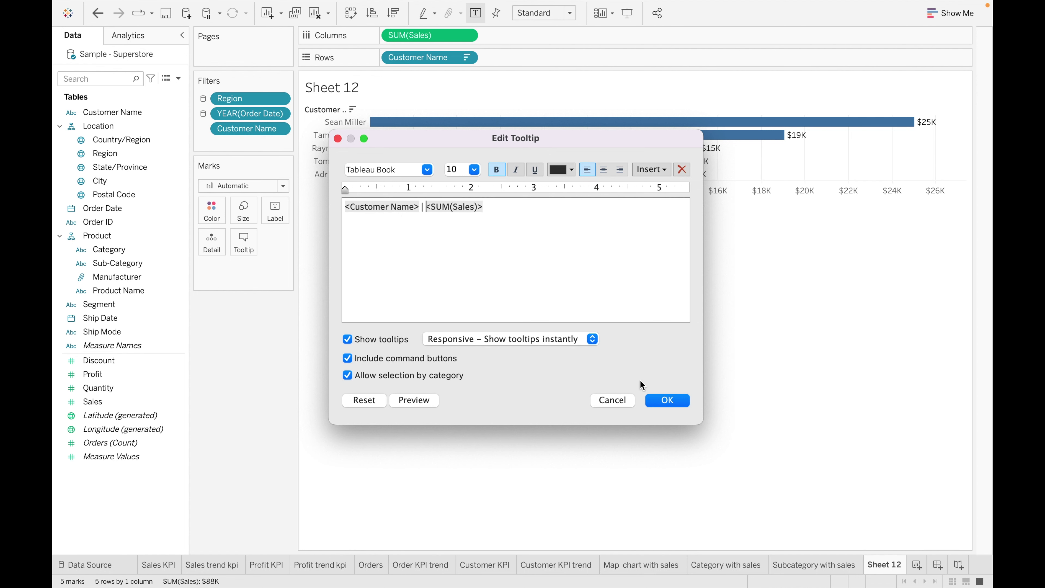
pyautogui.click(660, 403)
pyautogui.moveTo(553, 165)
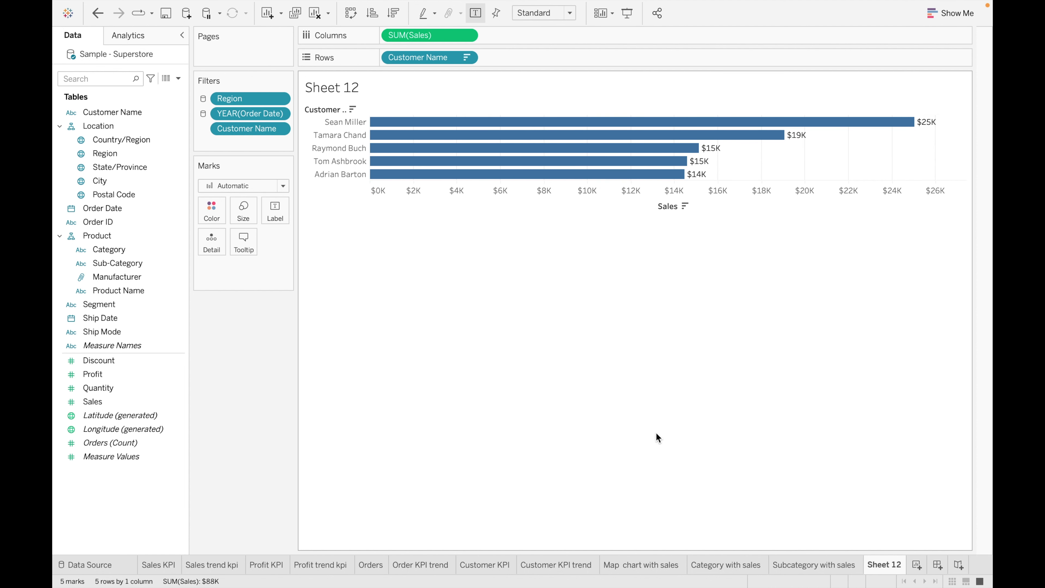
# - Rename the customer sheet as "Top 5 custmer with Sales"
pyautogui.doubleClick(882, 563)
pyautogui.write('To')
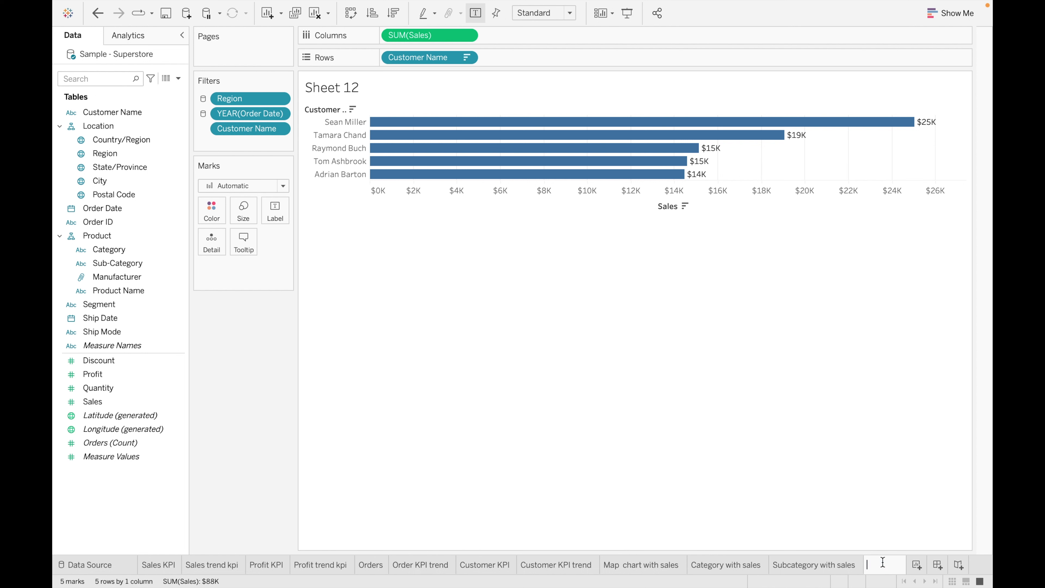
pyautogui.write('p 5 cust')
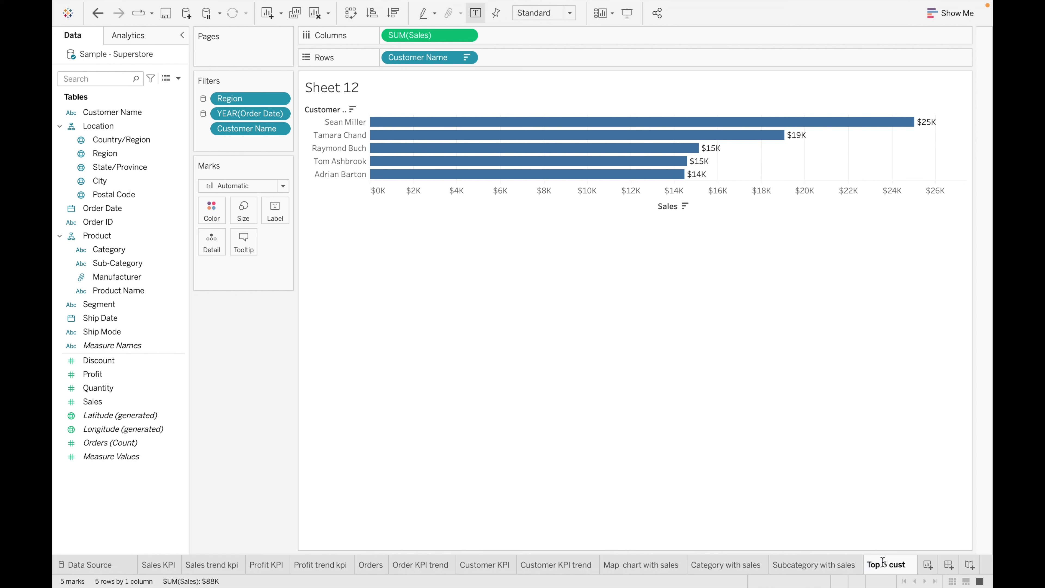
pyautogui.write('mer w')
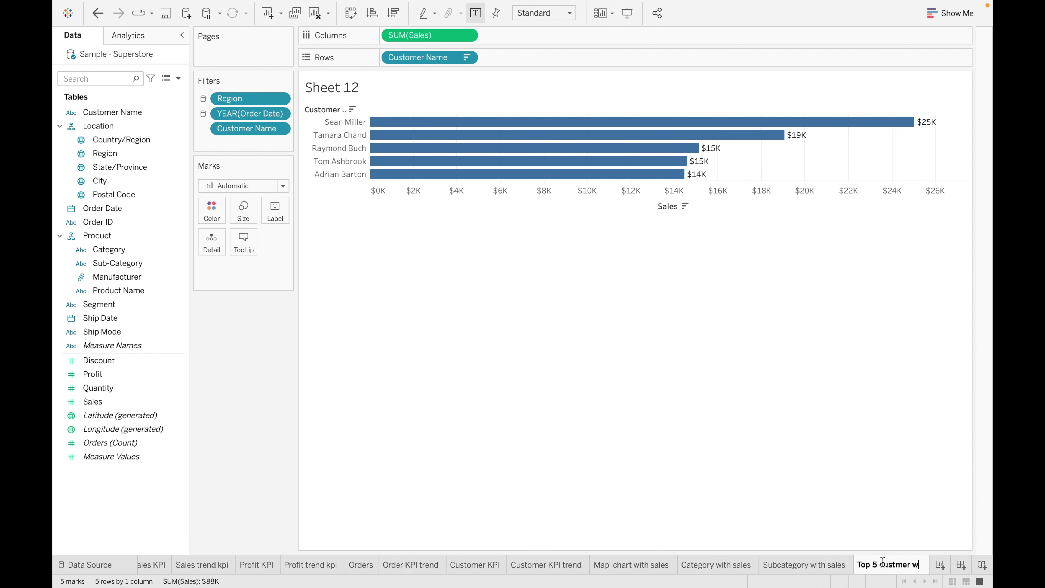
pyautogui.write('ith Sales')
pyautogui.press('Return')
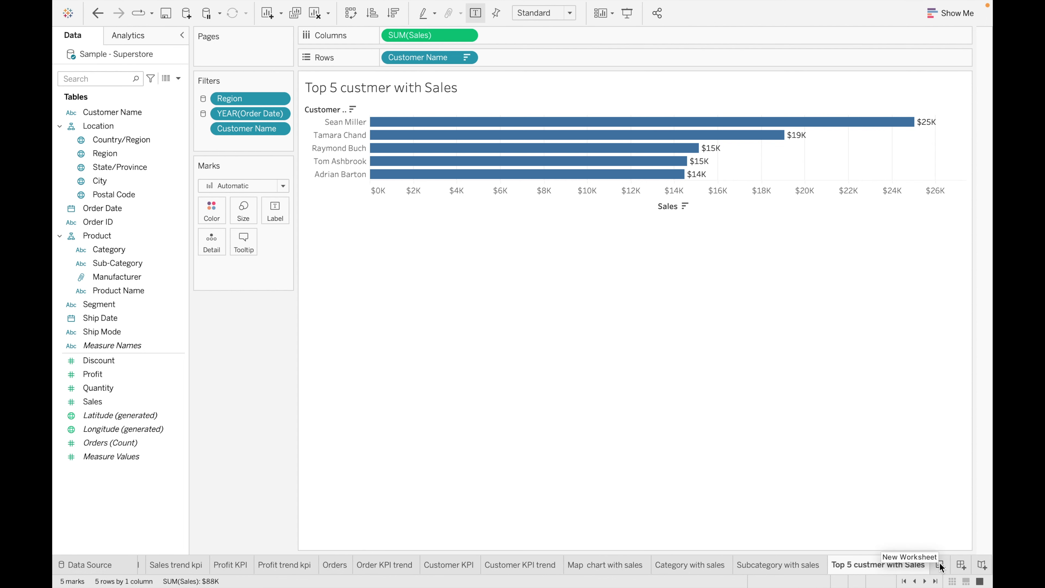
# - Add a new worksheet and plot Sales by Product Name as horizontal bars, adding all members
pyautogui.click(941, 565)
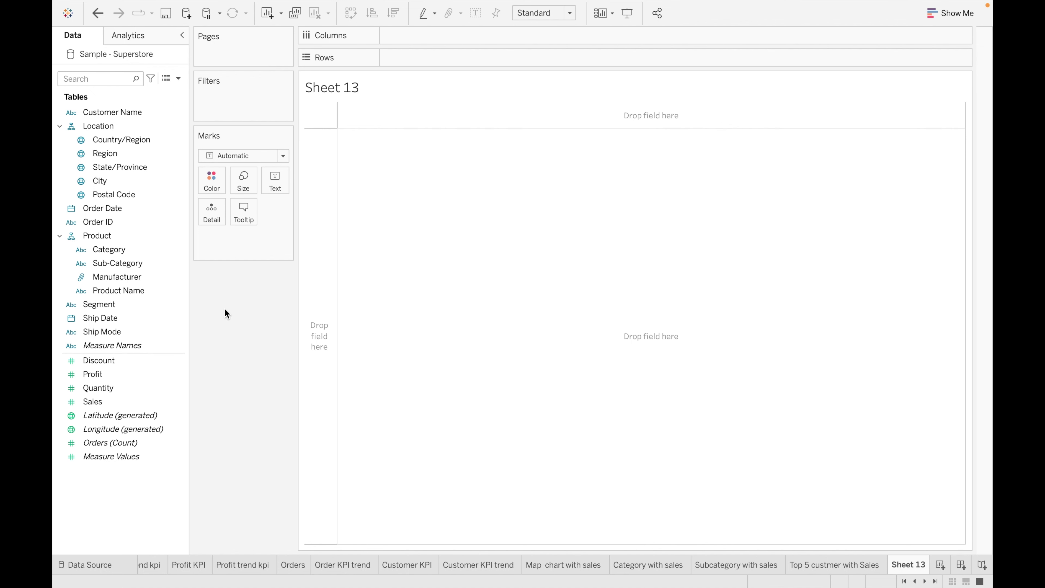
pyautogui.moveTo(123, 290); pyautogui.dragTo(463, 63)
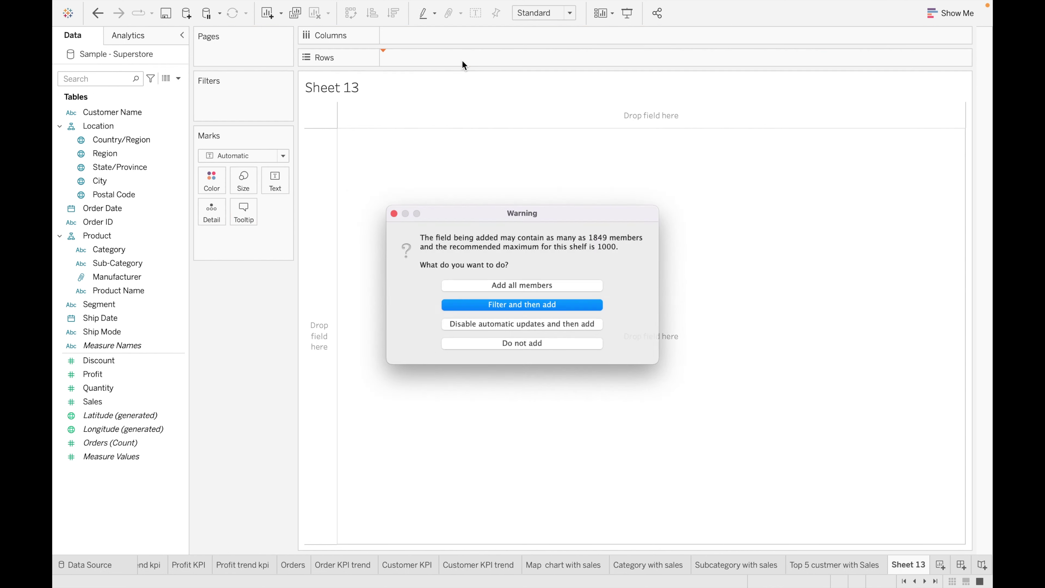
pyautogui.click(547, 285)
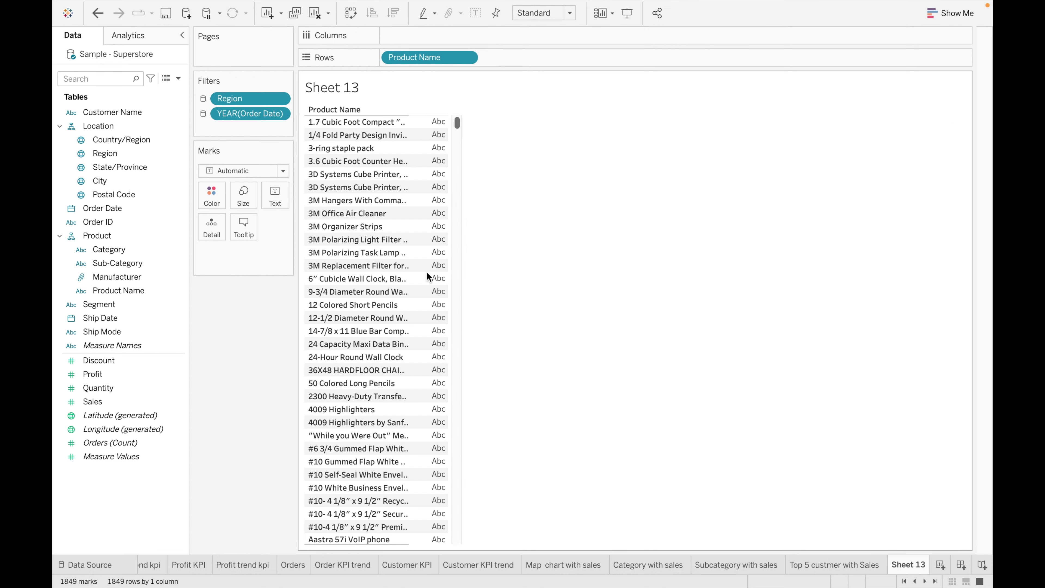
pyautogui.moveTo(93, 402); pyautogui.dragTo(423, 34)
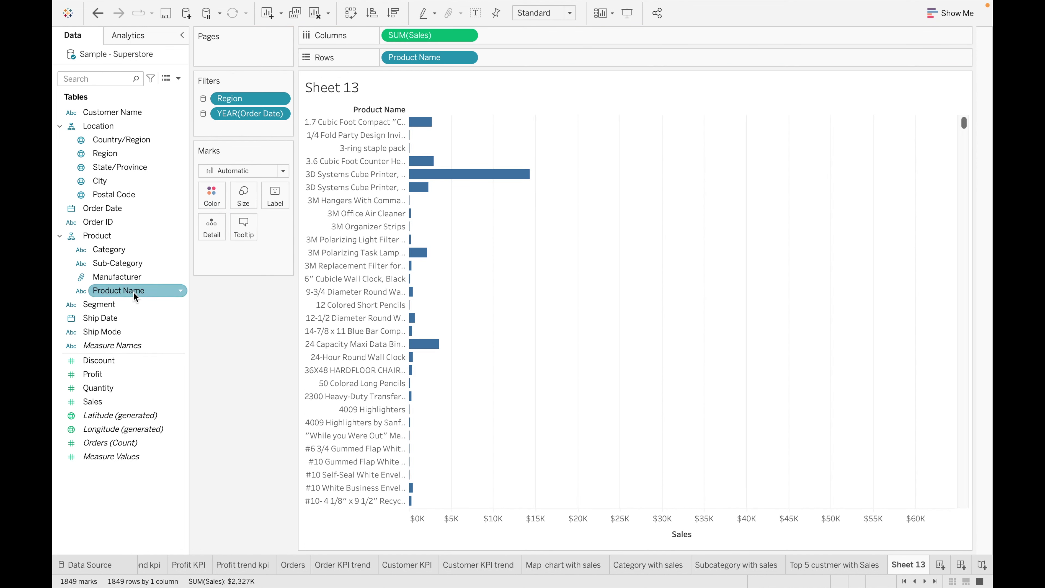
# - Filter Product Name to the top 5 by sum of Sales
pyautogui.moveTo(133, 290); pyautogui.dragTo(270, 138)
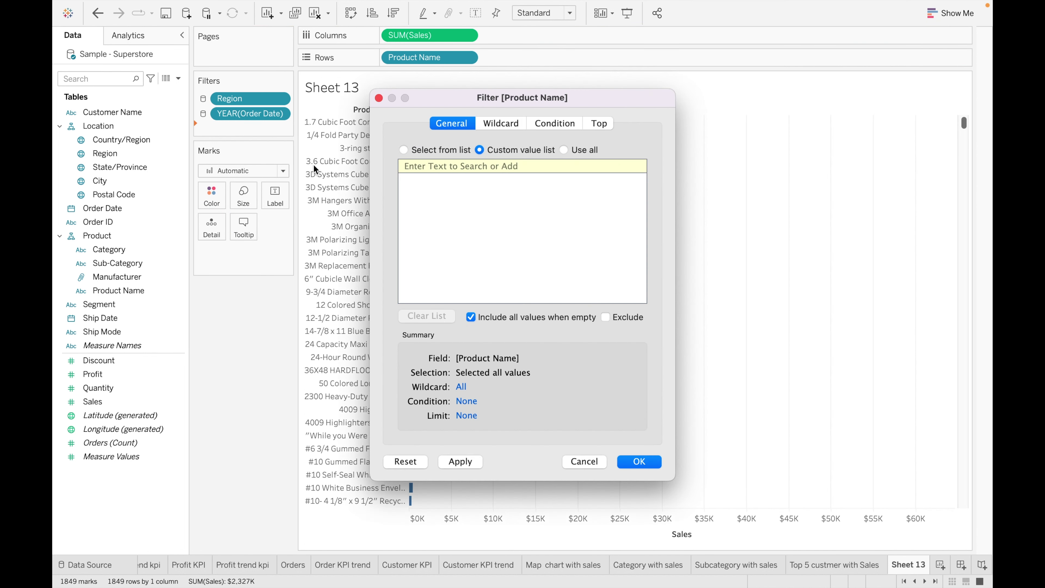
pyautogui.click(599, 122)
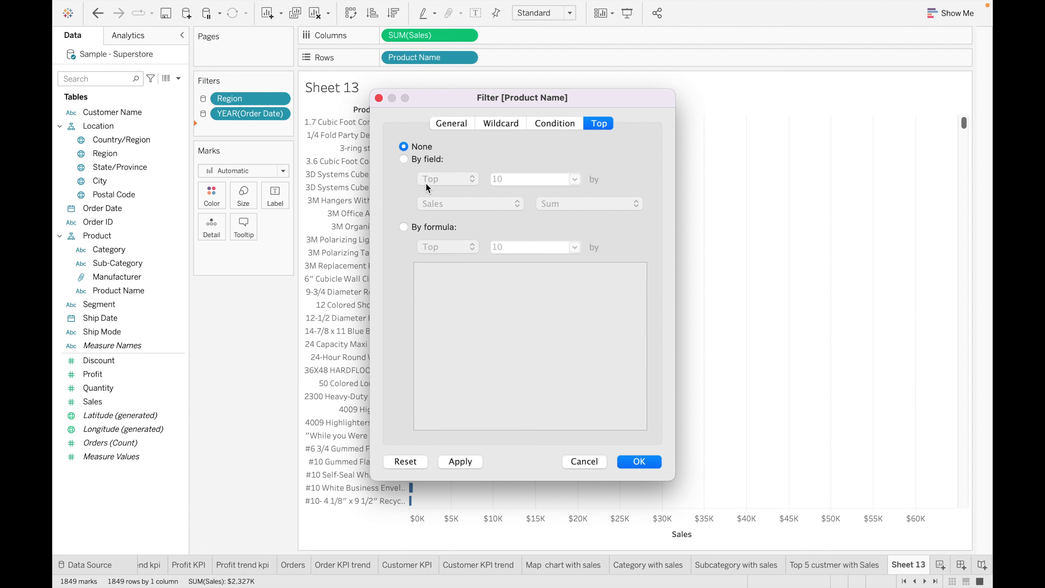
pyautogui.click(404, 159)
pyautogui.click(538, 182)
pyautogui.press('BackSpace')
pyautogui.press('BackSpace')
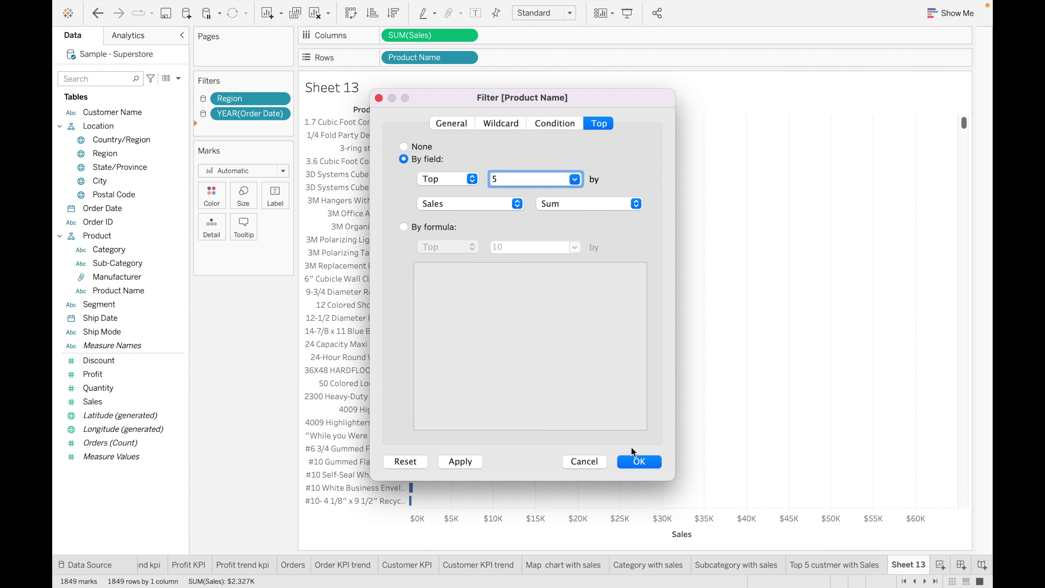
pyautogui.click(637, 461)
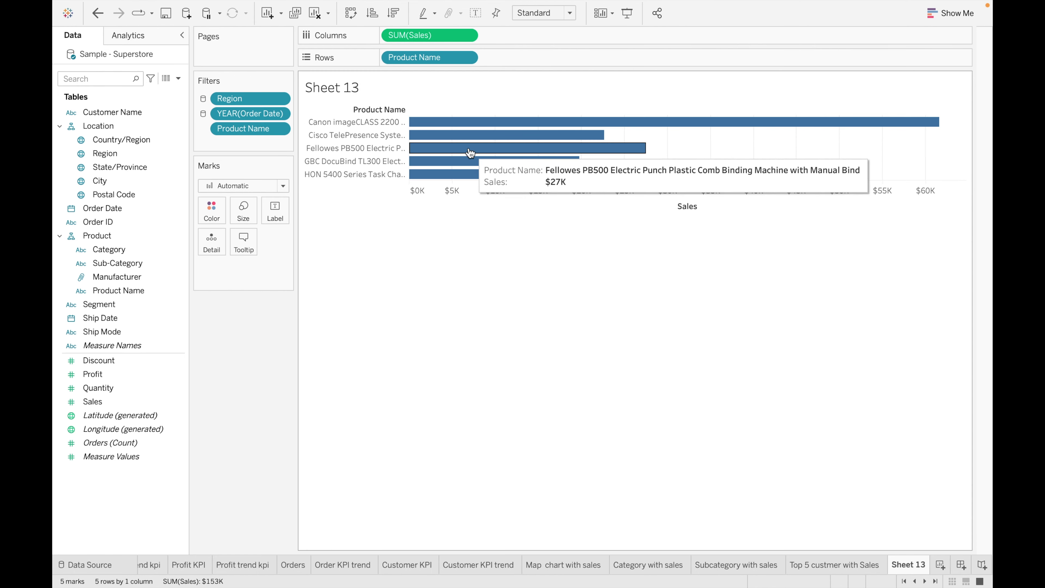
# - Sort the product bars in descending order of sales and show their mark labels
pyautogui.click(394, 15)
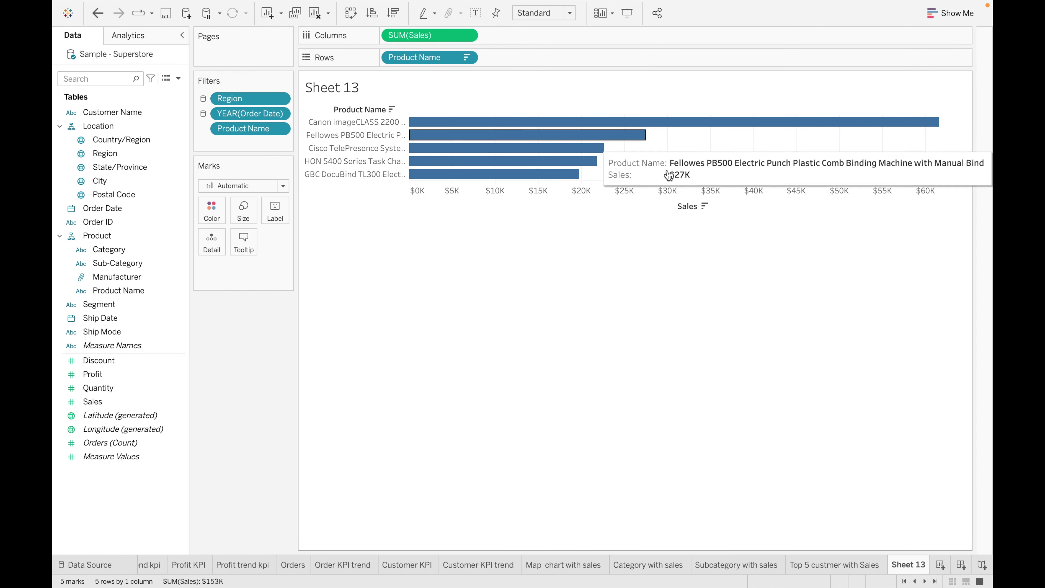
pyautogui.click(282, 208)
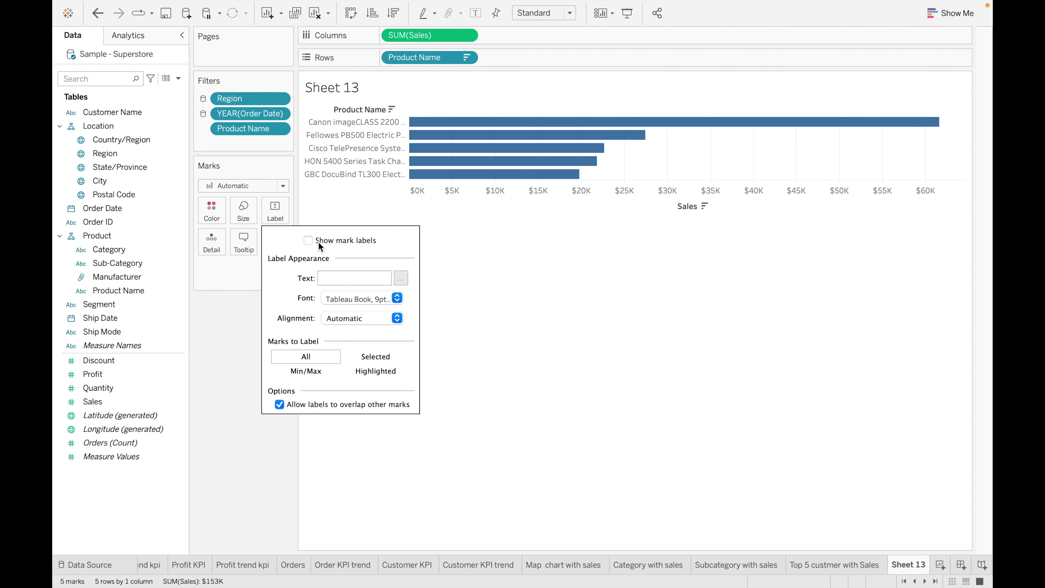
pyautogui.click(308, 241)
pyautogui.click(225, 333)
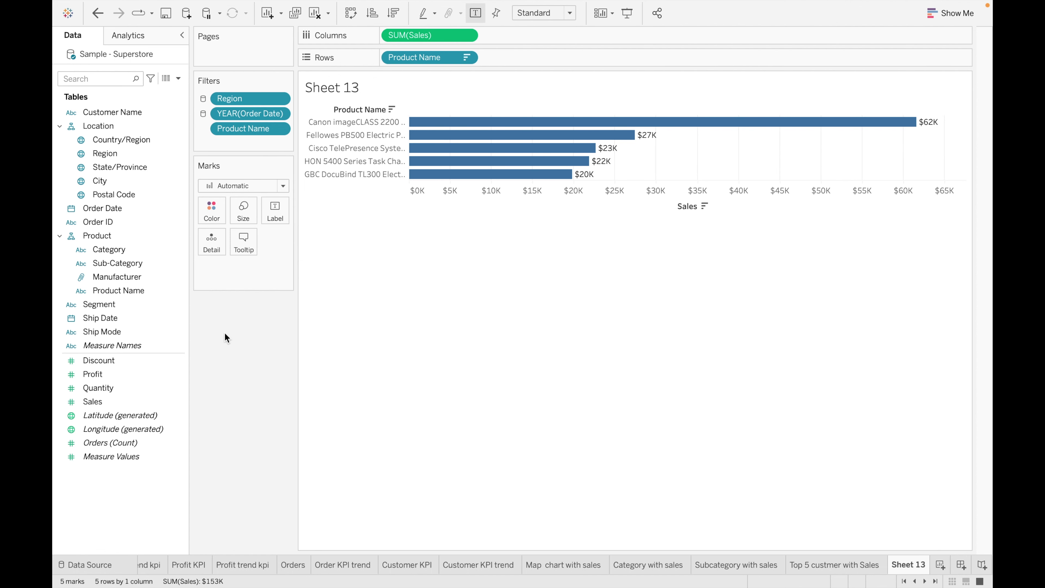
# - Remove the "Product Name:" caption from the product bars' tooltip, keeping only the Product Name field on that line
pyautogui.click(246, 237)
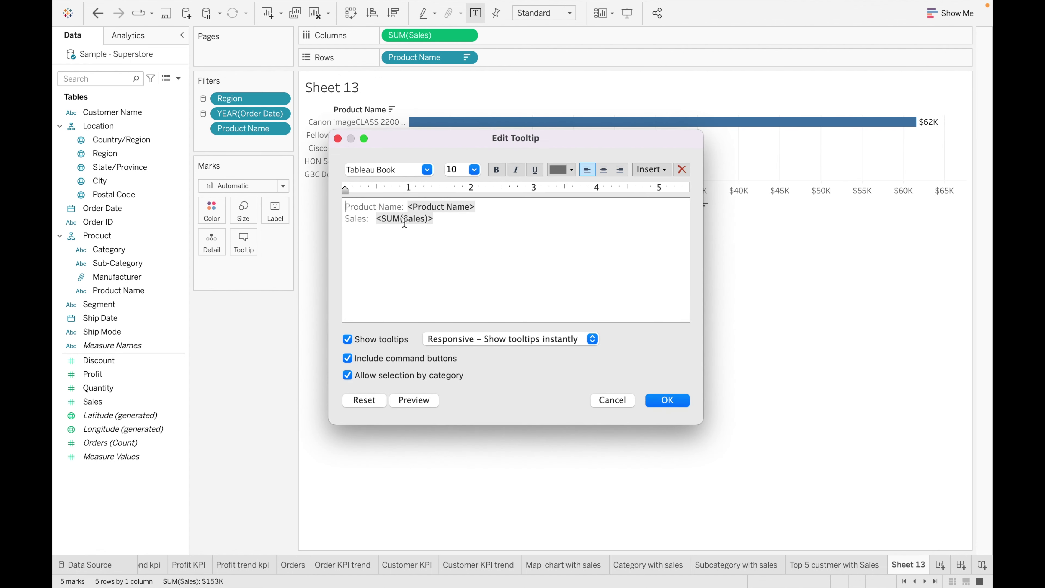
pyautogui.click(408, 208)
pyautogui.press('BackSpace')
pyautogui.press('BackSpace')
pyautogui.press('BackSpace')
pyautogui.press('BackSpace')
pyautogui.press('BackSpace')
pyautogui.press('BackSpace')
pyautogui.press('BackSpace')
pyautogui.press('BackSpace')
pyautogui.press('BackSpace')
pyautogui.press('BackSpace')
pyautogui.press('BackSpace')
pyautogui.press('BackSpace')
pyautogui.press('BackSpace')
pyautogui.press('BackSpace')
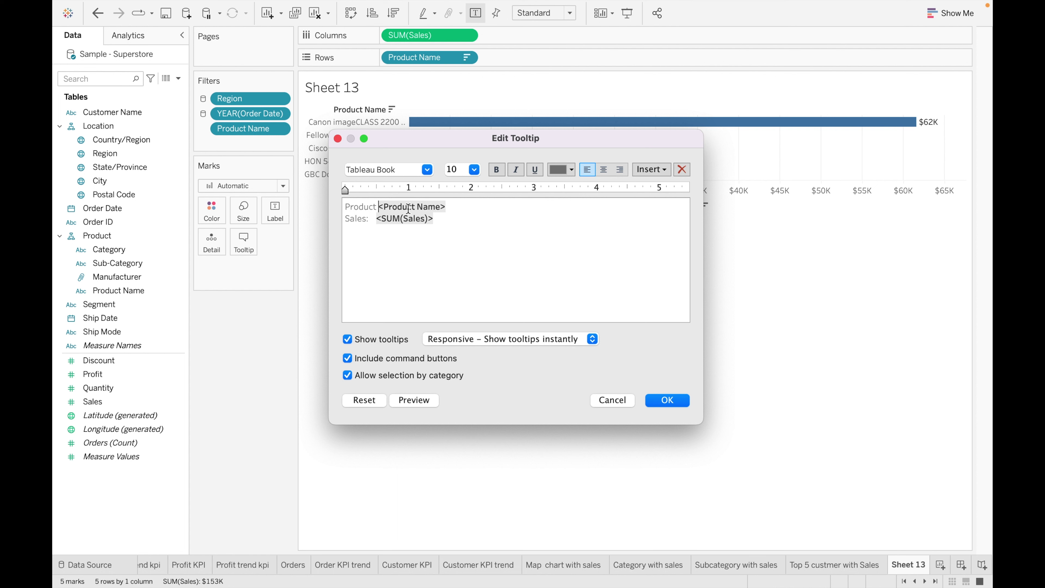
# - Remove the tooltip's "Sales:" caption and put SUM(Sales) on the Product Name line, separated by a vertical bar
pyautogui.click(377, 218)
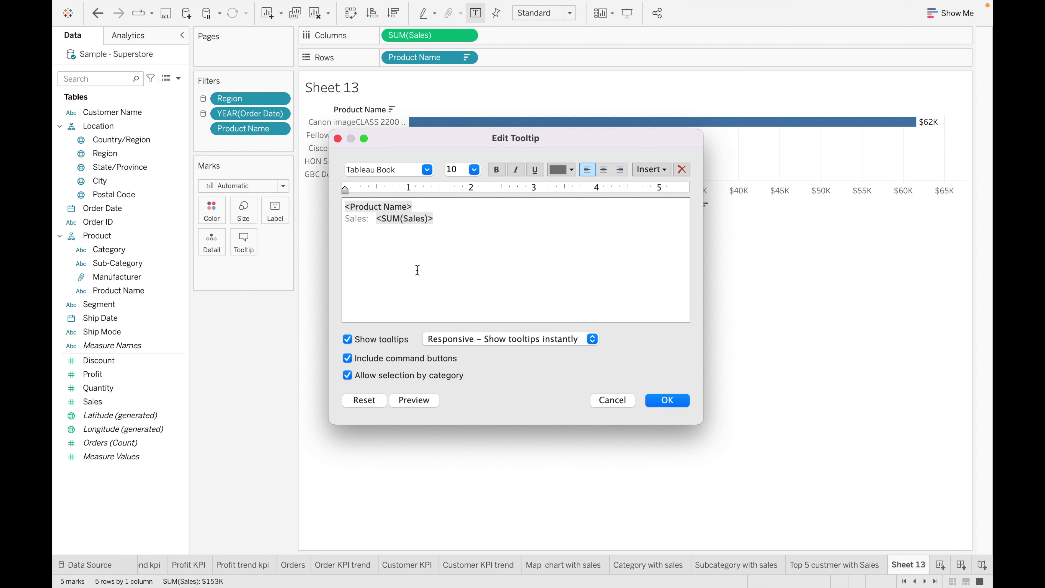
pyautogui.press('BackSpace')
pyautogui.press('BackSpace')
pyautogui.press('BackSpace')
pyautogui.press('BackSpace')
pyautogui.press('BackSpace')
pyautogui.press('BackSpace')
pyautogui.press('BackSpace')
pyautogui.press('BackSpace')
pyautogui.press('BackSpace')
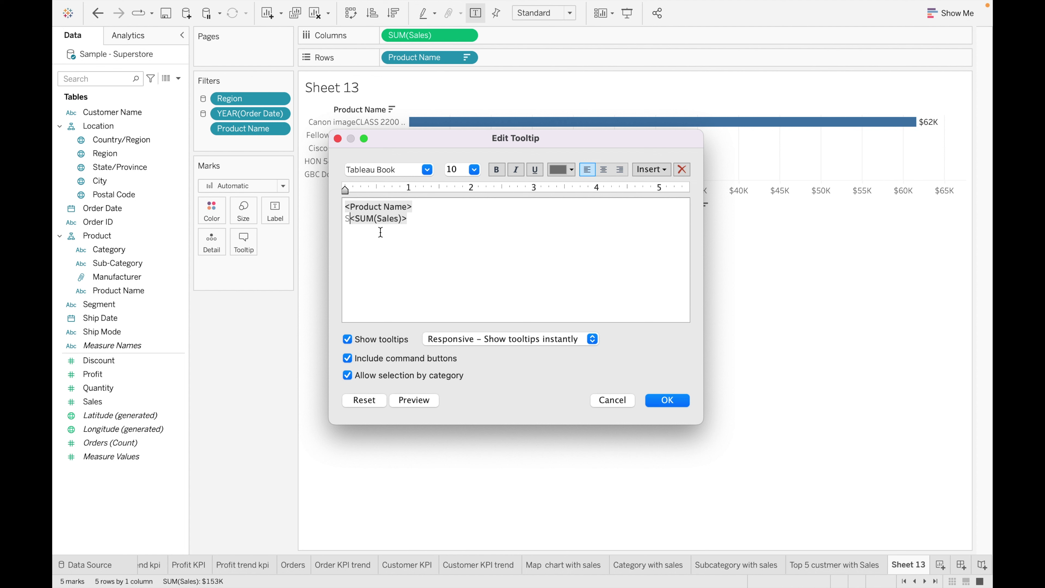
pyautogui.write('| <SUM(Sales)>')
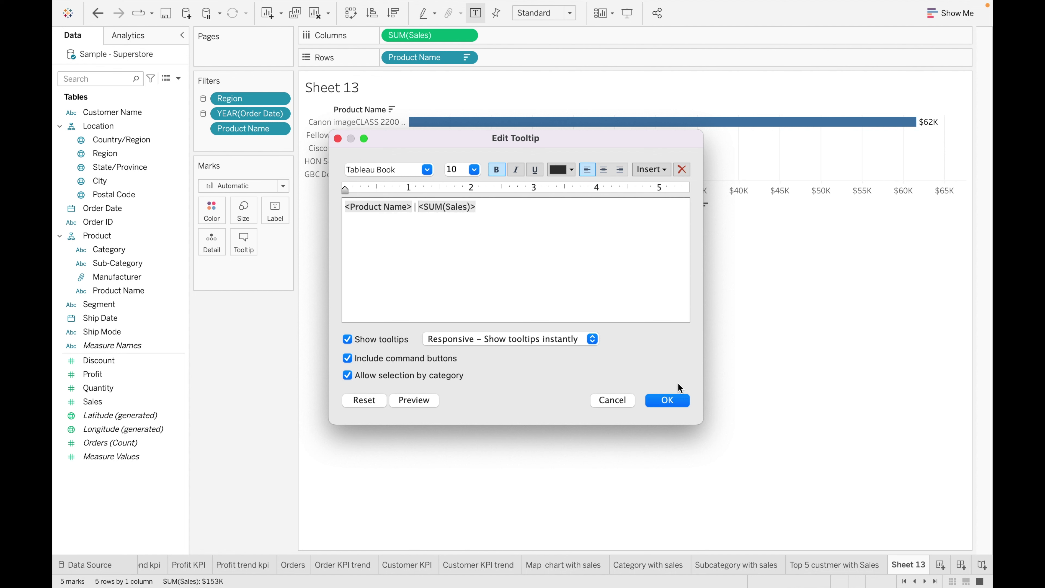
pyautogui.click(672, 401)
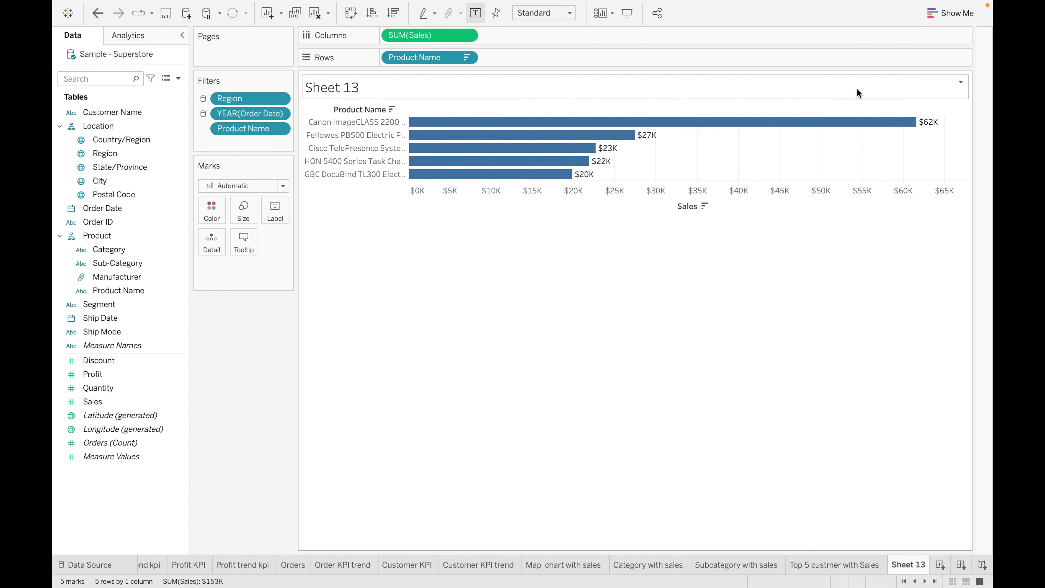
# - Change the top 5 products bar chart to a treemap
pyautogui.click(944, 16)
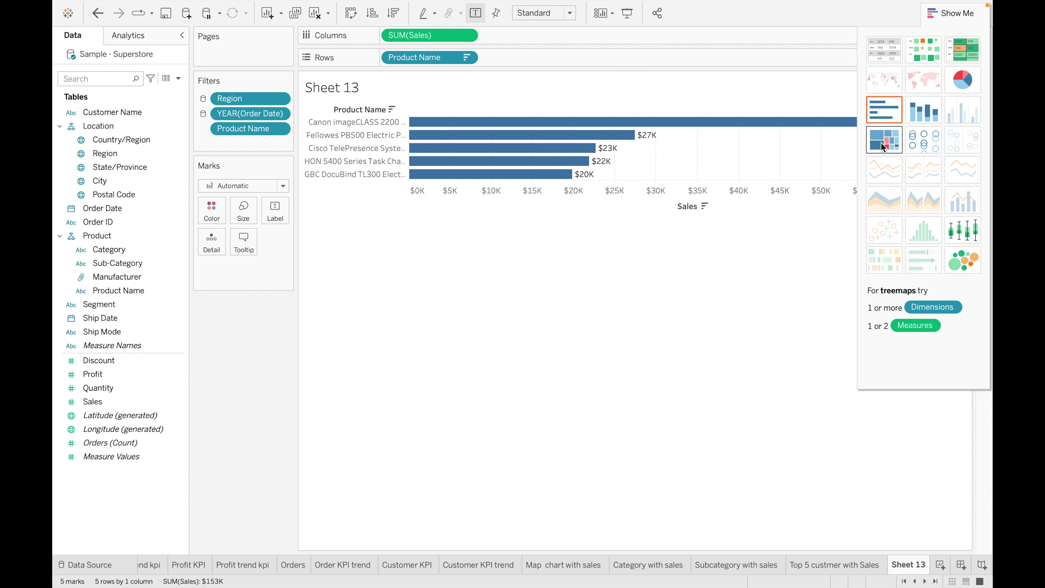
pyautogui.click(879, 141)
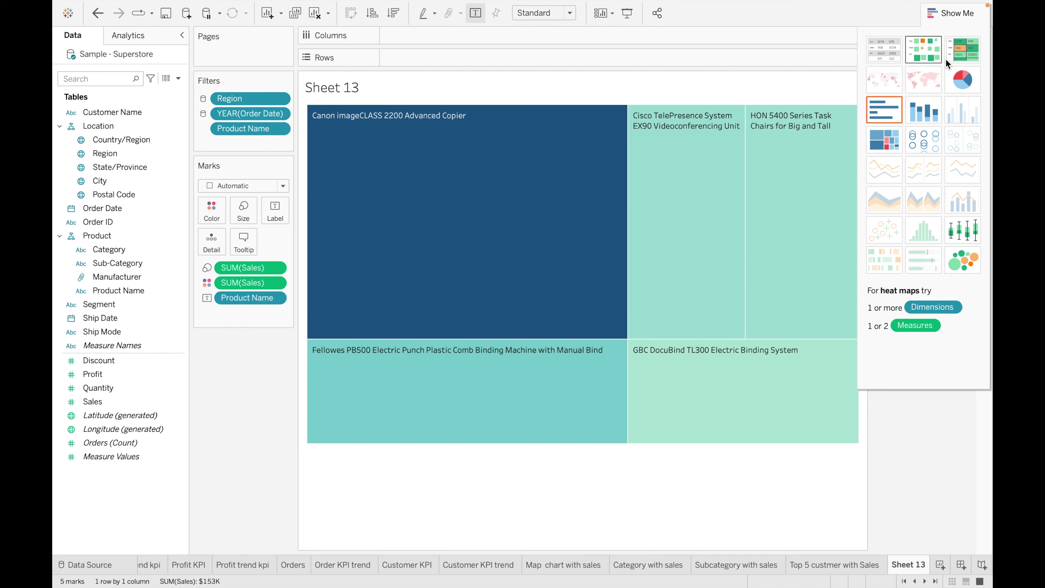
pyautogui.click(951, 12)
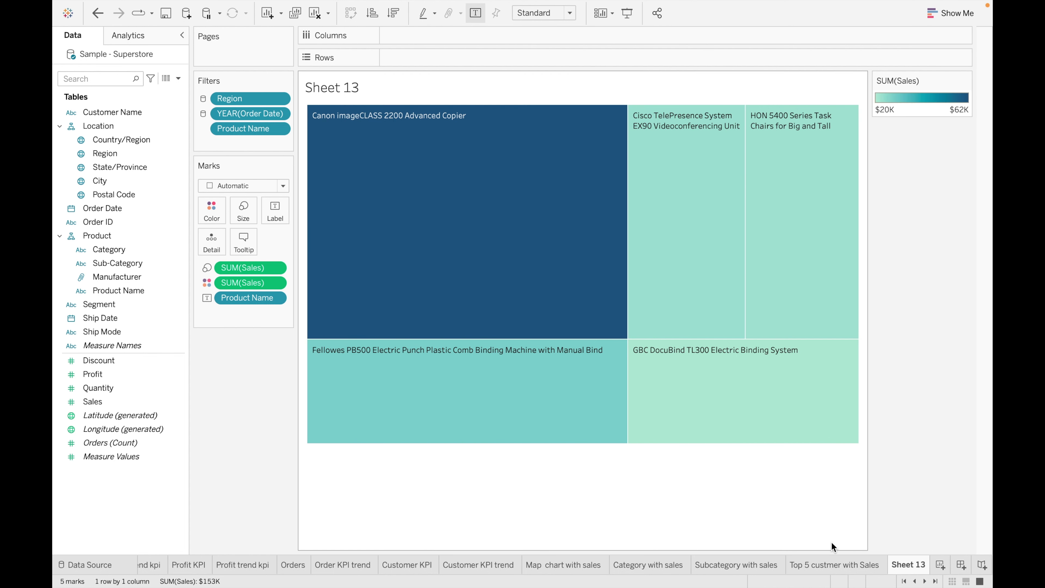
# - Rename the product treemap sheet as "Top 5 Prodicts with Sales"
pyautogui.doubleClick(908, 564)
pyautogui.press('BackSpace')
pyautogui.write('T')
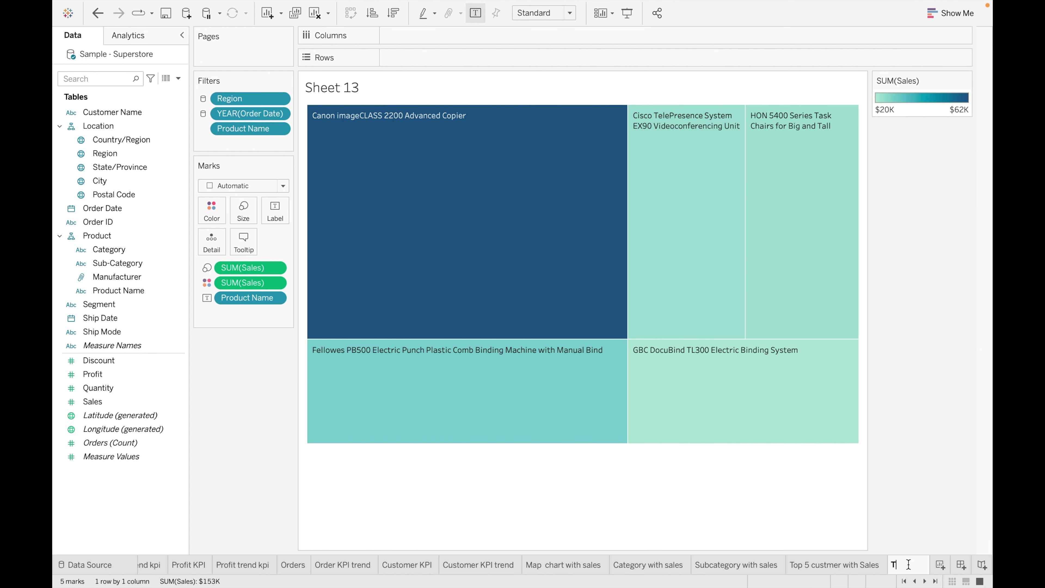
pyautogui.write('op 10')
pyautogui.press('BackSpace')
pyautogui.press('BackSpace')
pyautogui.write('5 Products ')
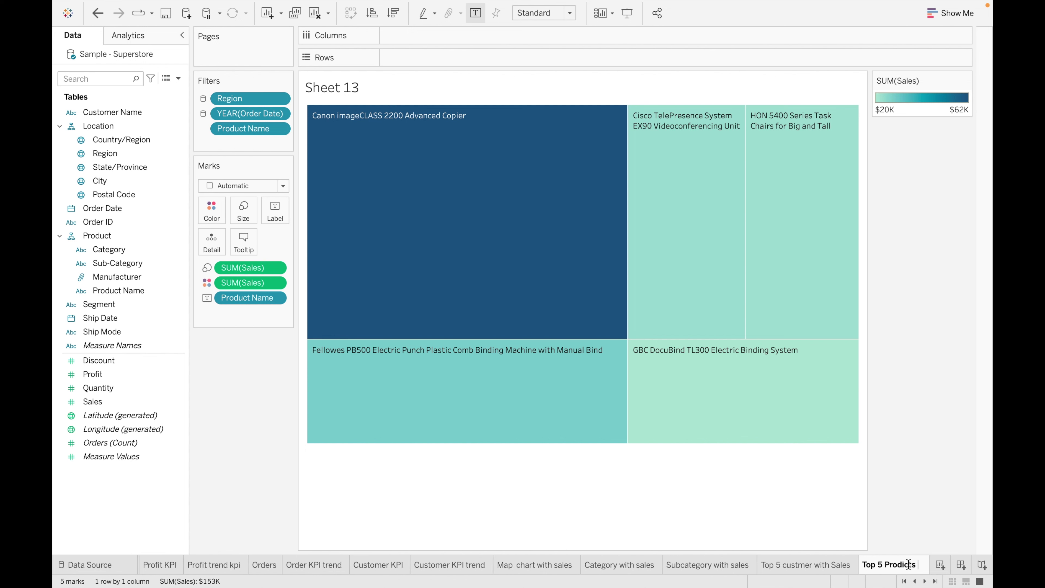
pyautogui.write('with Sales')
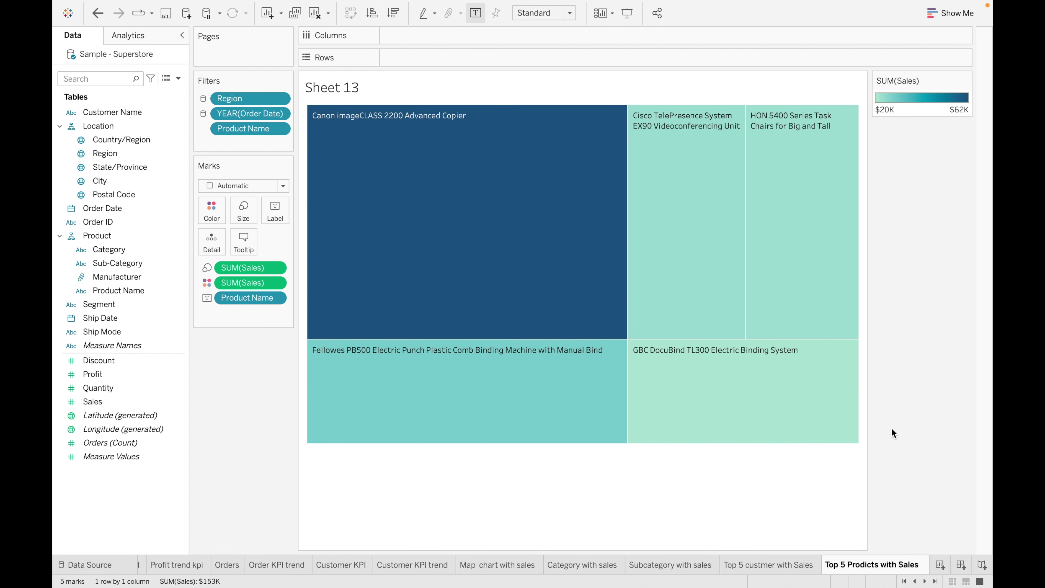
# - Commit the product treemap's sheet name, then review the map, category and top 5 customer sheets before returning to it
pyautogui.press('Return')
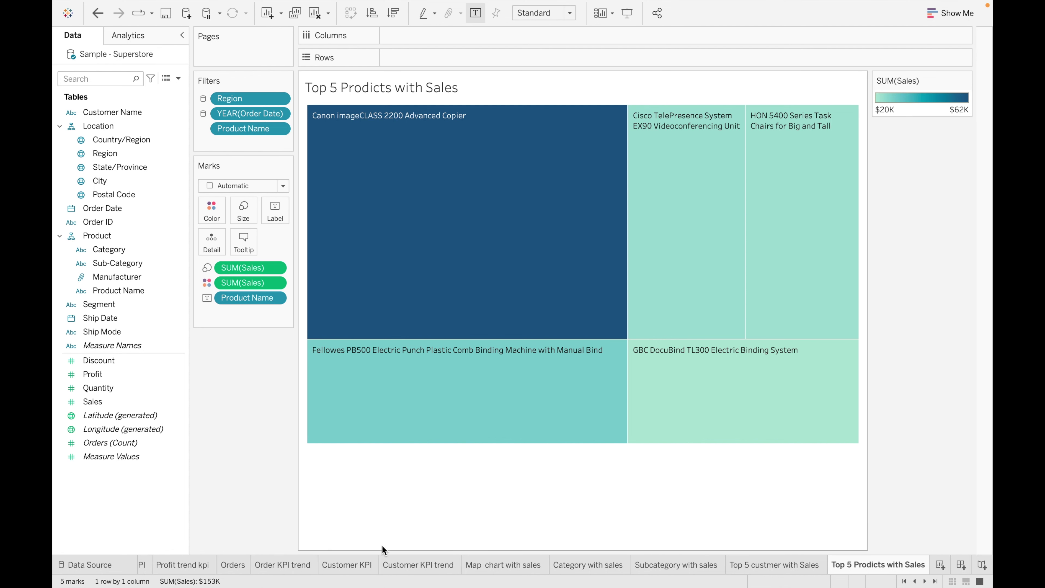
pyautogui.click(510, 567)
pyautogui.click(603, 561)
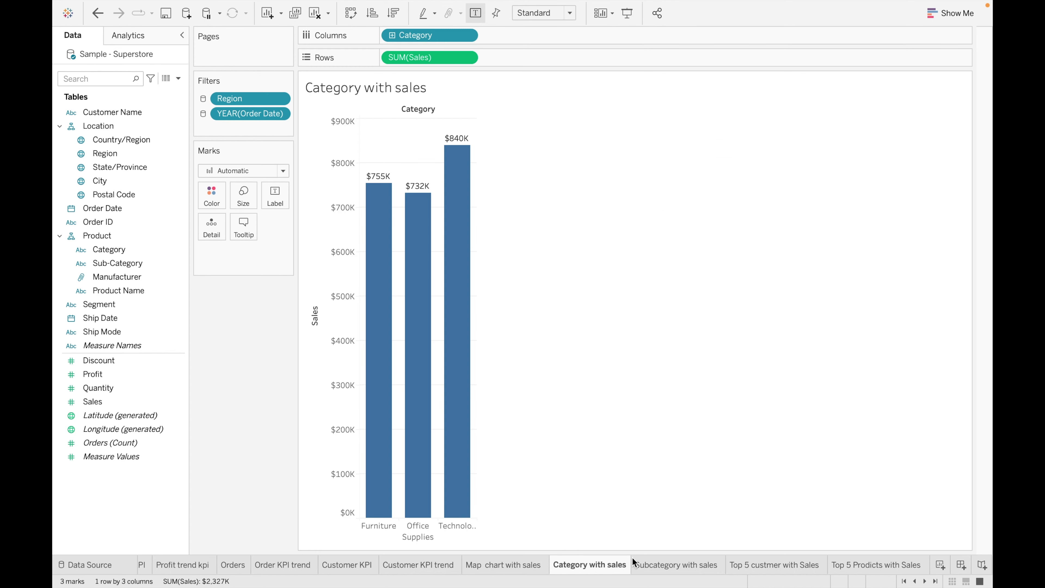
pyautogui.click(750, 564)
pyautogui.click(889, 568)
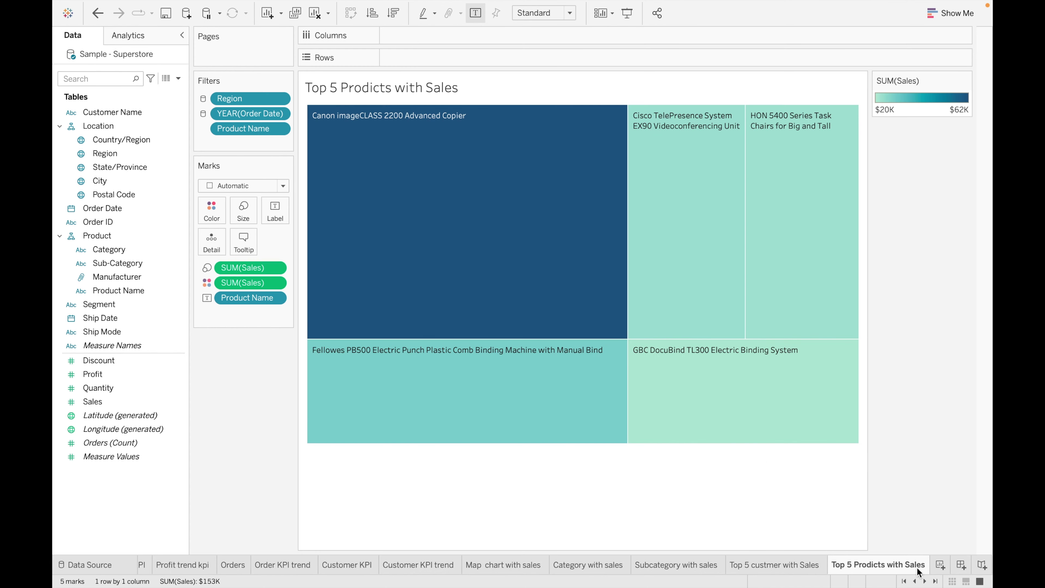
# - Add a new worksheet after the product treemap sheet and name it "Title"
pyautogui.click(939, 565)
pyautogui.doubleClick(917, 566)
pyautogui.write('Title')
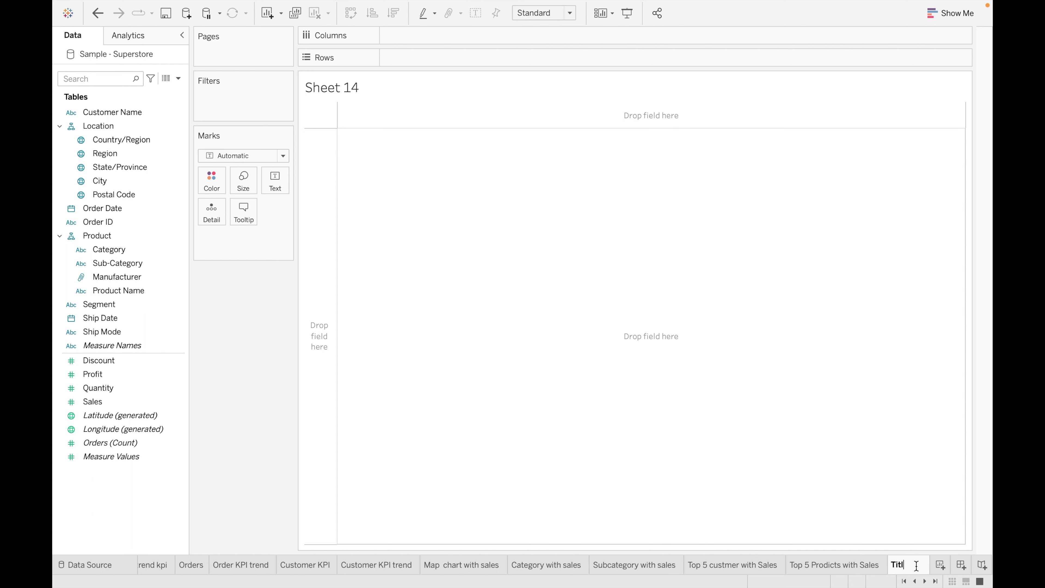
pyautogui.press('Return')
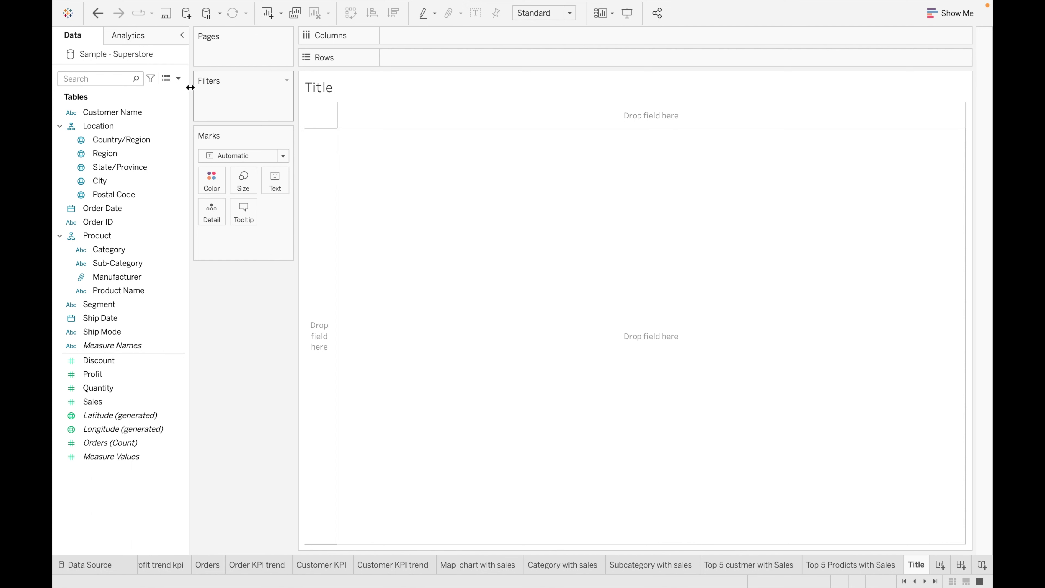
# - Start a new calculated field with the text formula "Performance Tracker" in double quotation marks
pyautogui.click(178, 79)
pyautogui.click(154, 90)
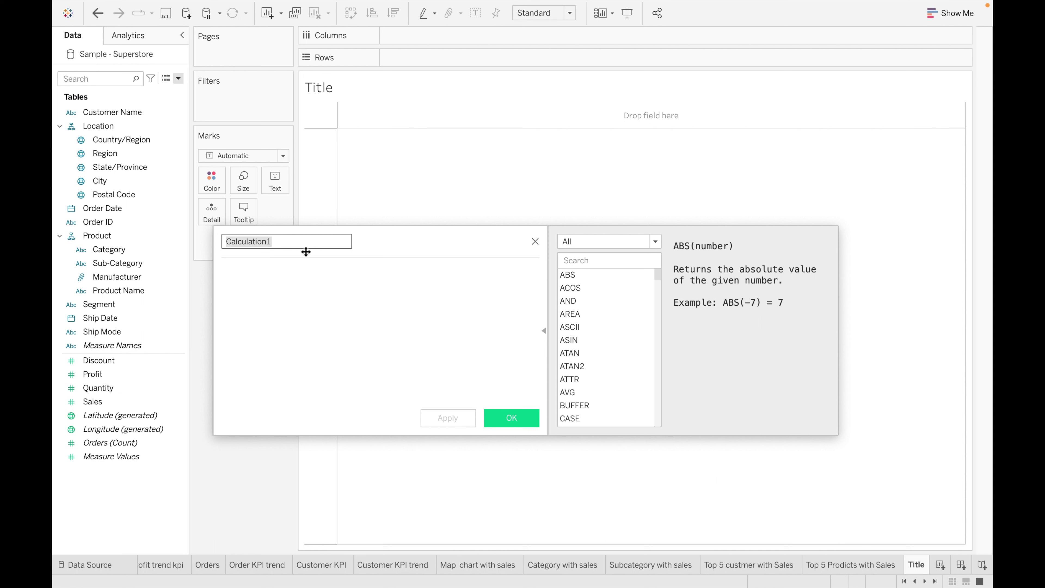
pyautogui.click(258, 274)
pyautogui.write('""')
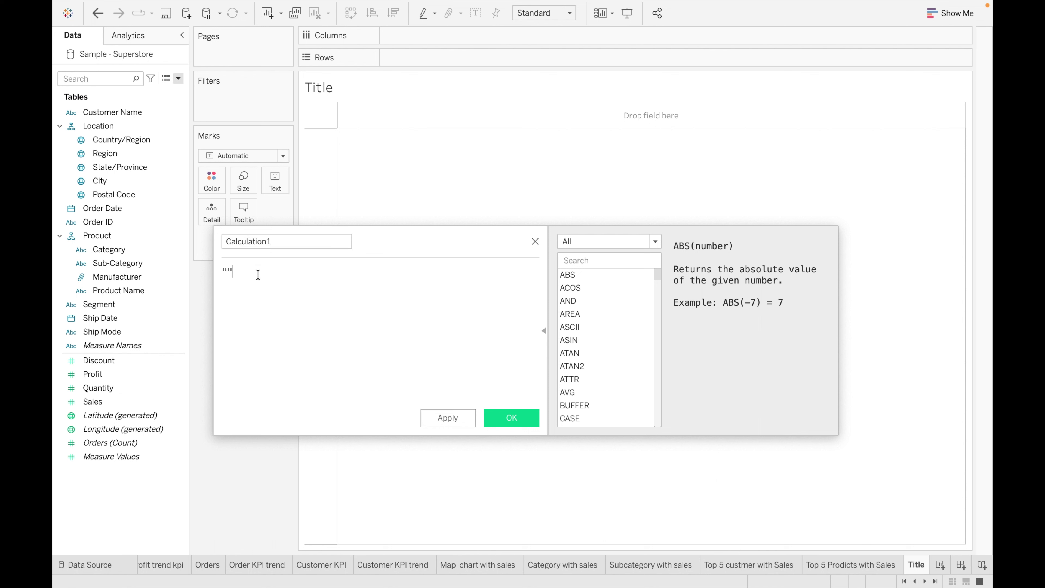
pyautogui.write('Per')
pyautogui.write('foramnce')
pyautogui.press('BackSpace')
pyautogui.press('BackSpace')
pyautogui.press('BackSpace')
pyautogui.press('BackSpace')
pyautogui.press('BackSpace')
pyautogui.write('mance Tracker')
# - Name the calculated field "Title" and save it
pyautogui.click(283, 243)
pyautogui.press('BackSpace')
pyautogui.press('BackSpace')
pyautogui.press('BackSpace')
pyautogui.press('BackSpace')
pyautogui.press('BackSpace')
pyautogui.press('BackSpace')
pyautogui.press('BackSpace')
pyautogui.press('BackSpace')
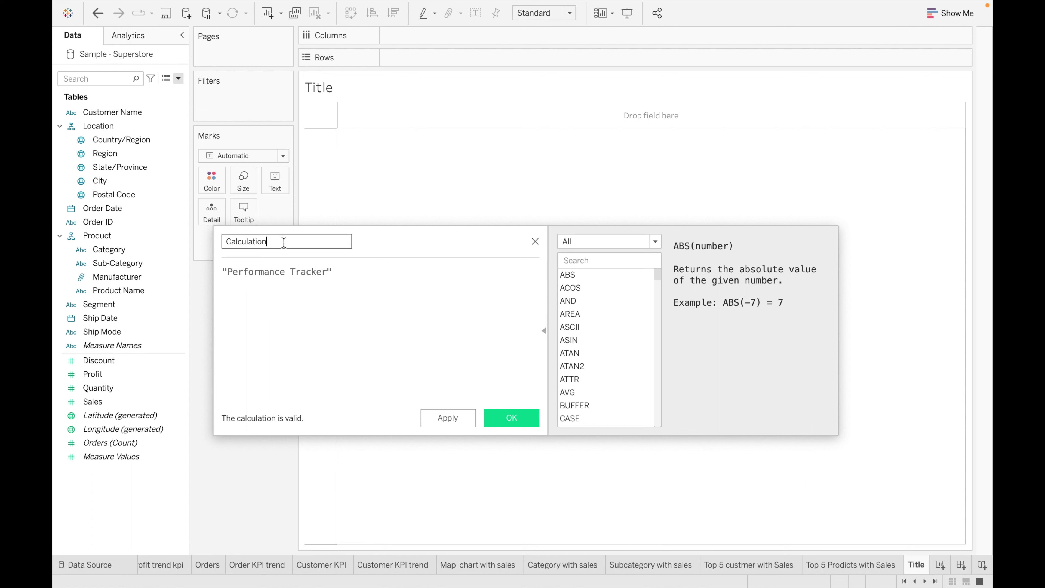
pyautogui.press('BackSpace')
pyautogui.press('BackSpace')
pyautogui.press('BackSpace')
pyautogui.press('BackSpace')
pyautogui.write('Title')
pyautogui.click(510, 419)
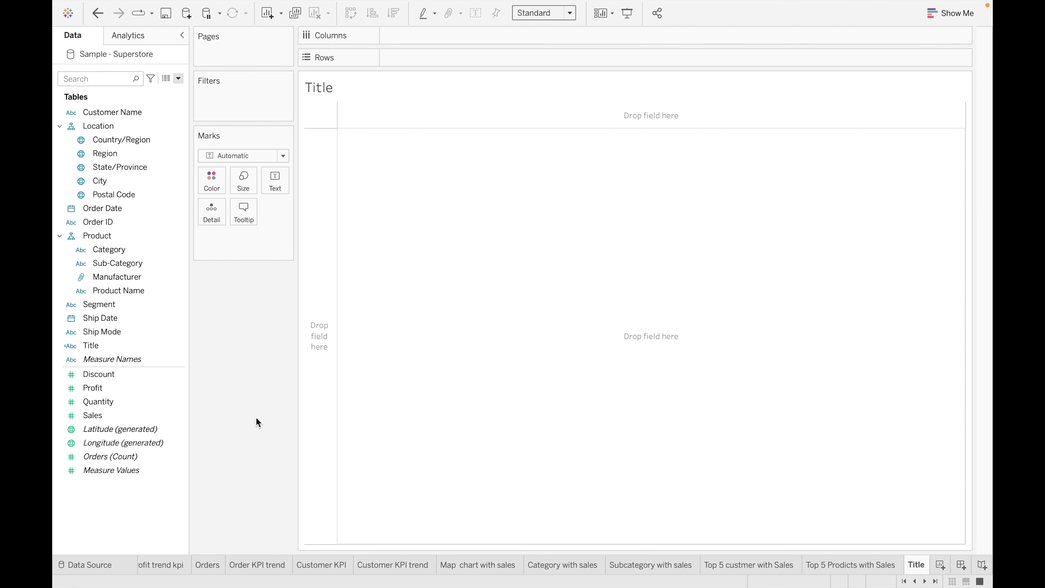
# - Show the Title field as the sheet's text mark and fit the sheet to Entire View
pyautogui.click(115, 347)
pyautogui.moveTo(115, 347); pyautogui.dragTo(274, 180)
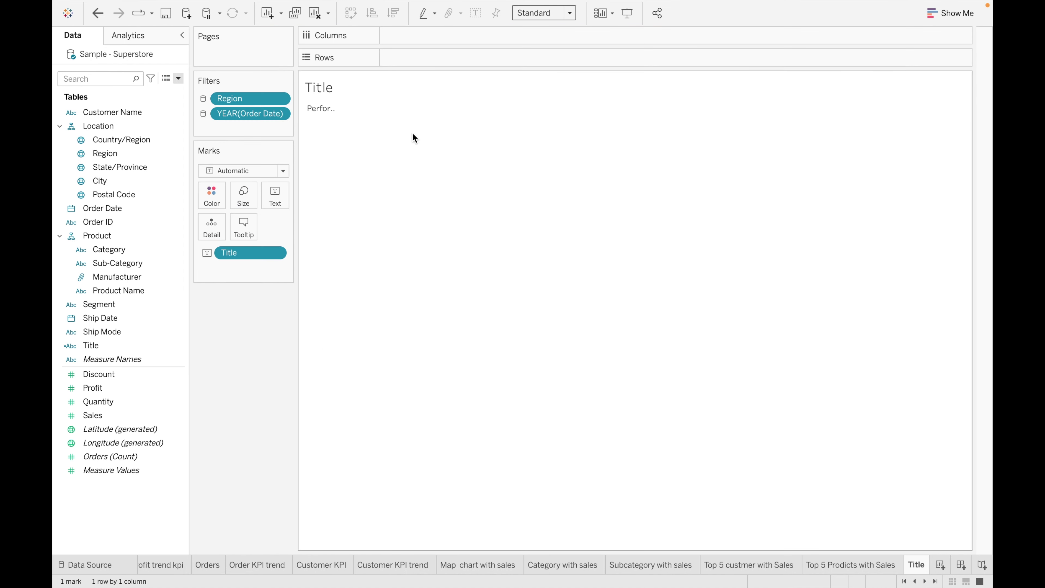
pyautogui.click(569, 13)
pyautogui.click(560, 60)
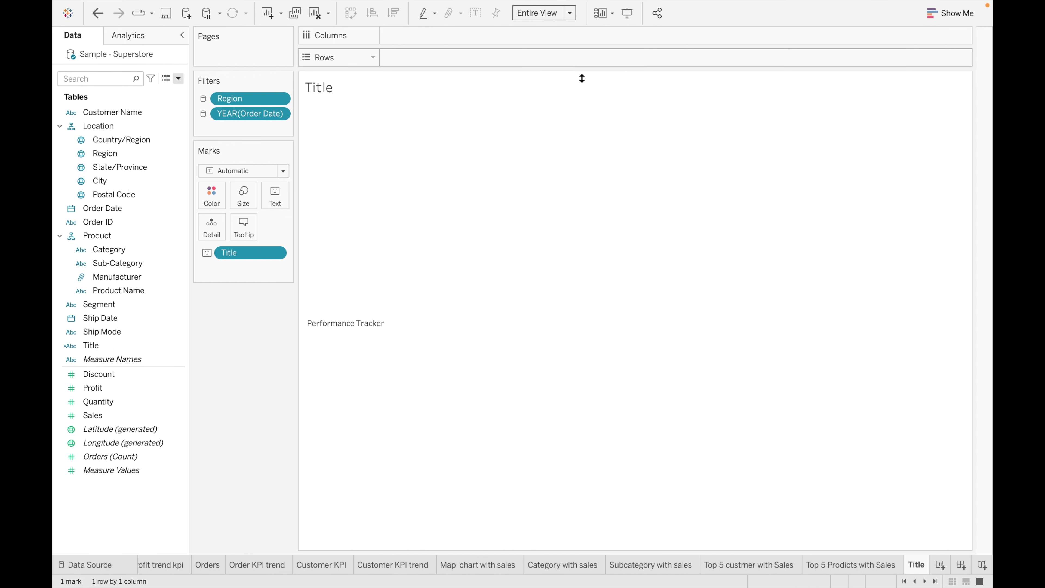